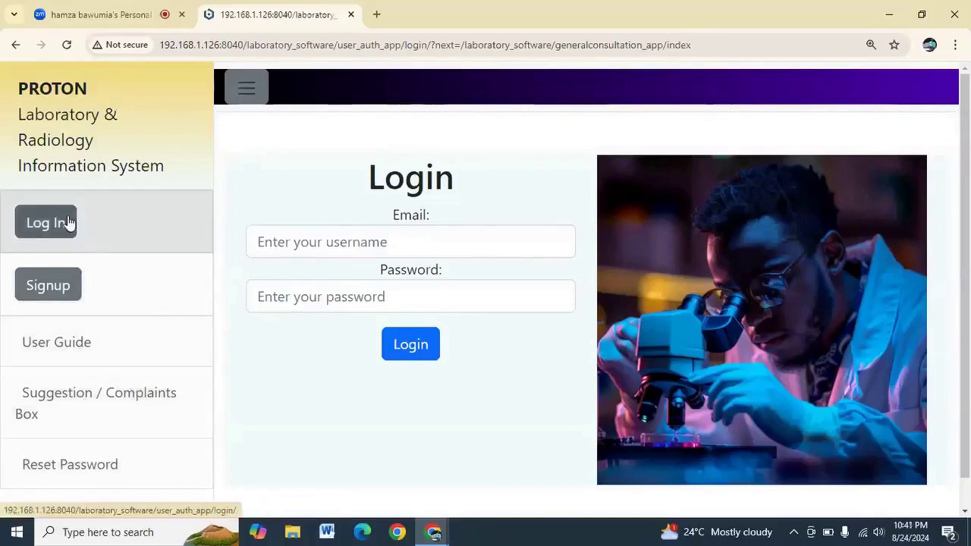
# Log in with the receptionist account's e-mail and password and scroll the welcome page
pyautogui.click(288, 248)
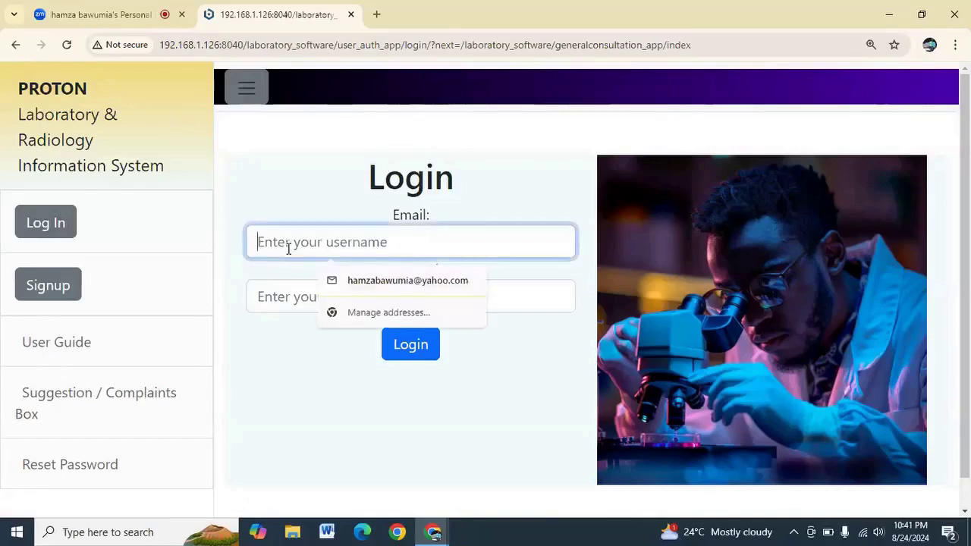
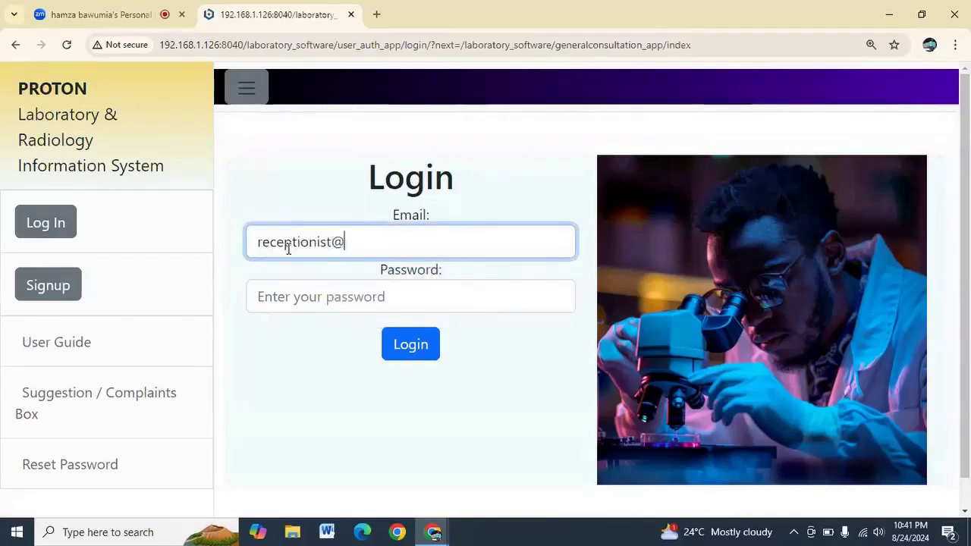
pyautogui.click(329, 292)
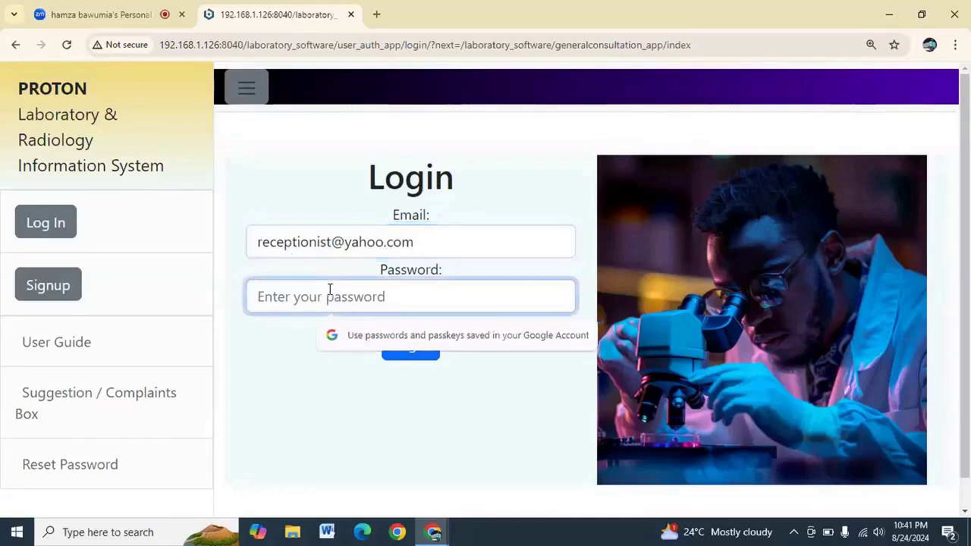
pyautogui.write('••••••')
pyautogui.press('Return')
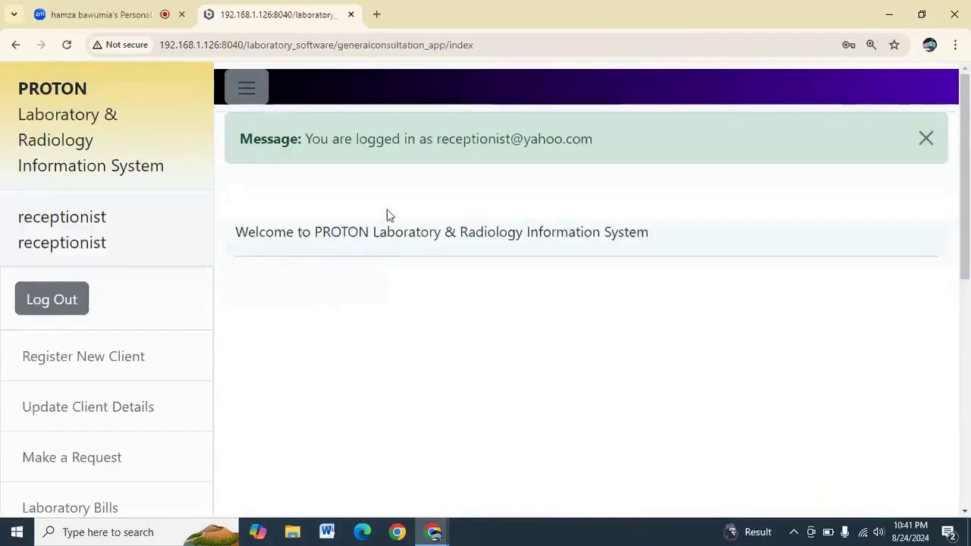
pyautogui.scroll(-2, 139, 250)
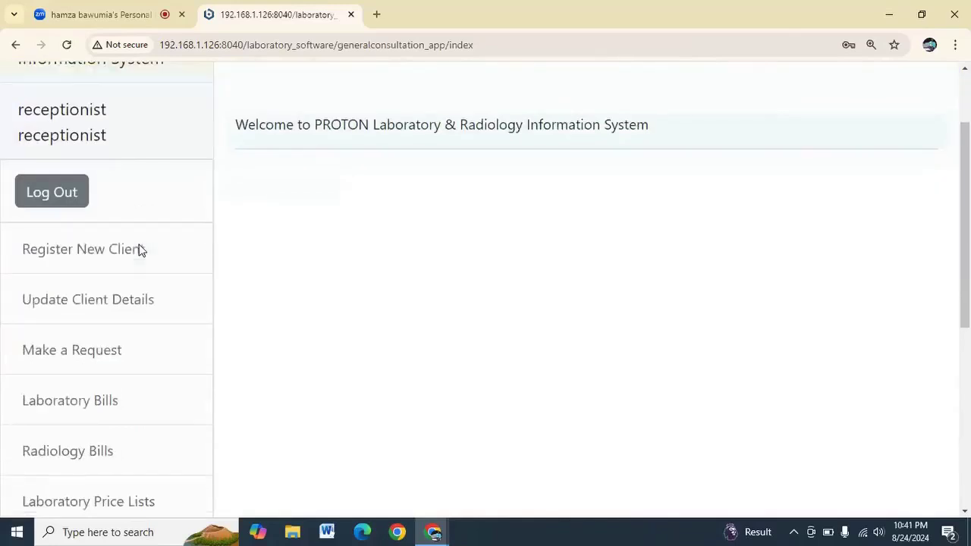
pyautogui.scroll(-1, 140, 250)
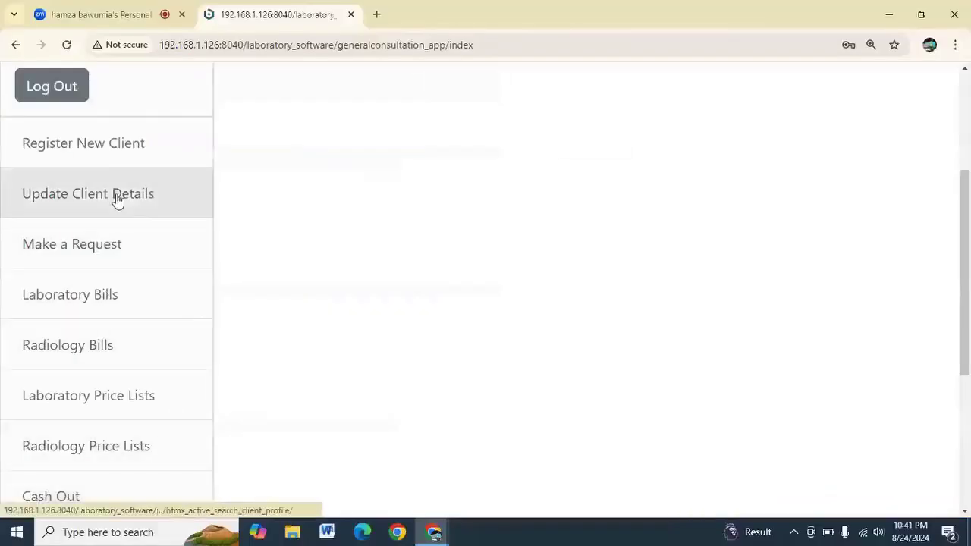
# Open the new-client registration form and fill in the client's first name and surname
pyautogui.click(118, 152)
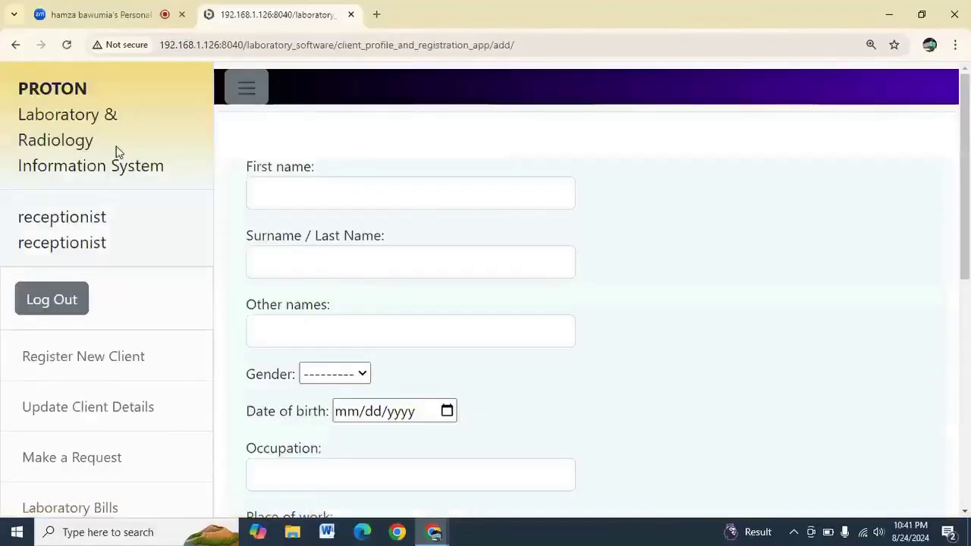
pyautogui.click(255, 190)
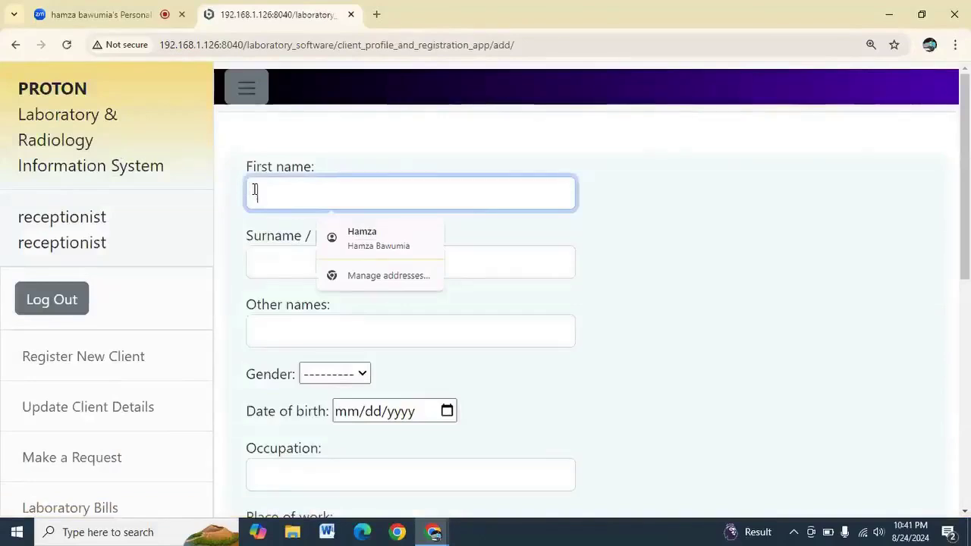
pyautogui.write('test')
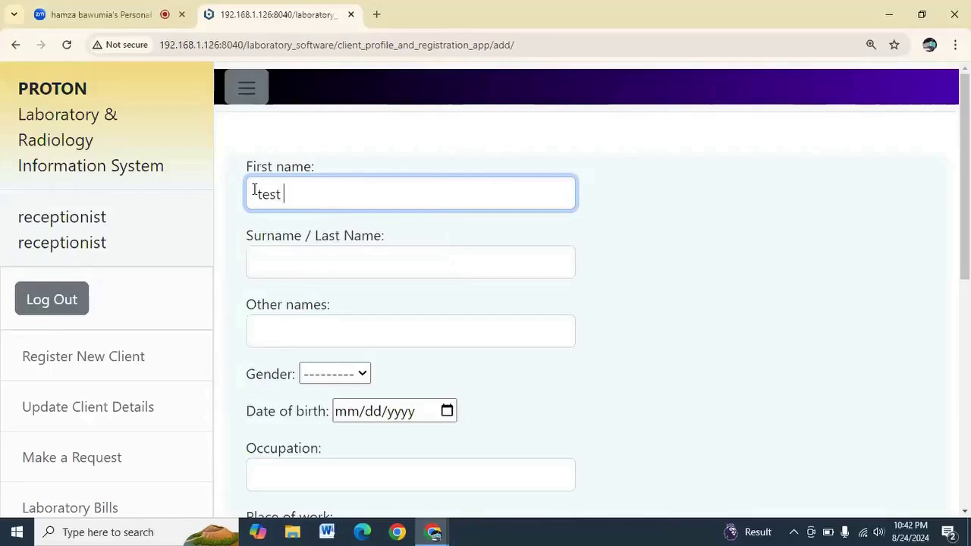
pyautogui.write(' patient 1')
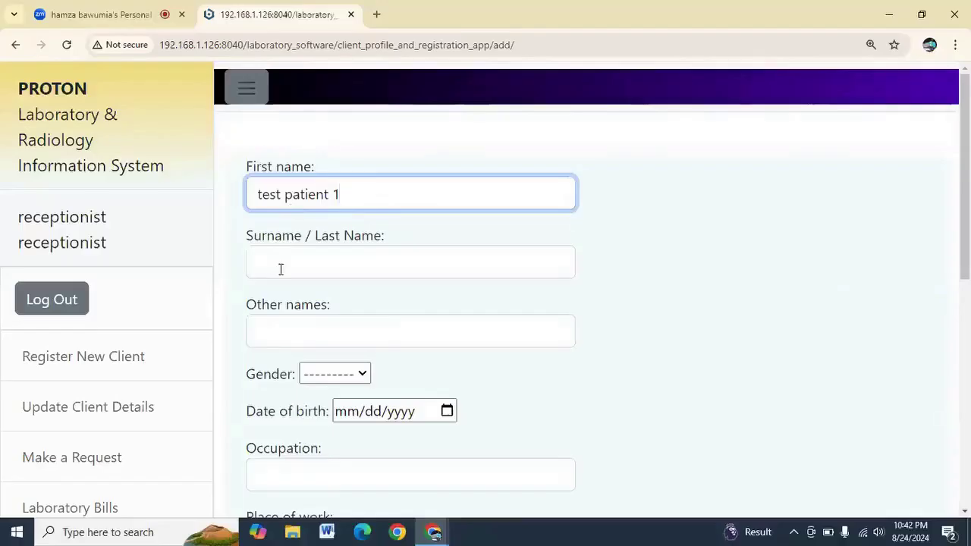
pyautogui.click(262, 391)
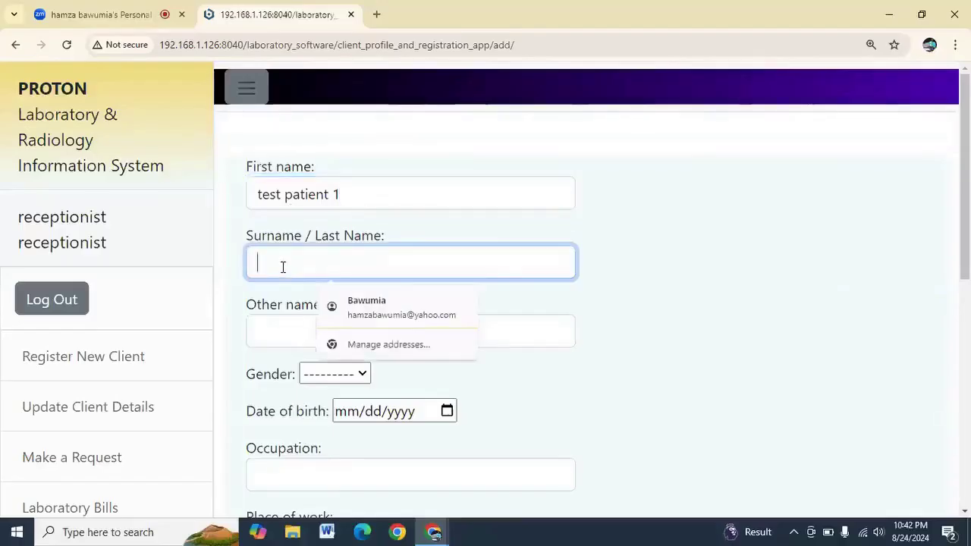
pyautogui.write('patietnn')
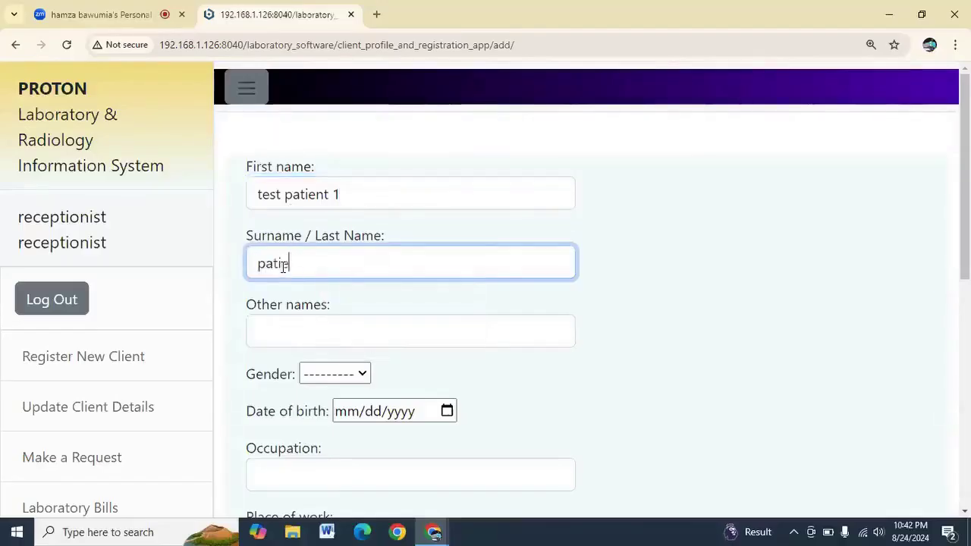
pyautogui.press('BackSpace')
pyautogui.write('nt')
# Set the client's gender to Male
pyautogui.click(349, 379)
pyautogui.click(334, 415)
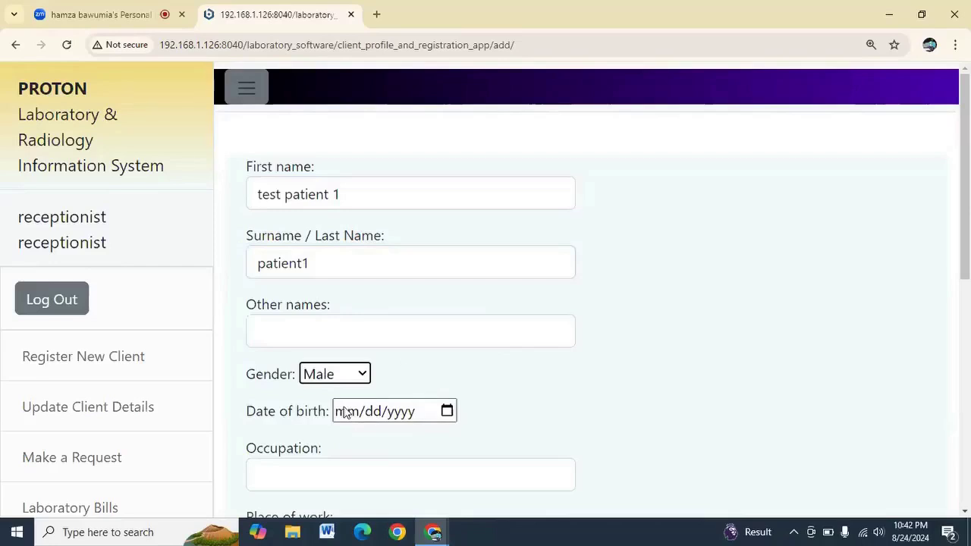
pyautogui.scroll(-2, 402, 353)
pyautogui.click(325, 335)
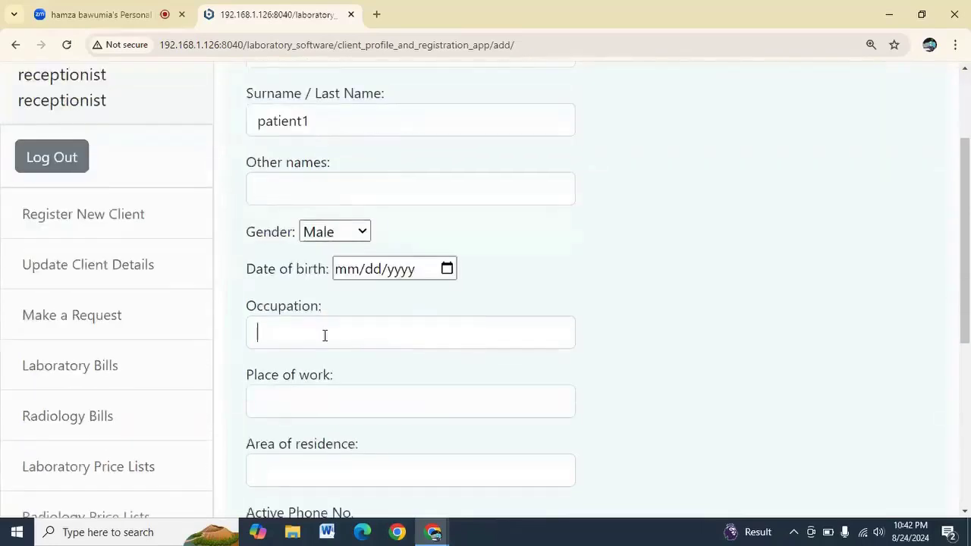
pyautogui.scroll(-2, 327, 335)
# Pick 01/18/2021 as the date of birth in the calendar
pyautogui.click(447, 126)
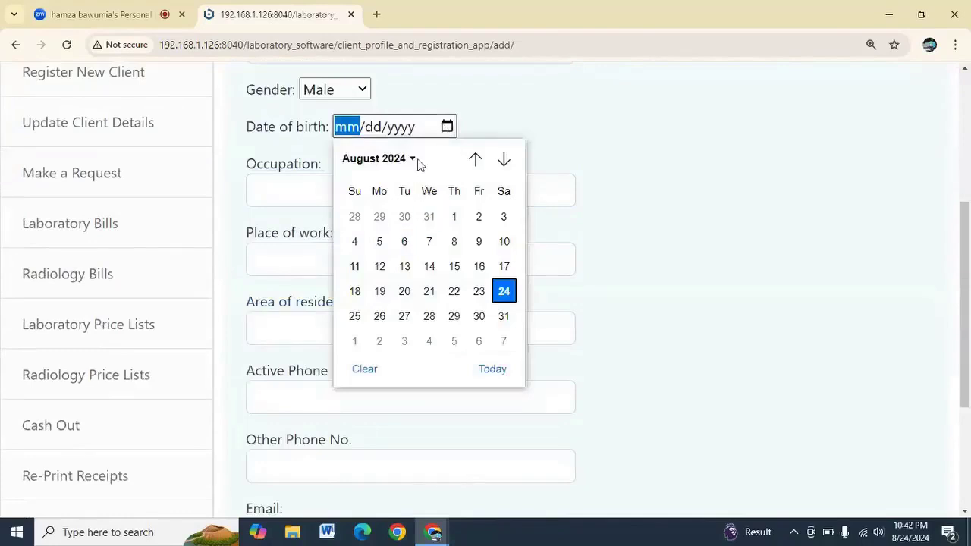
pyautogui.click(412, 159)
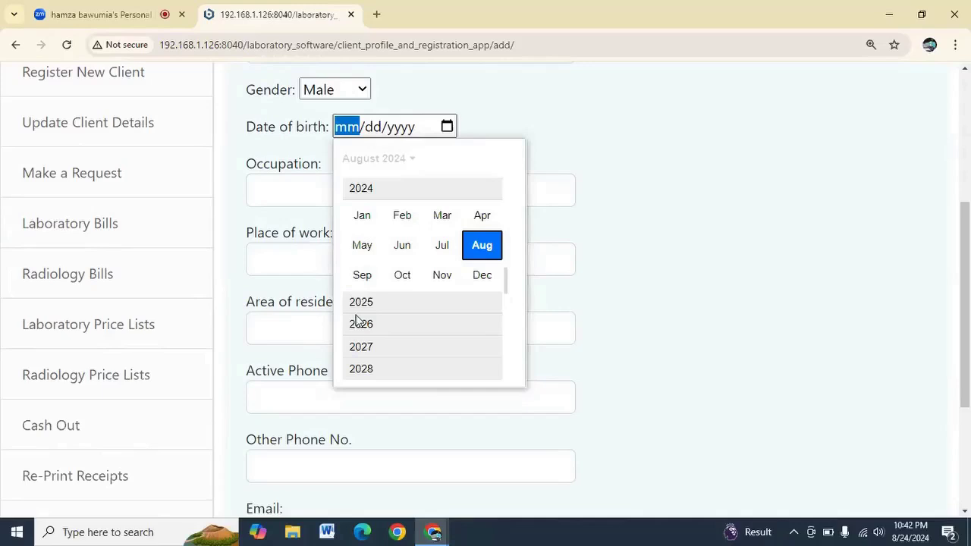
pyautogui.scroll(2, 367, 223)
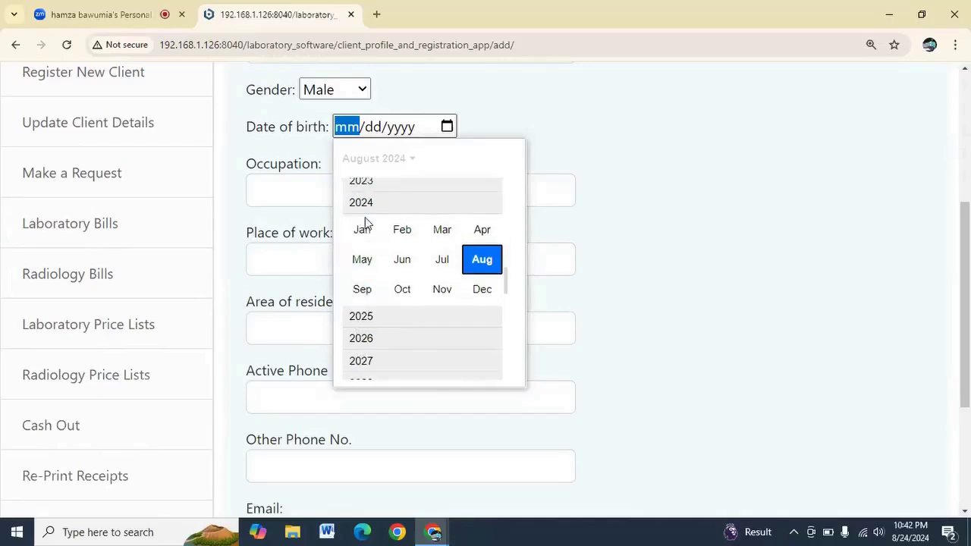
pyautogui.scroll(2, 372, 220)
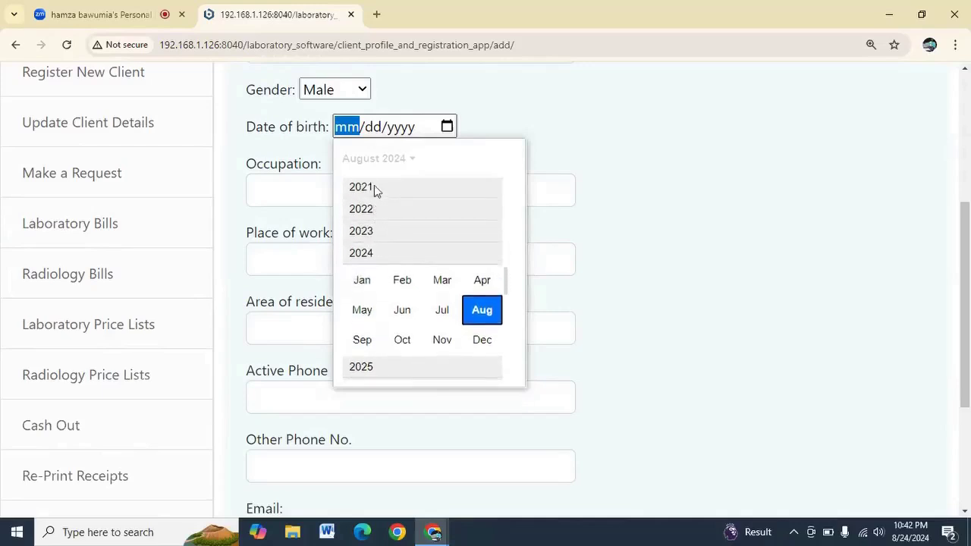
pyautogui.click(374, 186)
pyautogui.click(364, 217)
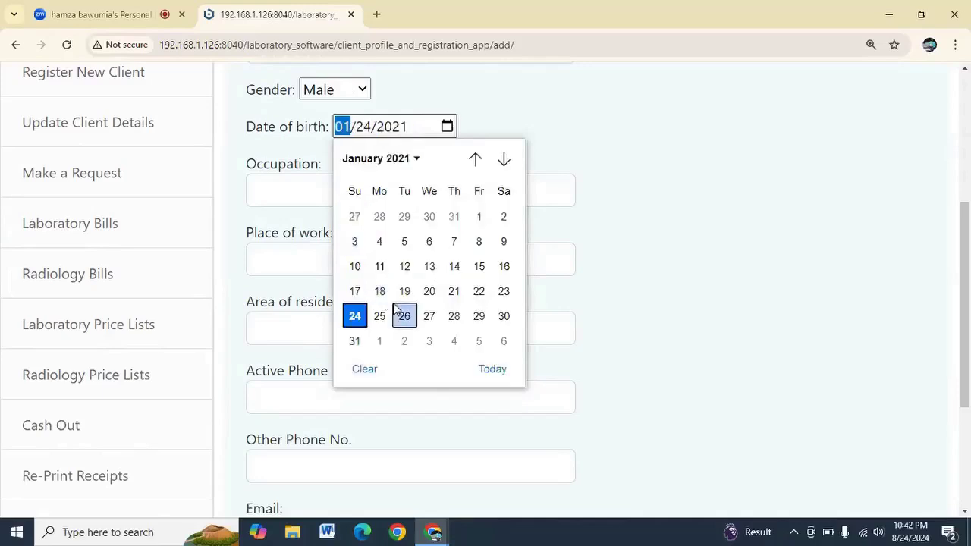
pyautogui.click(379, 291)
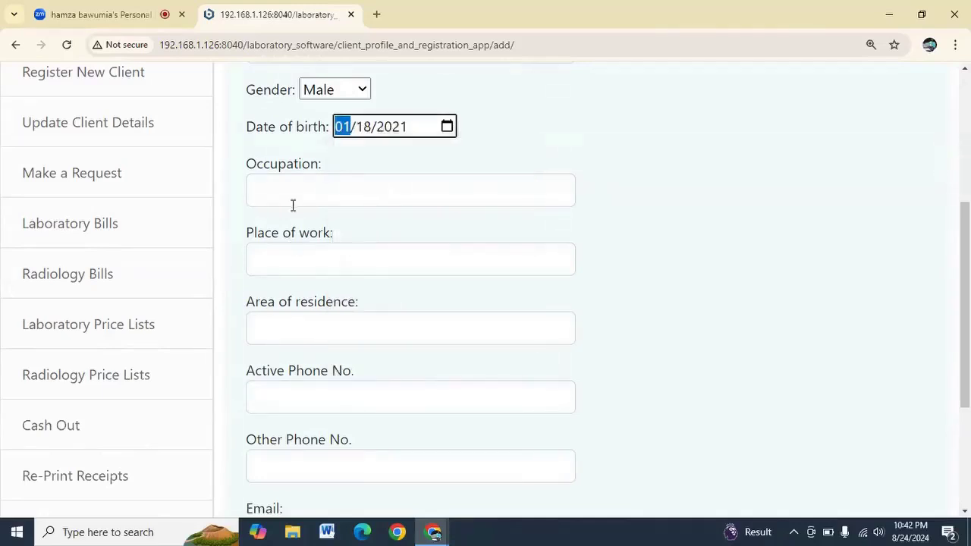
pyautogui.scroll(-2, 293, 242)
pyautogui.scroll(-1, 292, 241)
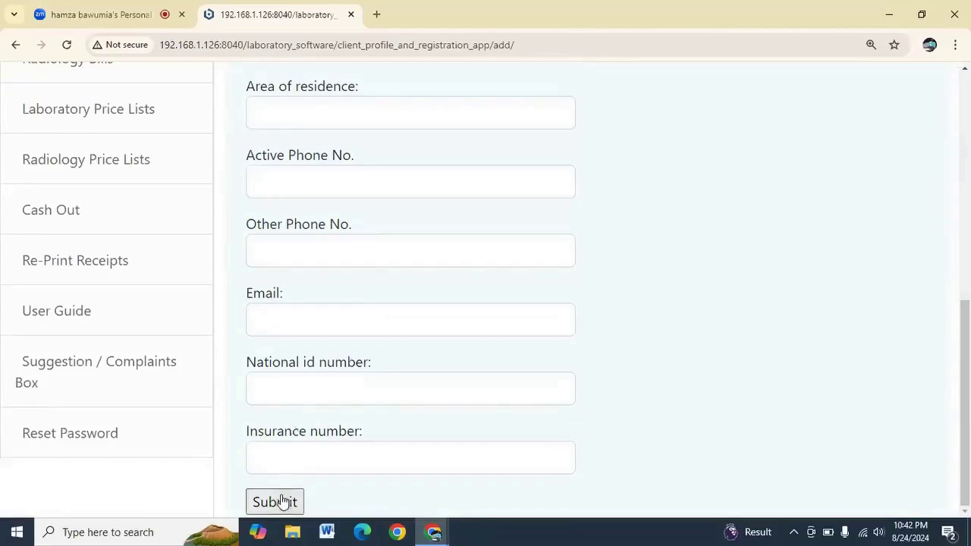
# Enter the client's e-mail address and try submitting the record
pyautogui.click(308, 321)
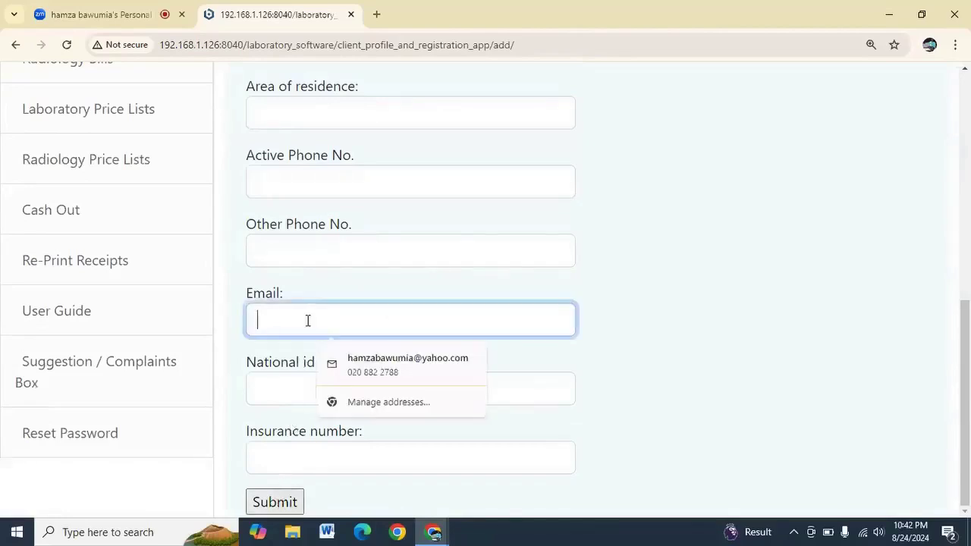
pyautogui.write('testpatient')
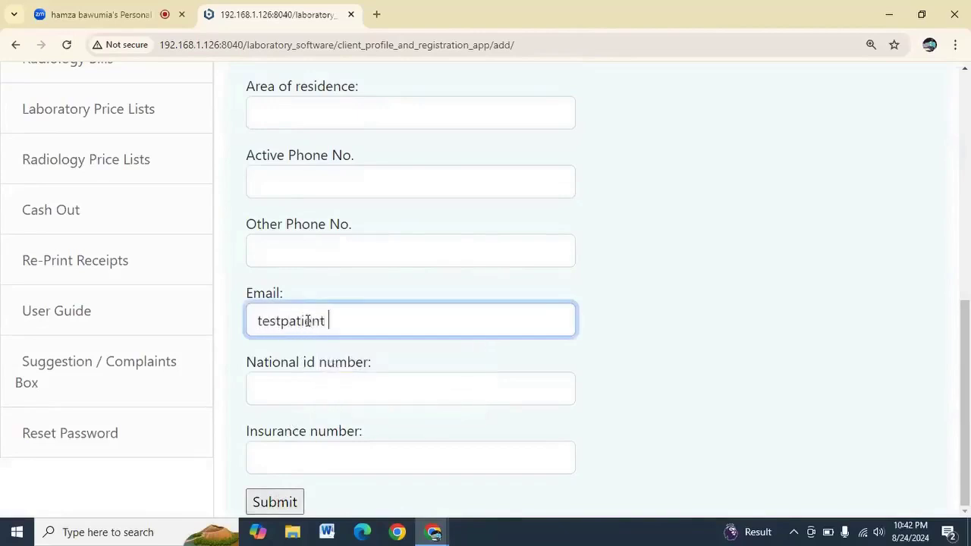
pyautogui.press('BackSpace')
pyautogui.write('@yahoo.com')
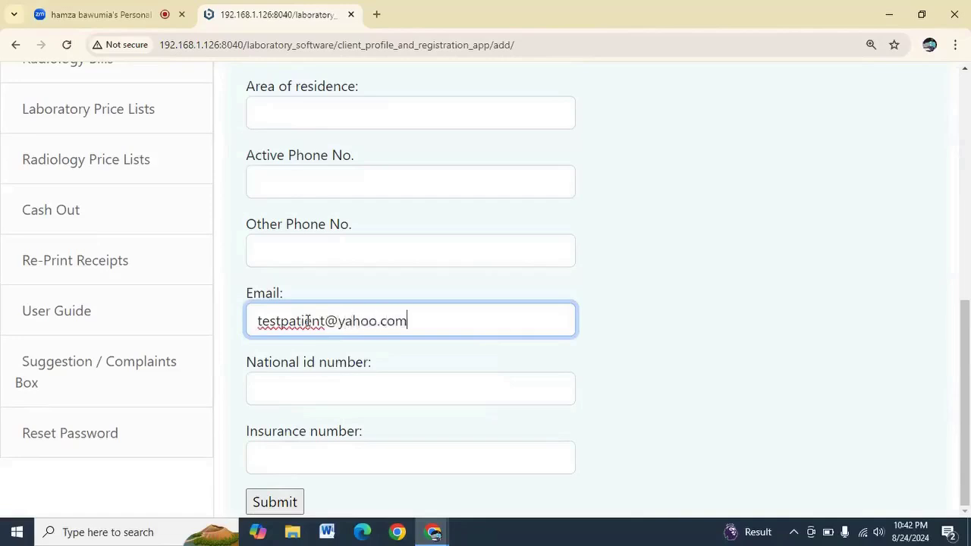
pyautogui.click(276, 504)
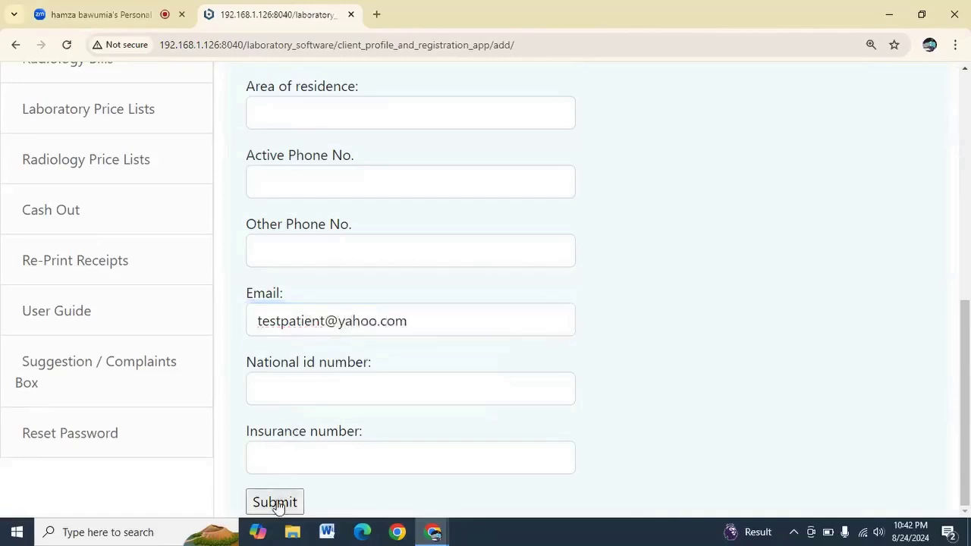
# Add the required active phone number and save the new client record
pyautogui.click(303, 177)
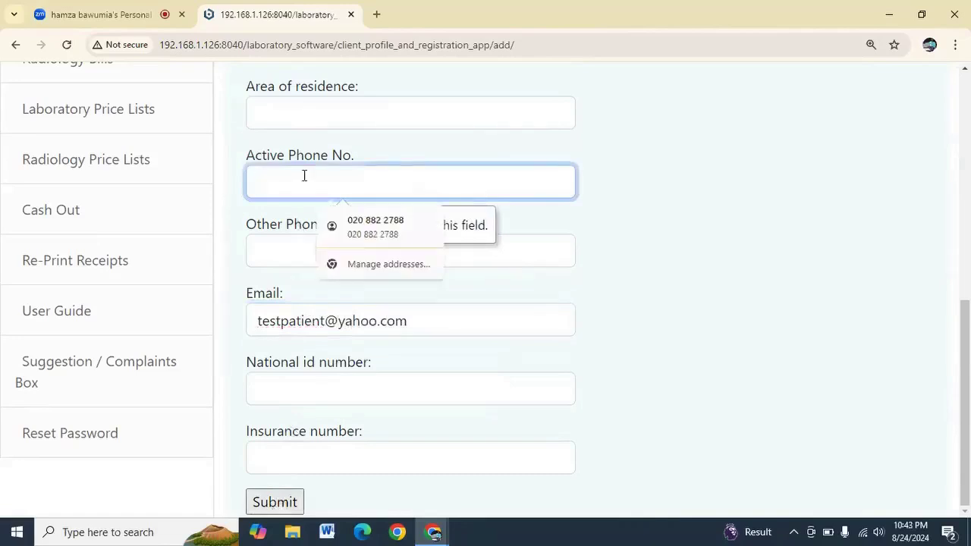
pyautogui.write('12345678')
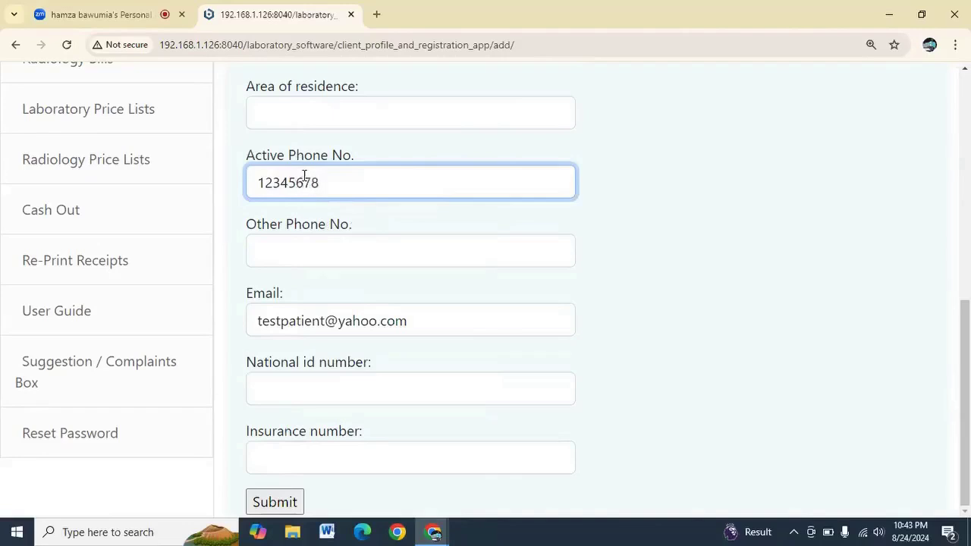
pyautogui.click(275, 504)
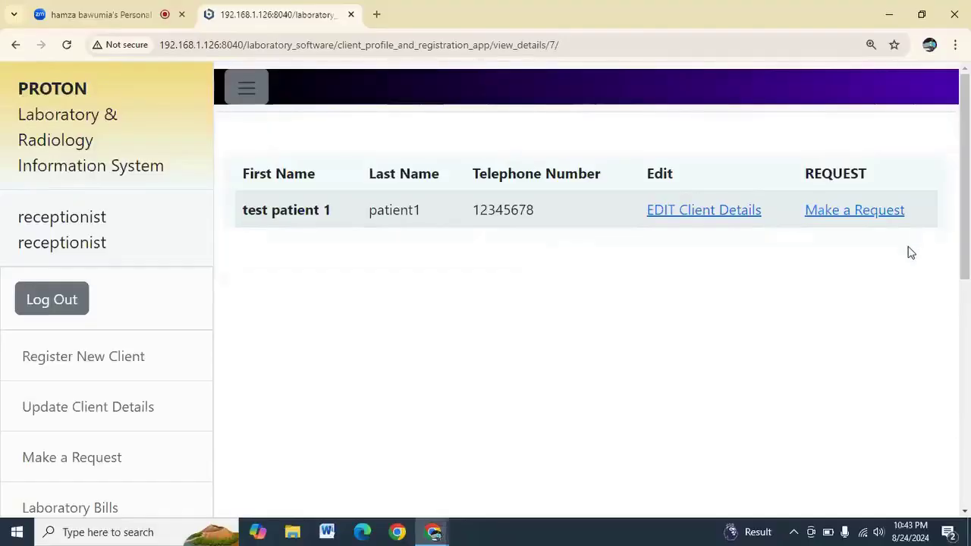
pyautogui.click(880, 216)
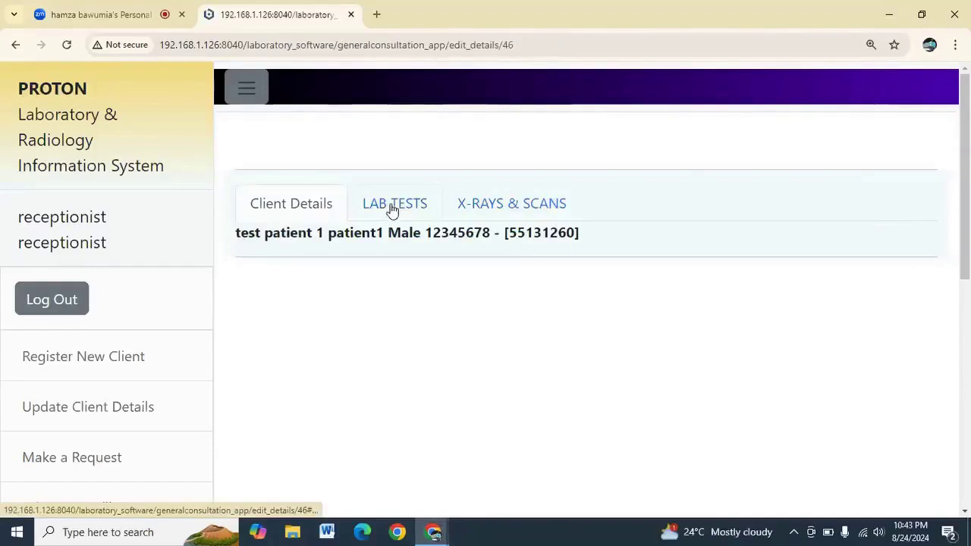
# Request the fbc, LFT - Liver Function Test and mps lab tests
pyautogui.click(392, 208)
pyautogui.scroll(-2, 392, 210)
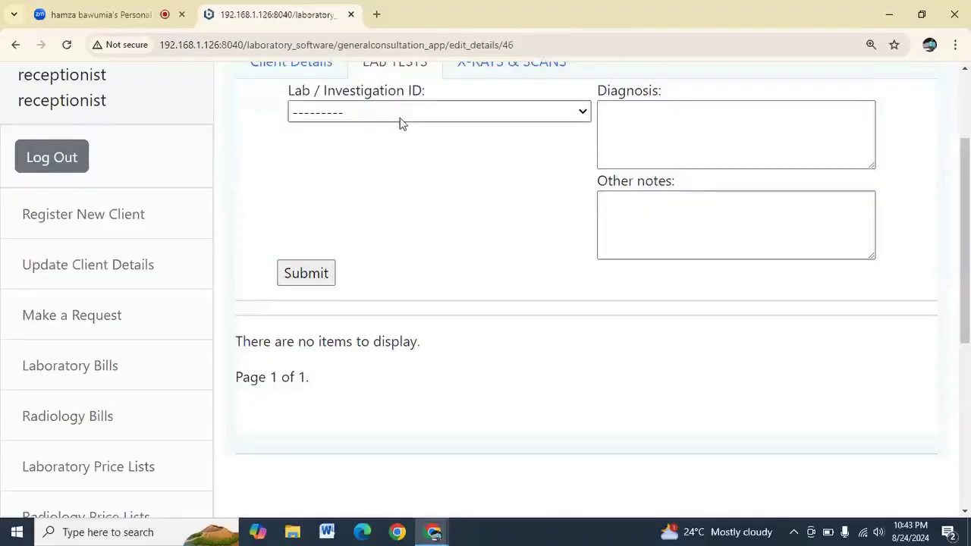
pyautogui.click(401, 114)
pyautogui.click(385, 173)
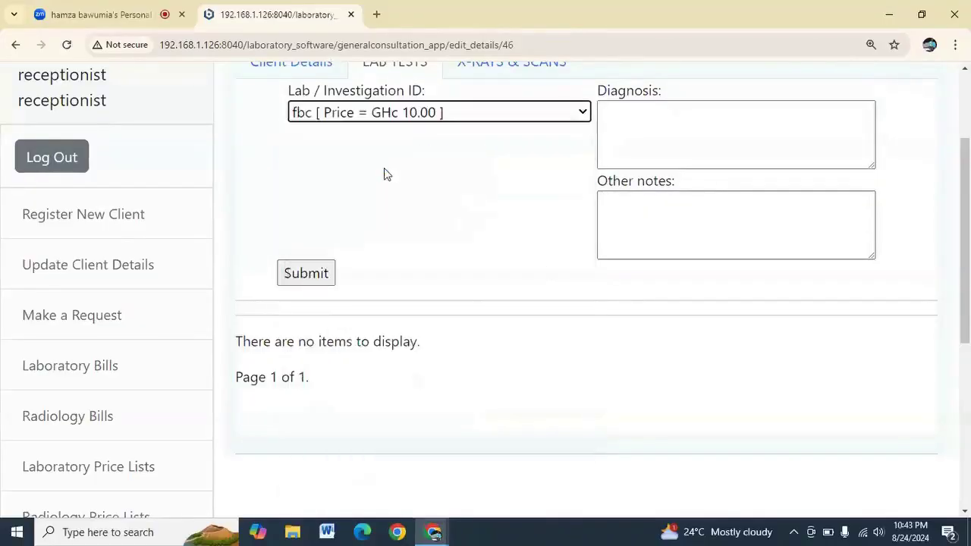
pyautogui.click(313, 277)
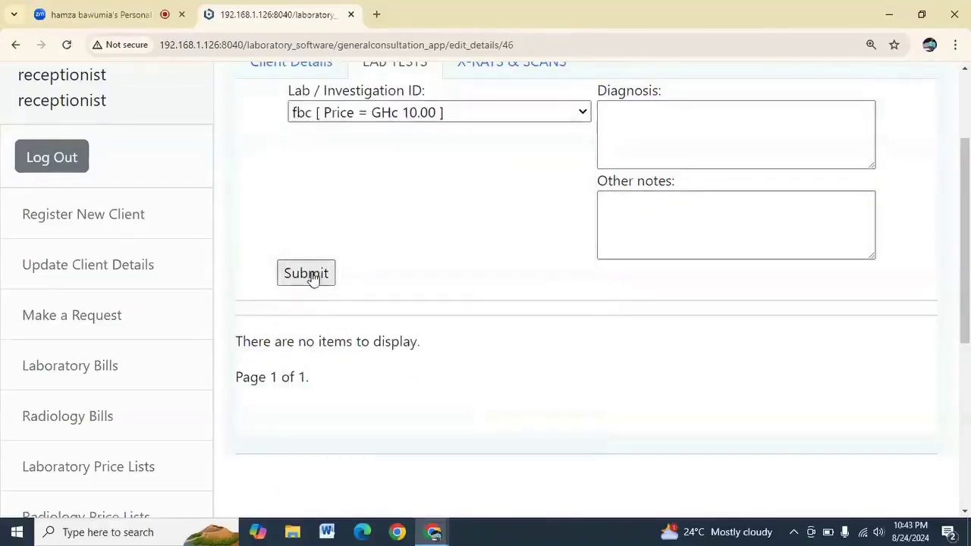
pyautogui.click(392, 115)
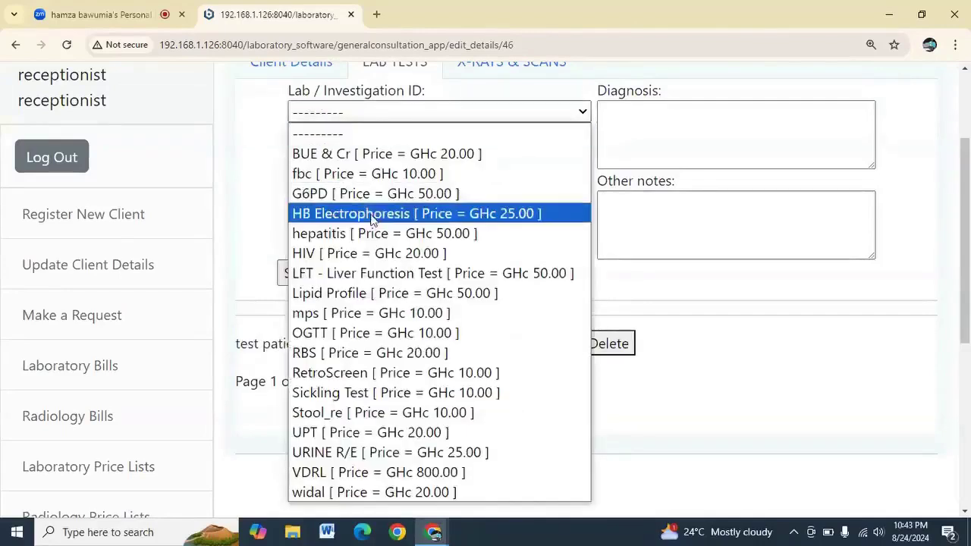
pyautogui.click(346, 269)
pyautogui.click(310, 277)
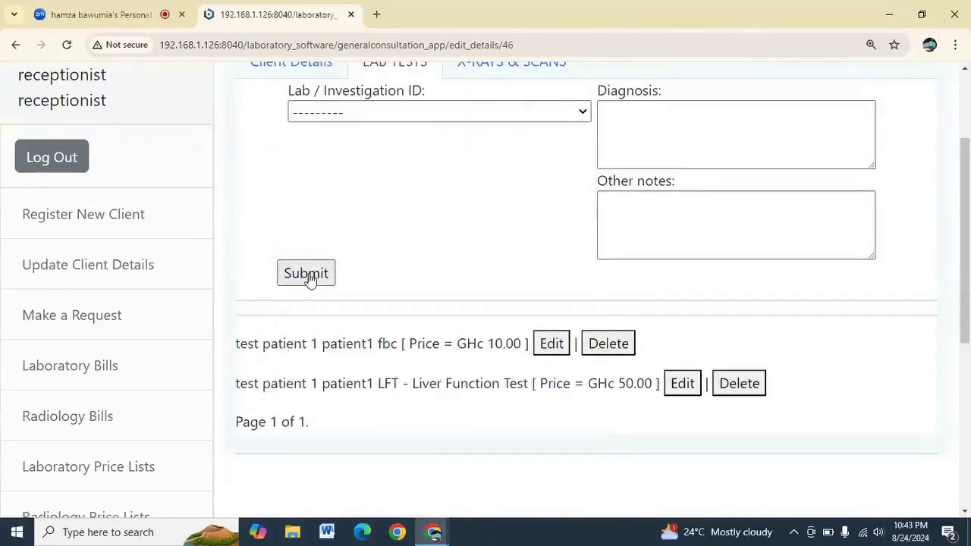
pyautogui.click(410, 115)
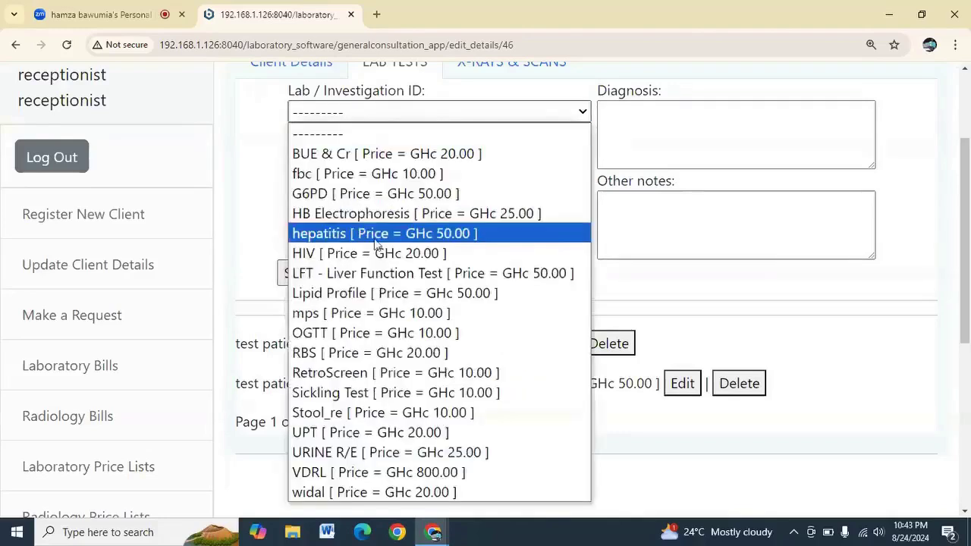
pyautogui.click(385, 316)
pyautogui.click(301, 277)
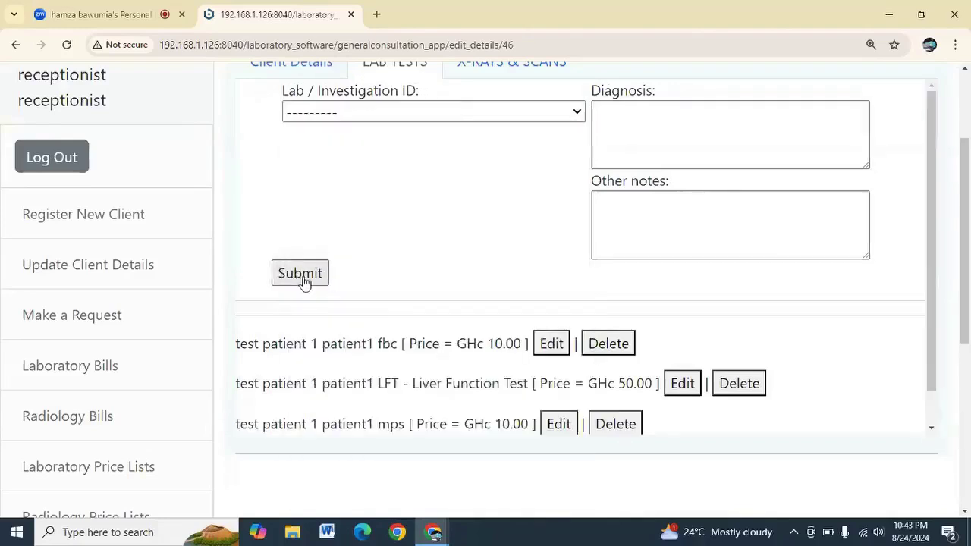
# Request the Stool_re and Sickling Test lab tests and zoom the page out
pyautogui.click(384, 112)
pyautogui.press('s')
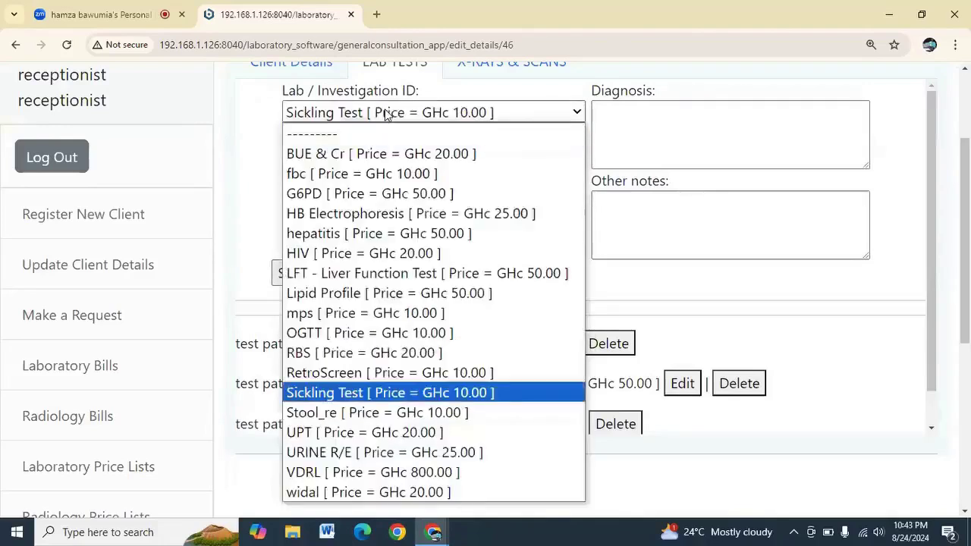
pyautogui.click(341, 412)
pyautogui.click(321, 273)
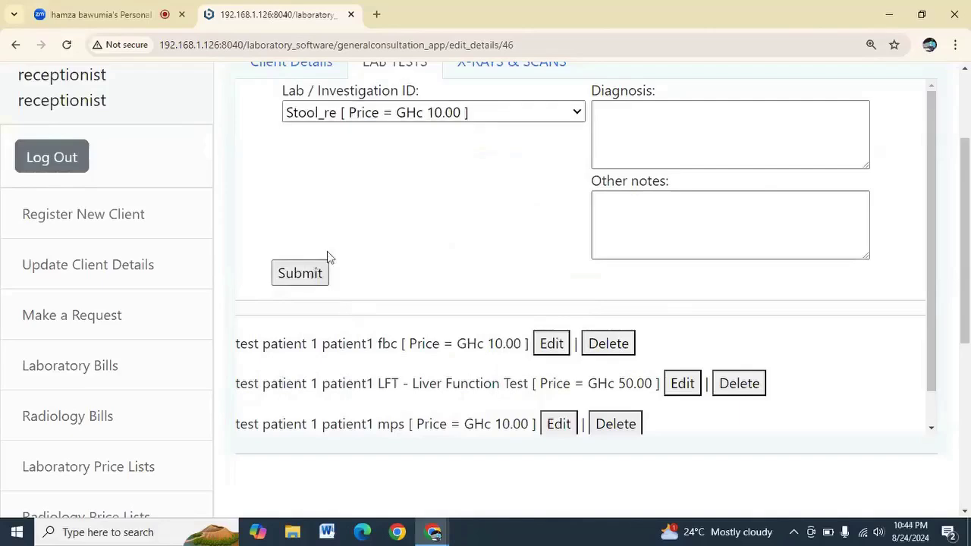
pyautogui.click(388, 112)
pyautogui.click(379, 390)
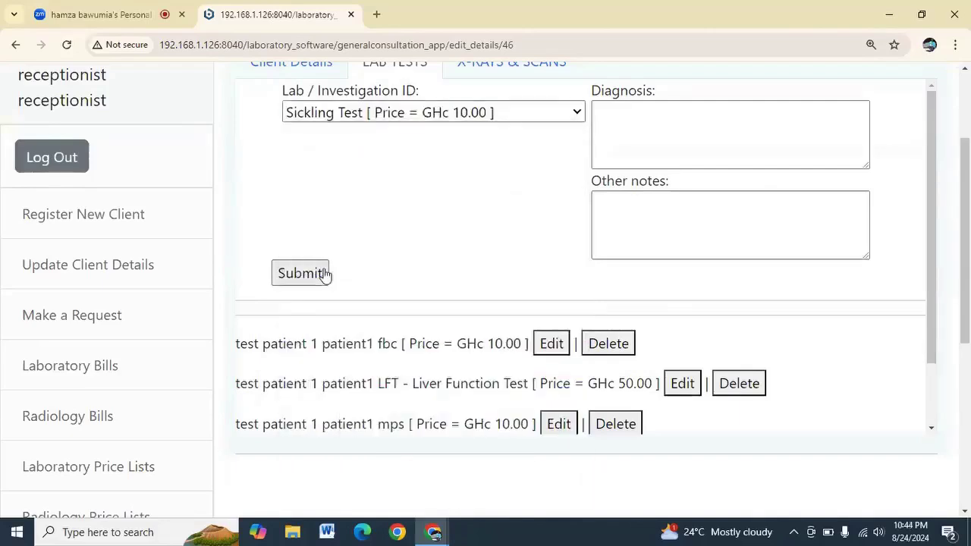
pyautogui.click(324, 274)
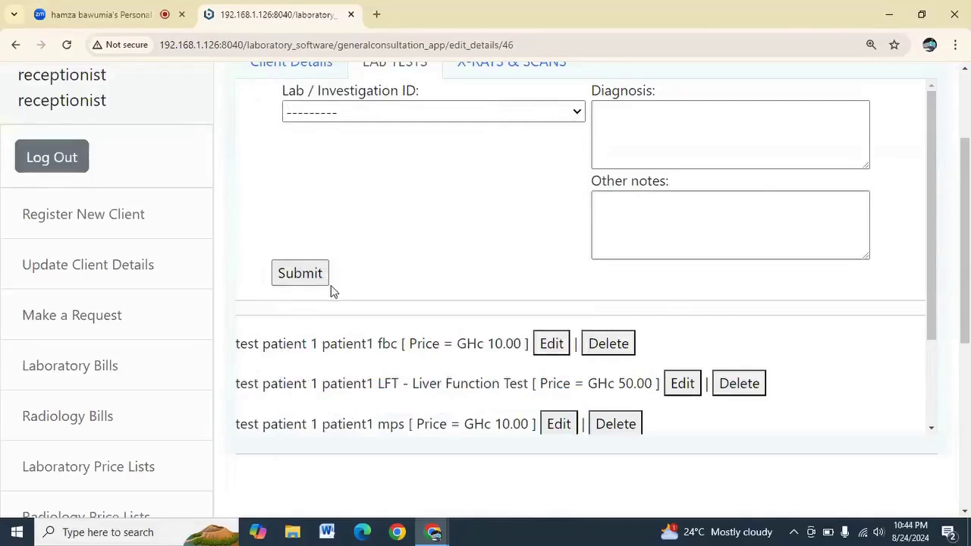
pyautogui.hotkey('ctrl', '-')
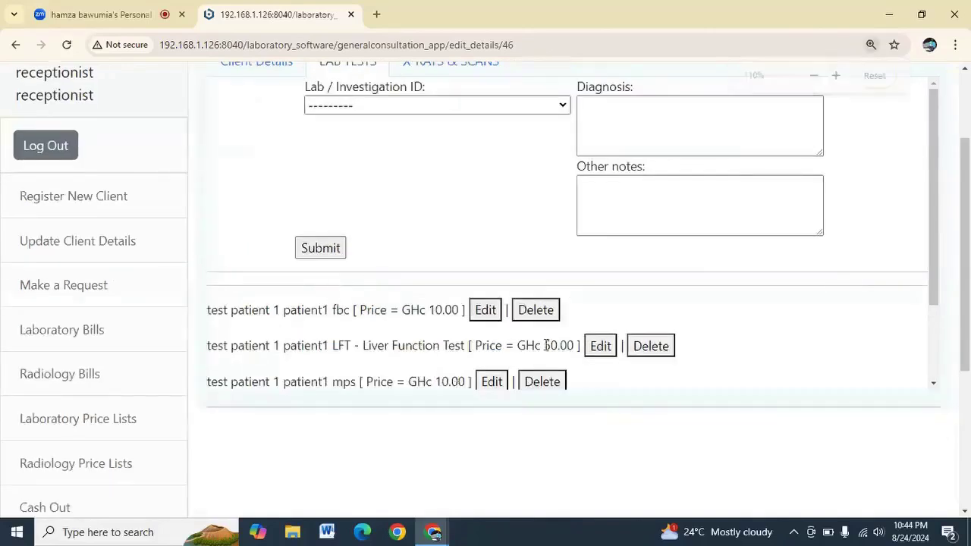
pyautogui.scroll(2, 411, 217)
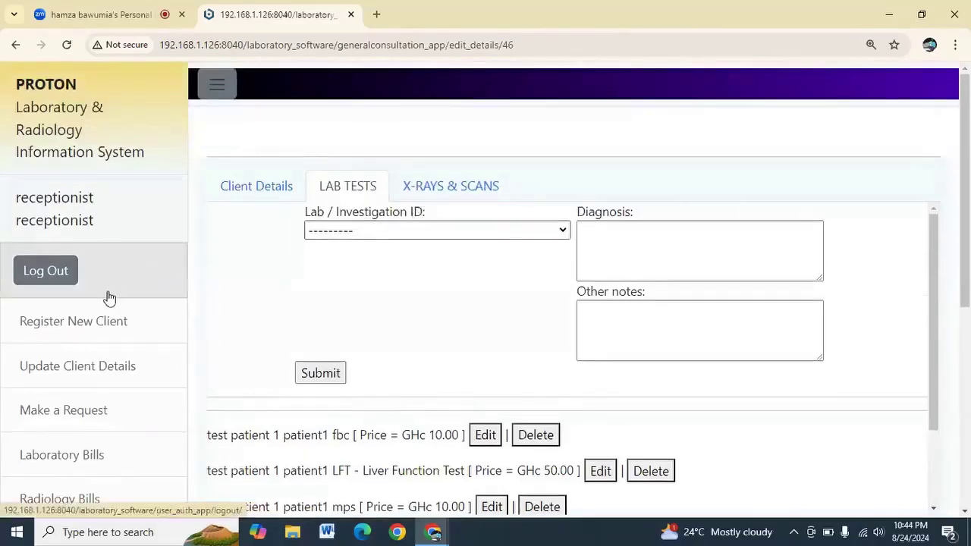
pyautogui.scroll(-4, 106, 301)
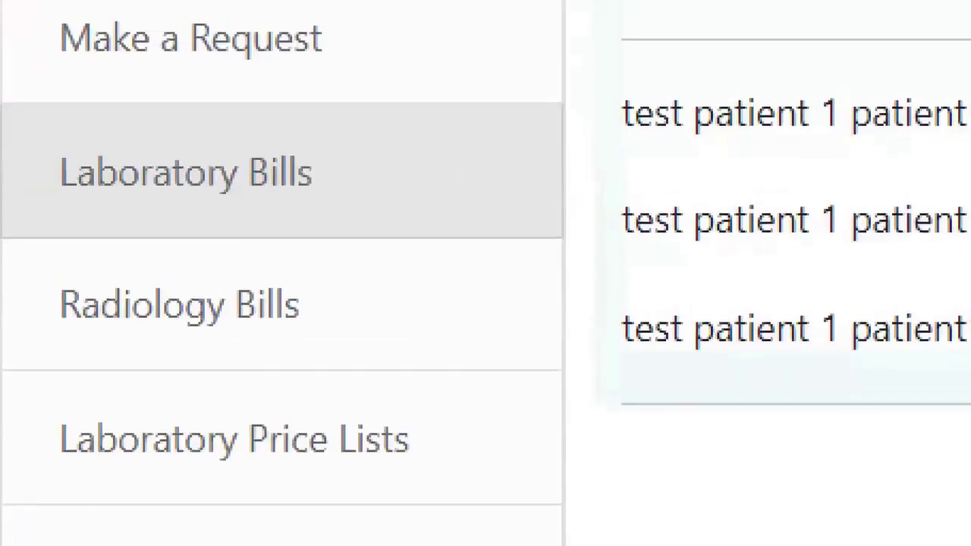
pyautogui.click(78, 184)
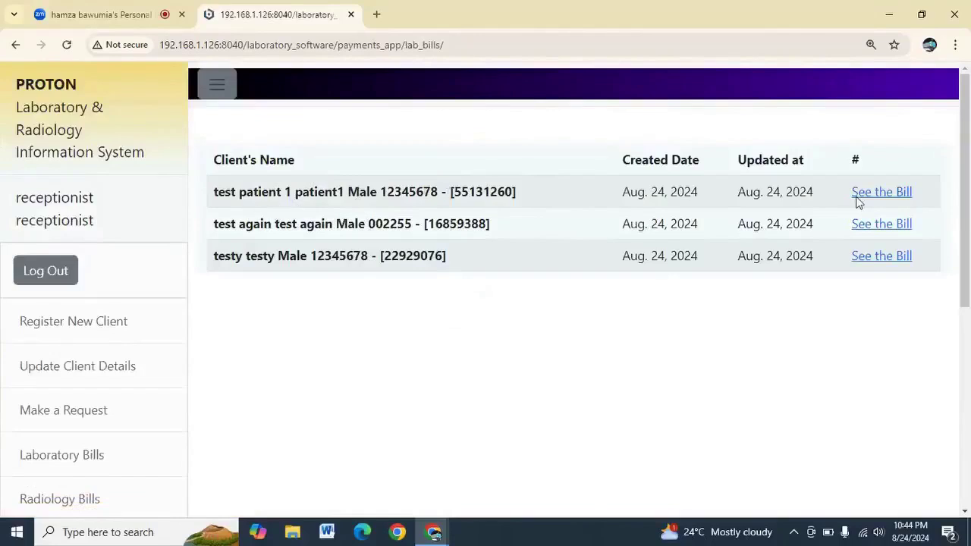
# Open the test patient's bill summary and highlight the Ghc 91.00 pending amount
pyautogui.click(881, 193)
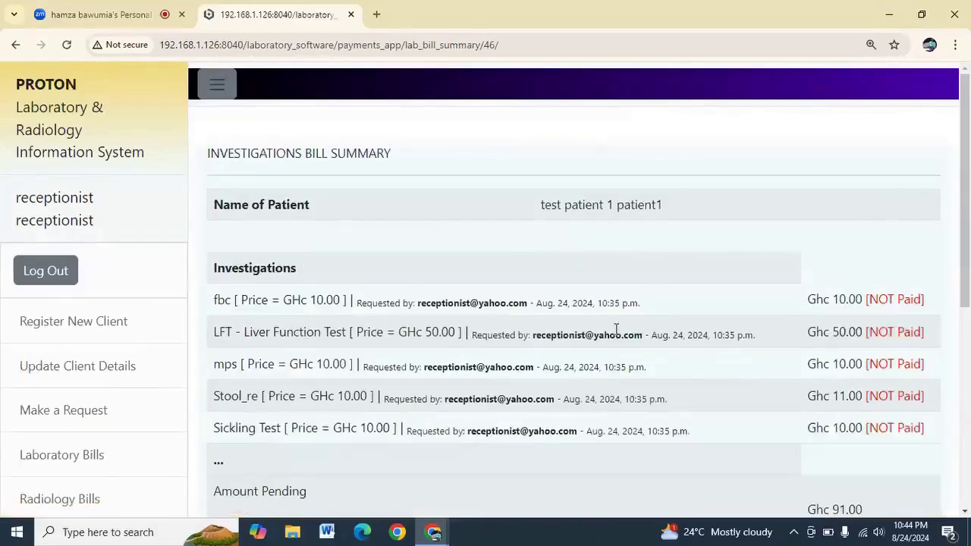
pyautogui.scroll(-1, 615, 329)
pyautogui.scroll(-2, 615, 330)
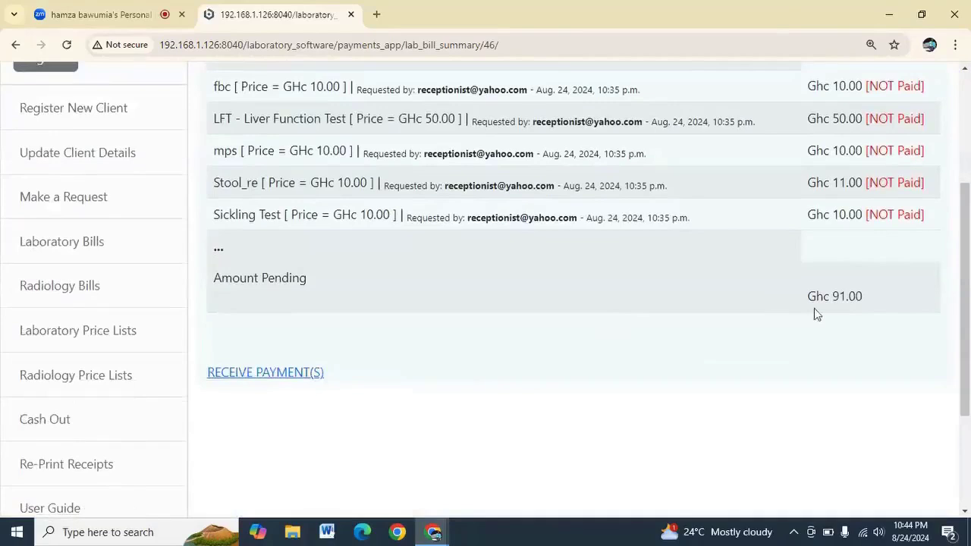
pyautogui.moveTo(809, 299); pyautogui.dragTo(865, 295)
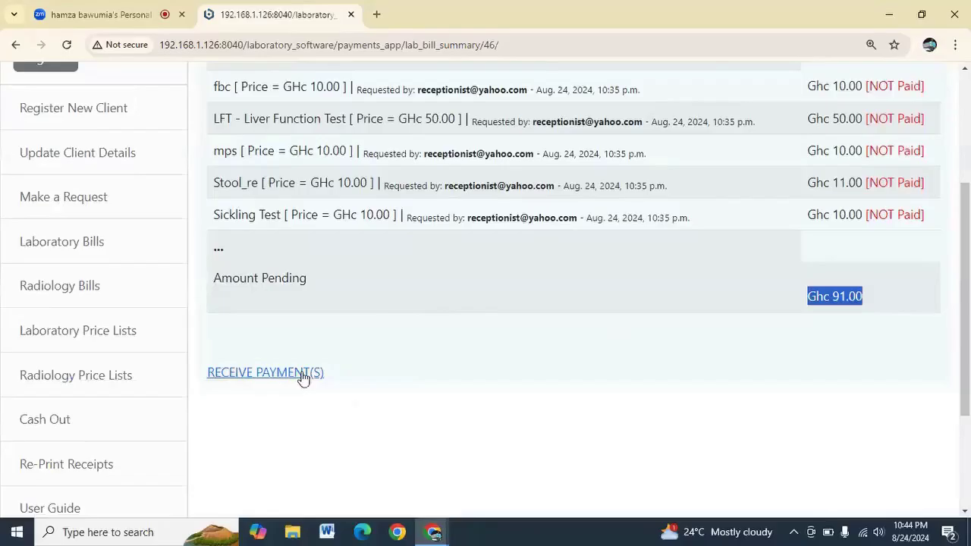
pyautogui.click(302, 373)
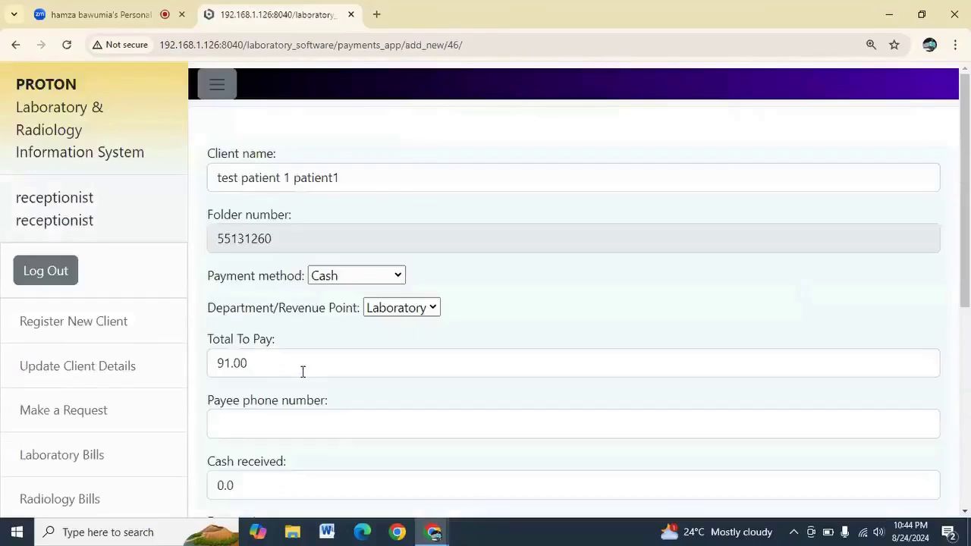
# Replace the cash received with 91 on the payment form and submit it
pyautogui.scroll(-3, 302, 371)
pyautogui.moveTo(269, 275); pyautogui.dragTo(216, 272)
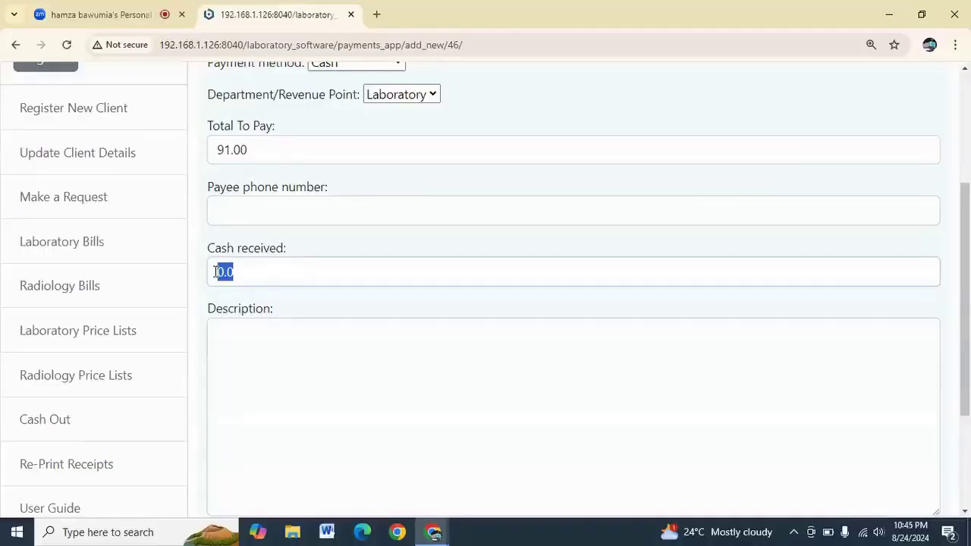
pyautogui.write('9')
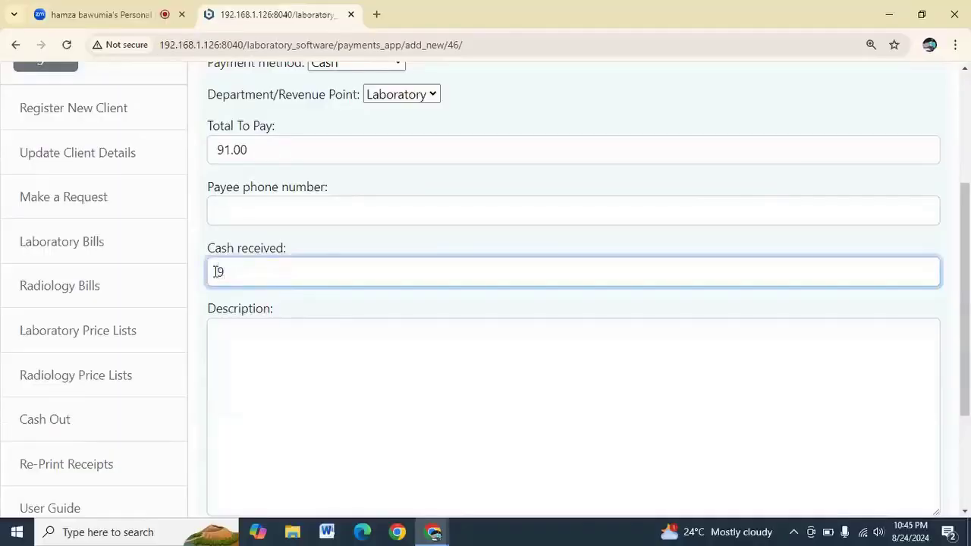
pyautogui.write('1')
pyautogui.scroll(-2, 227, 304)
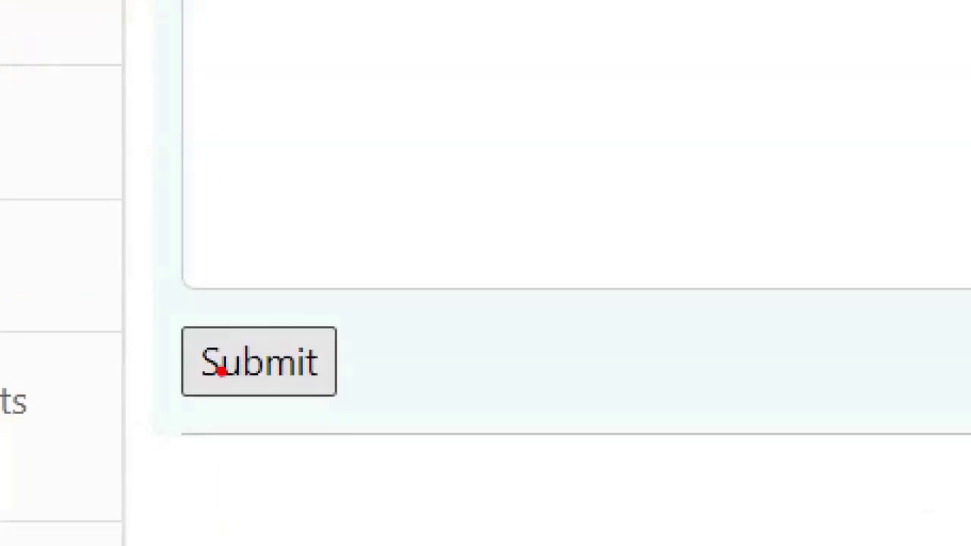
pyautogui.click(220, 371)
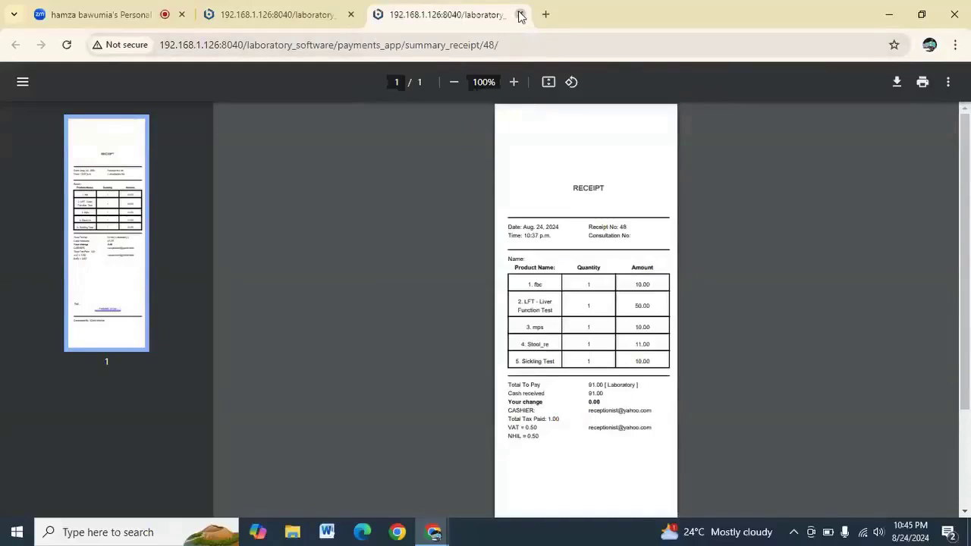
# Close the PDF receipt tab and scroll back to the top of the payment form
pyautogui.click(521, 16)
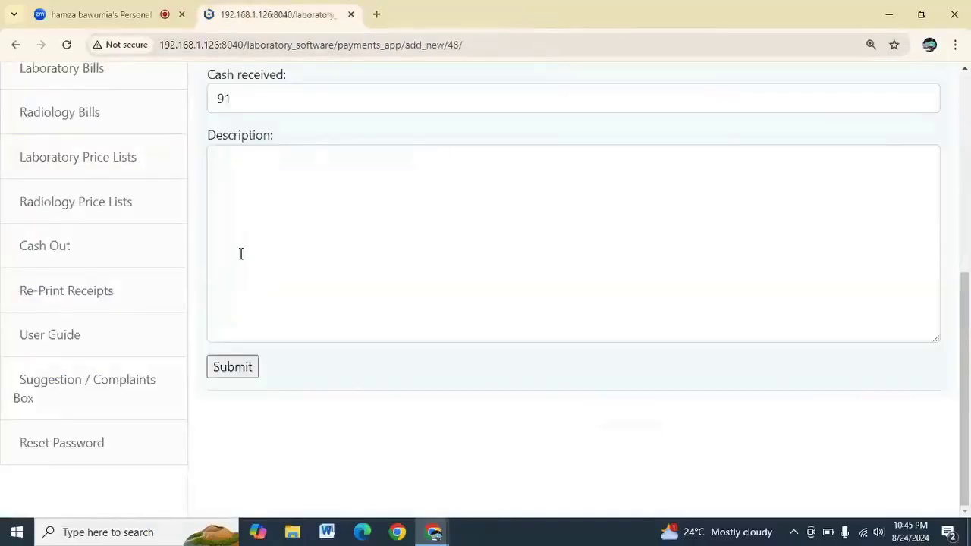
pyautogui.scroll(3, 240, 253)
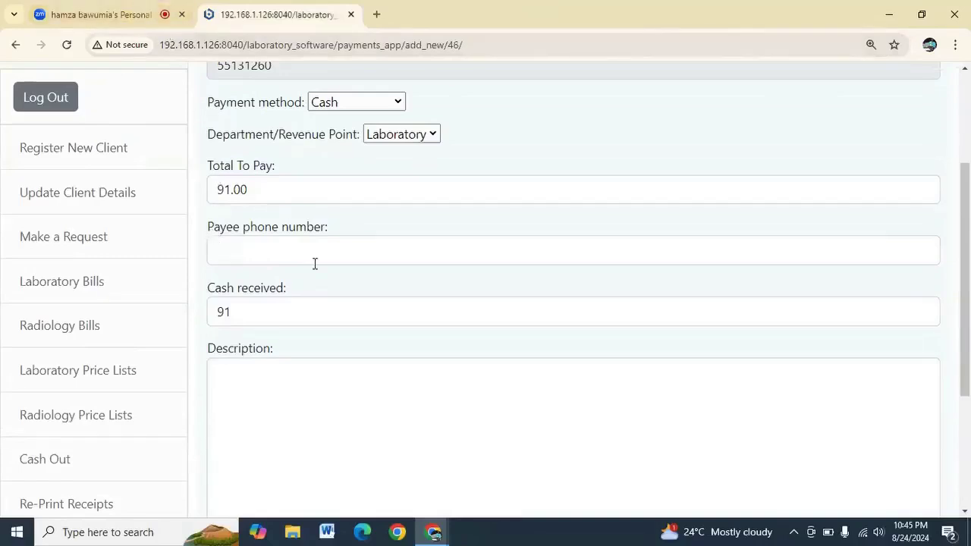
pyautogui.scroll(2, 333, 265)
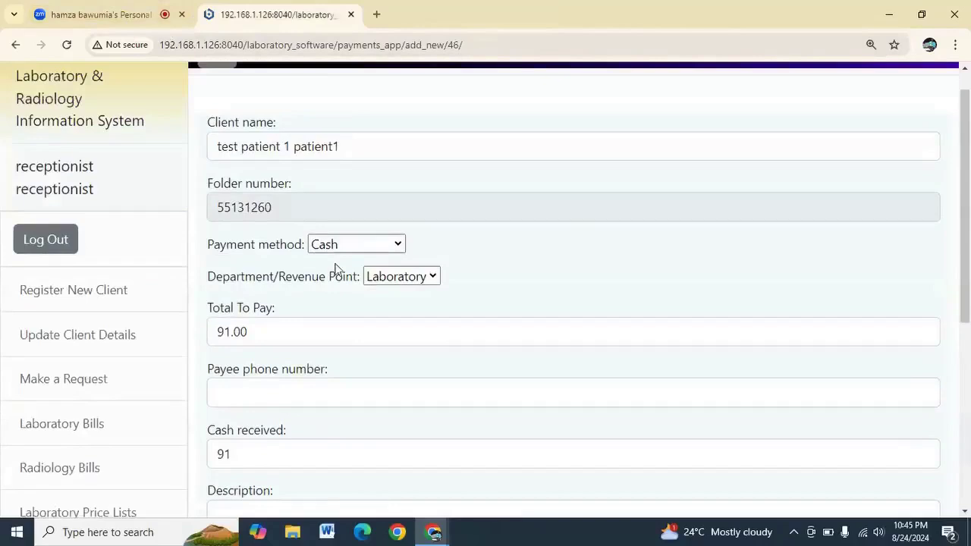
pyautogui.scroll(1, 335, 270)
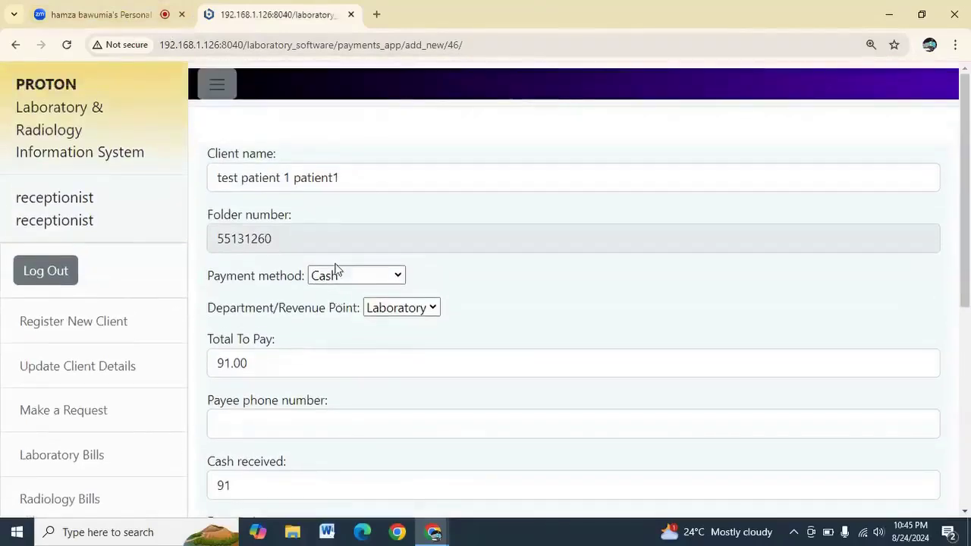
# Log out of the receptionist account and sign in with the lab user's e-mail and password
pyautogui.click(57, 273)
pyautogui.click(265, 287)
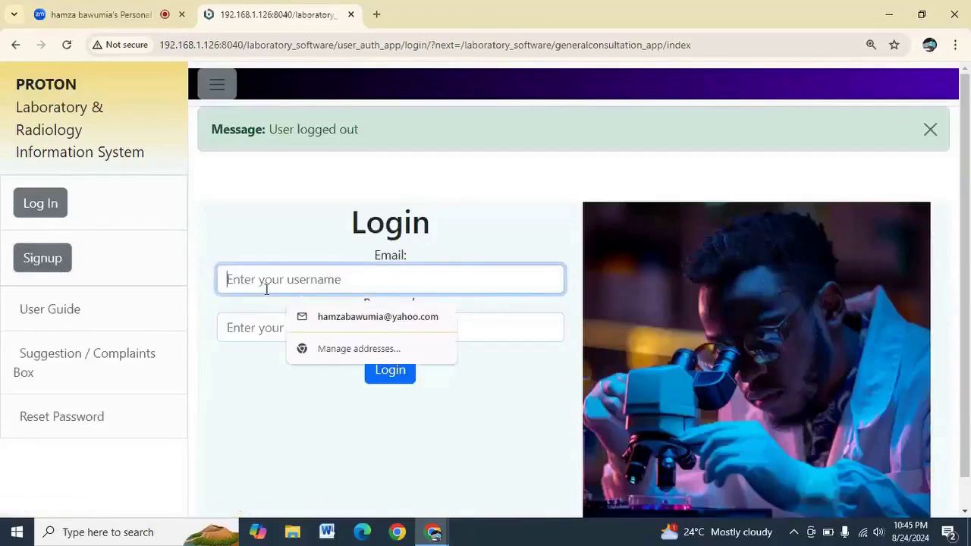
pyautogui.write('lab')
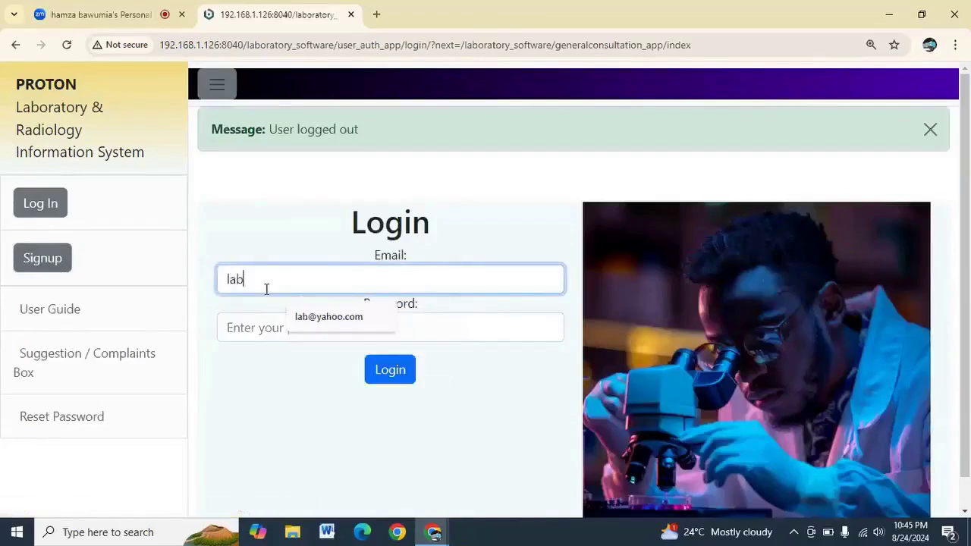
pyautogui.click(304, 317)
pyautogui.click(289, 331)
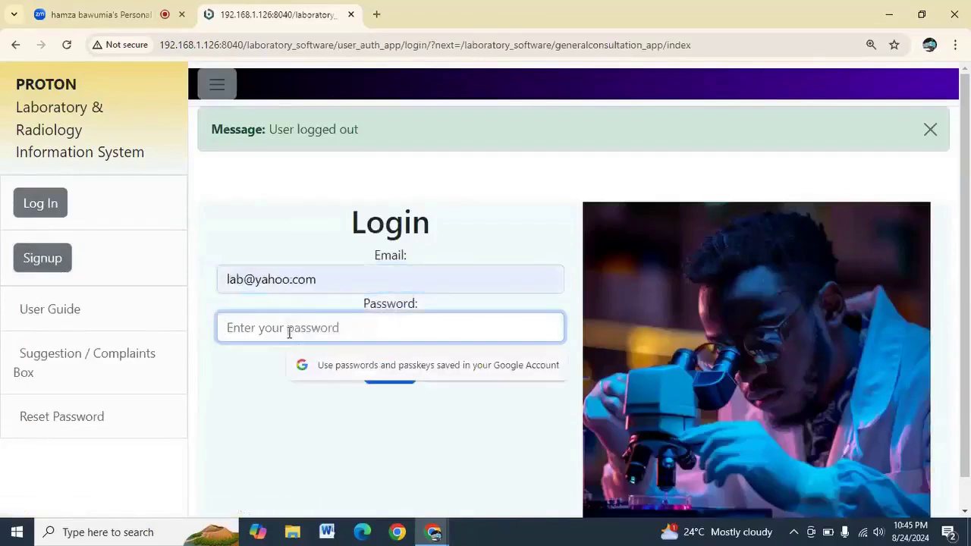
pyautogui.write('••••••••')
pyautogui.click(377, 376)
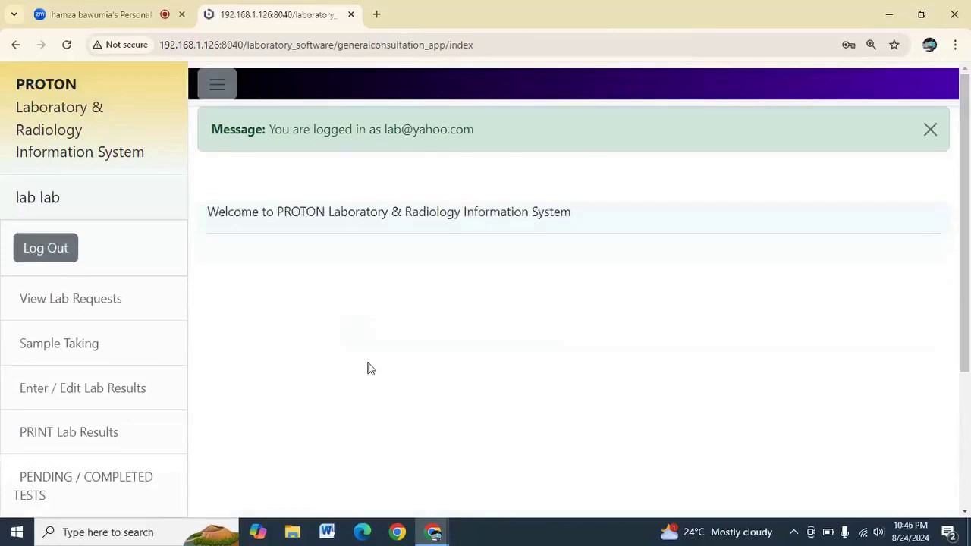
# Scroll the lab user's welcome page and choose Reset Password in the sidebar
pyautogui.scroll(-1, 369, 370)
pyautogui.scroll(-1, 369, 369)
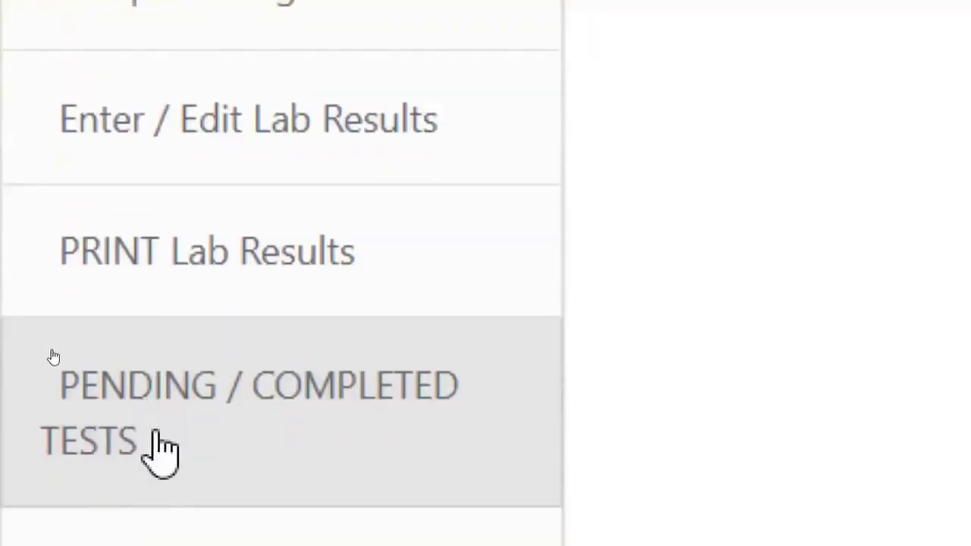
pyautogui.scroll(-1, 158, 443)
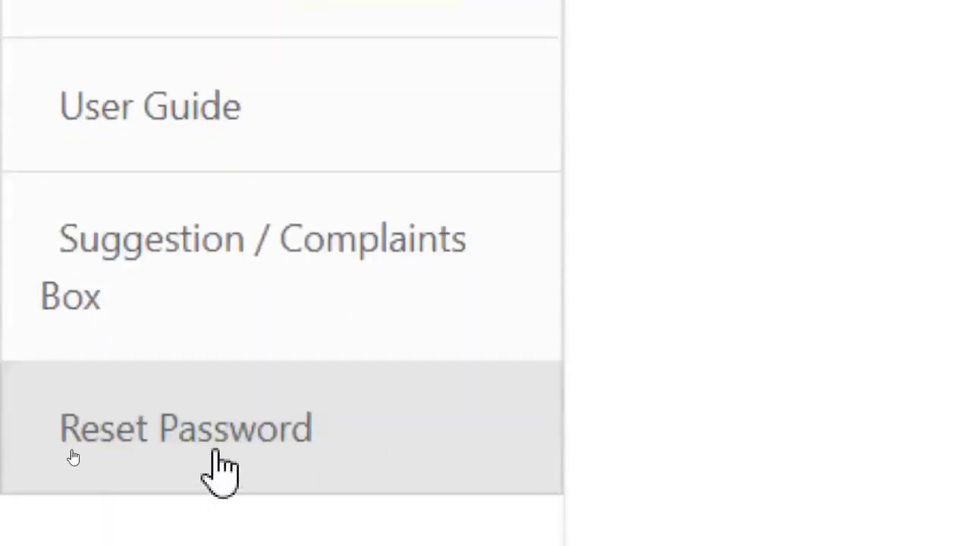
pyautogui.click(220, 421)
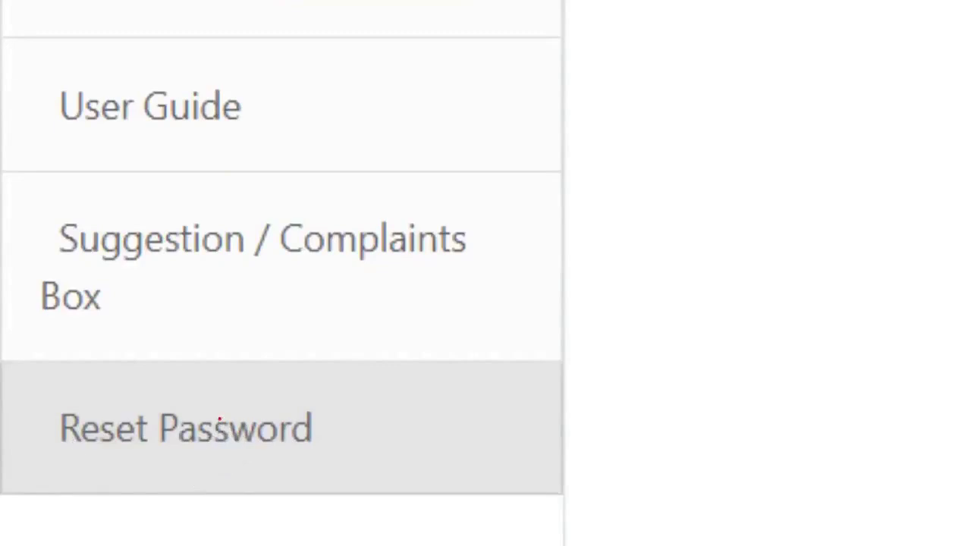
pyautogui.click(219, 419)
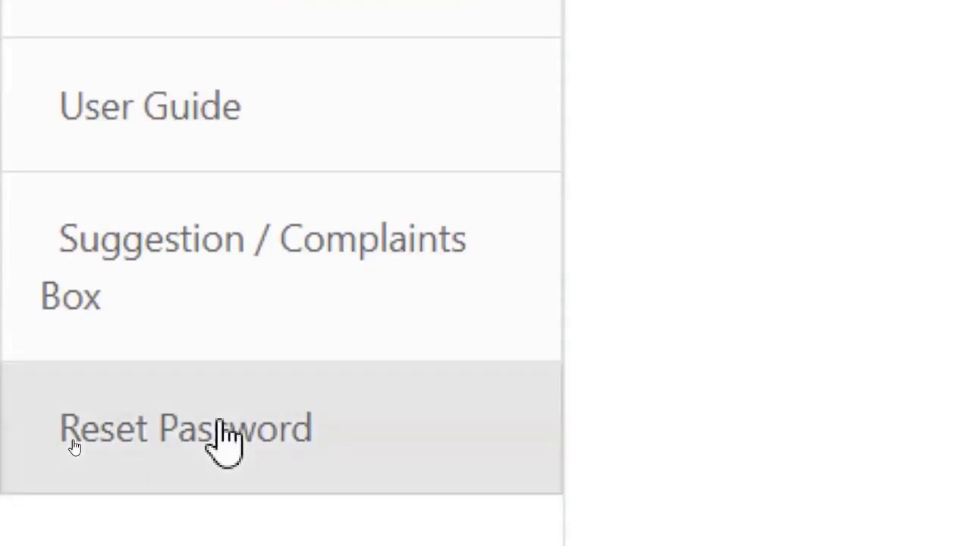
pyautogui.scroll(5, 225, 441)
pyautogui.click(219, 418)
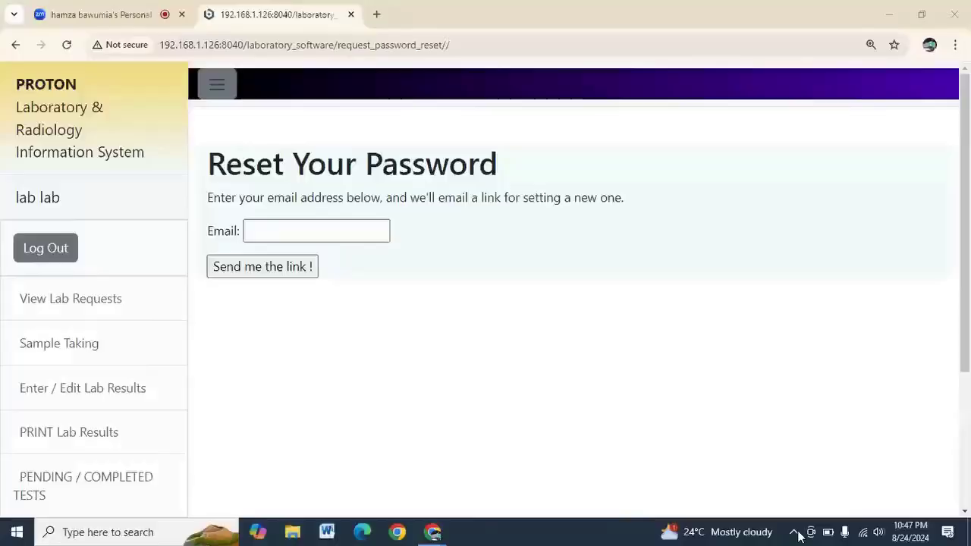
# Exit ZoomIt from its icon in the system tray
pyautogui.click(796, 534)
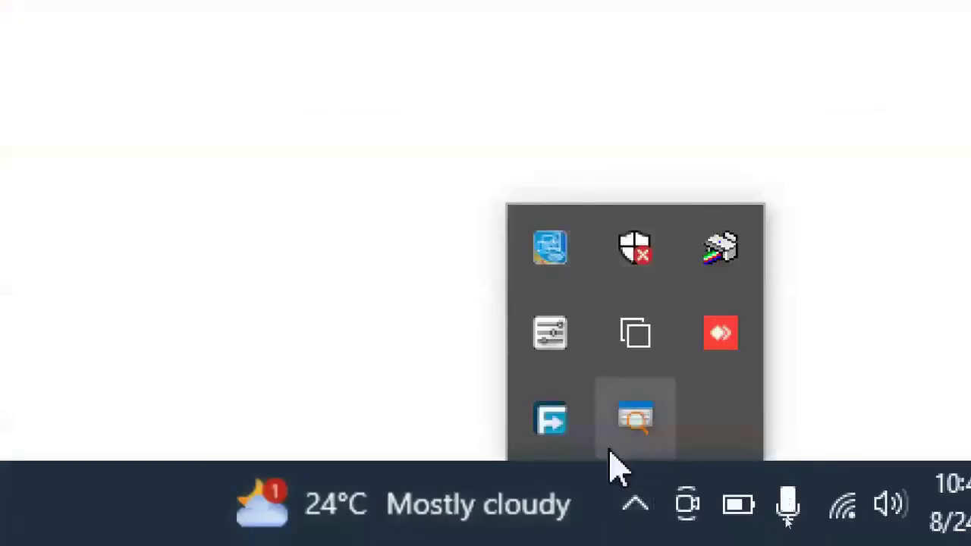
pyautogui.rightClick(657, 414)
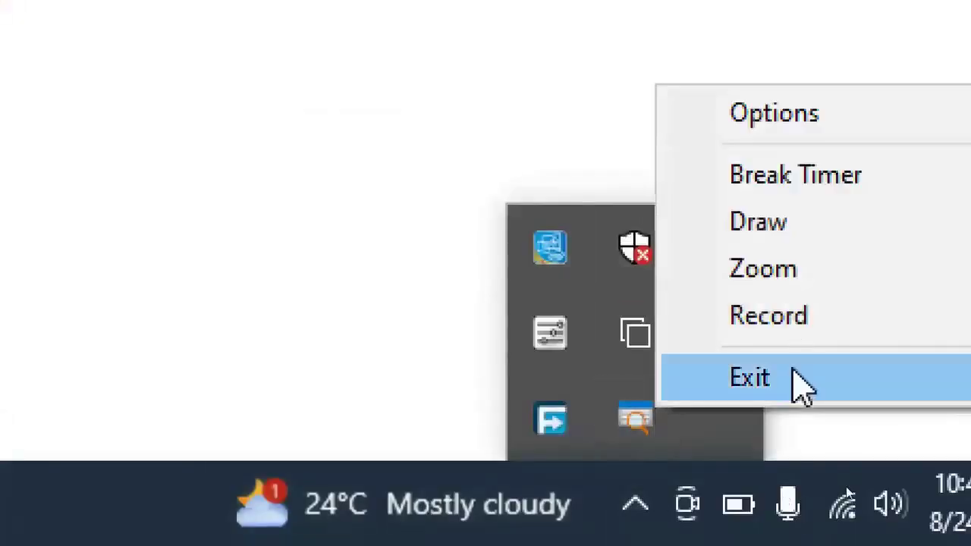
pyautogui.click(802, 383)
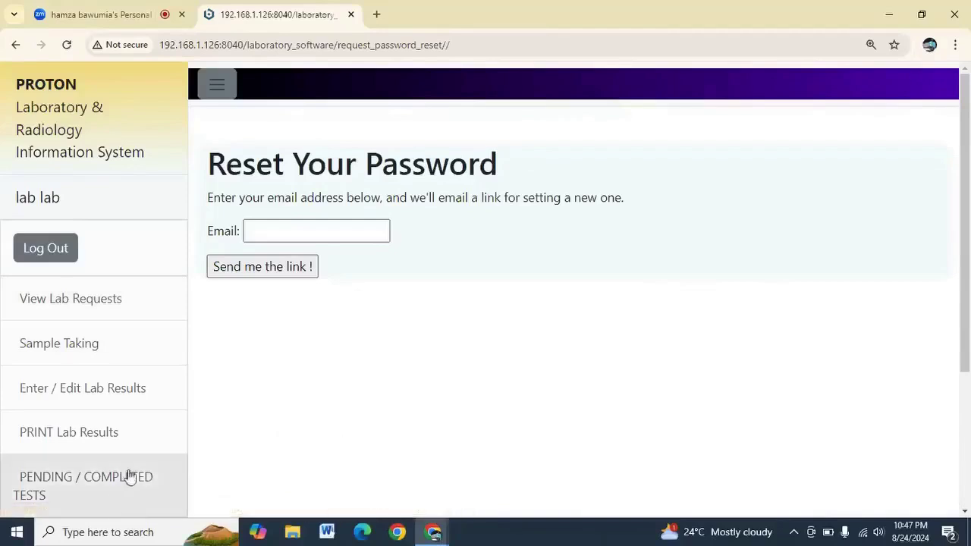
# Relaunch ZoomIt64.exe from a Windows search for 'zoom' and confirm it is running
pyautogui.click(104, 532)
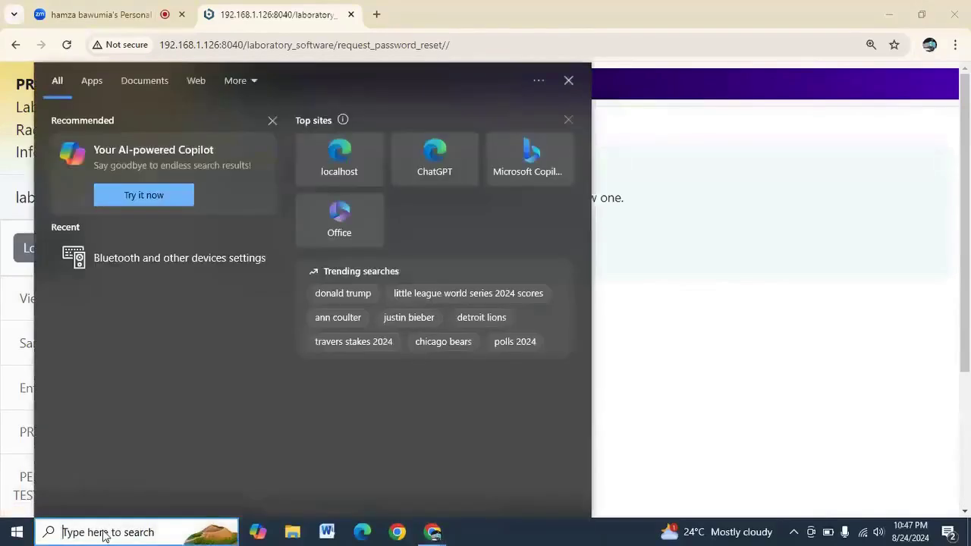
pyautogui.write('zoom')
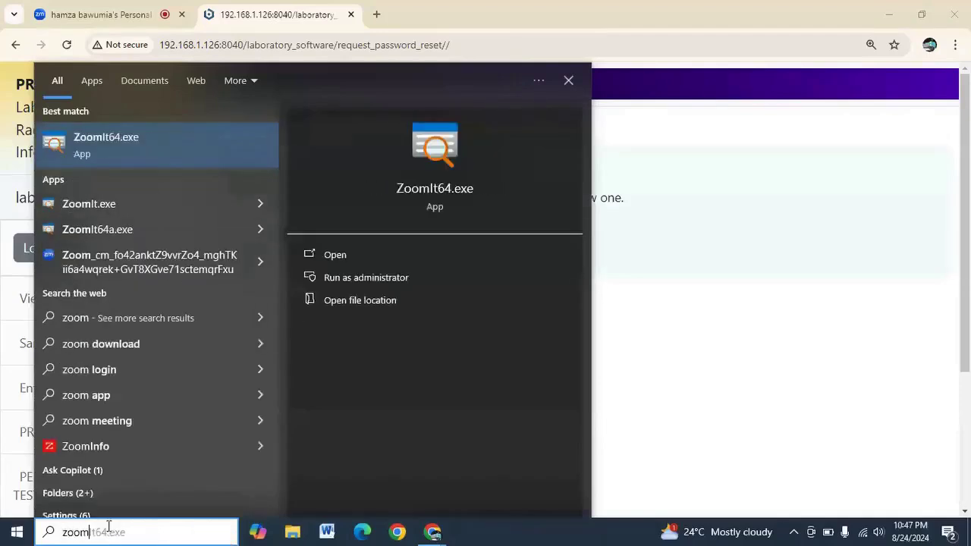
pyautogui.click(315, 259)
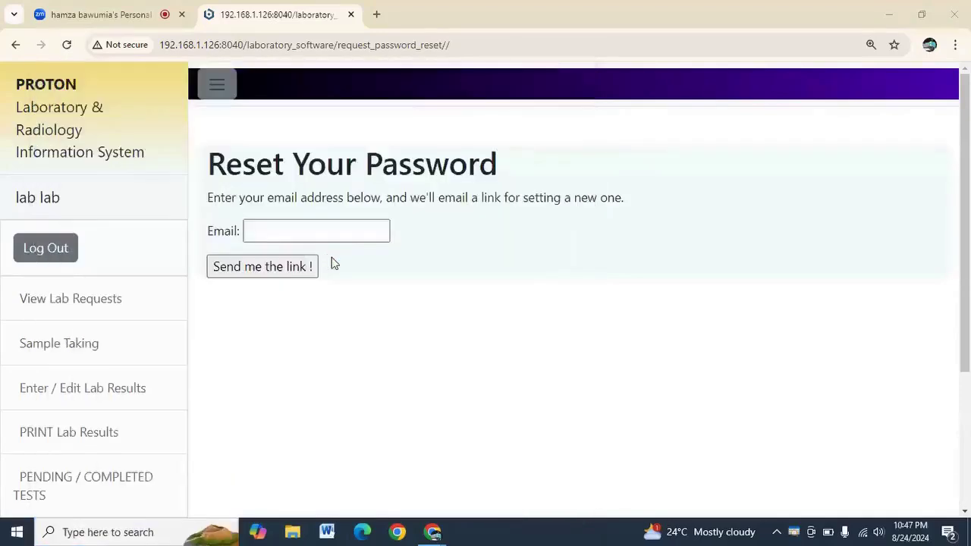
pyautogui.rightClick(795, 531)
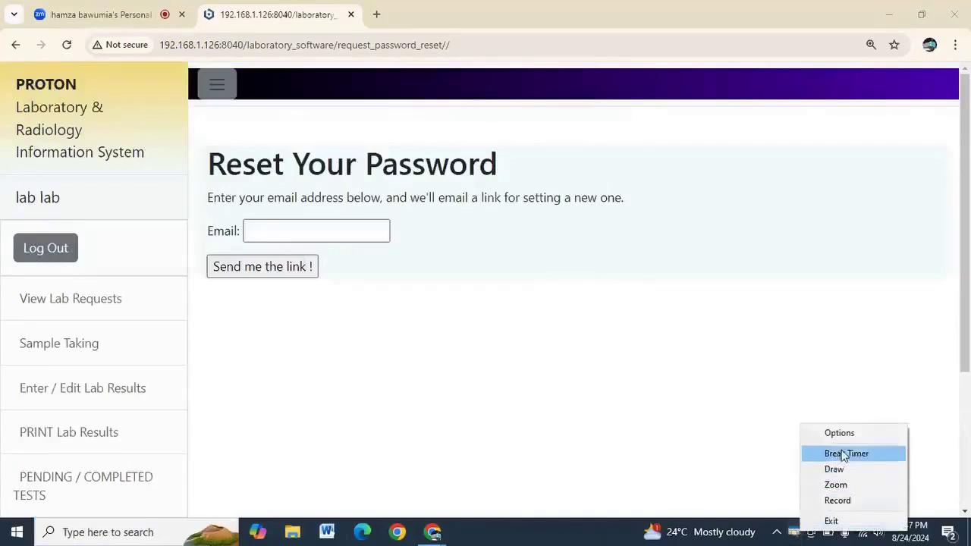
pyautogui.click(597, 454)
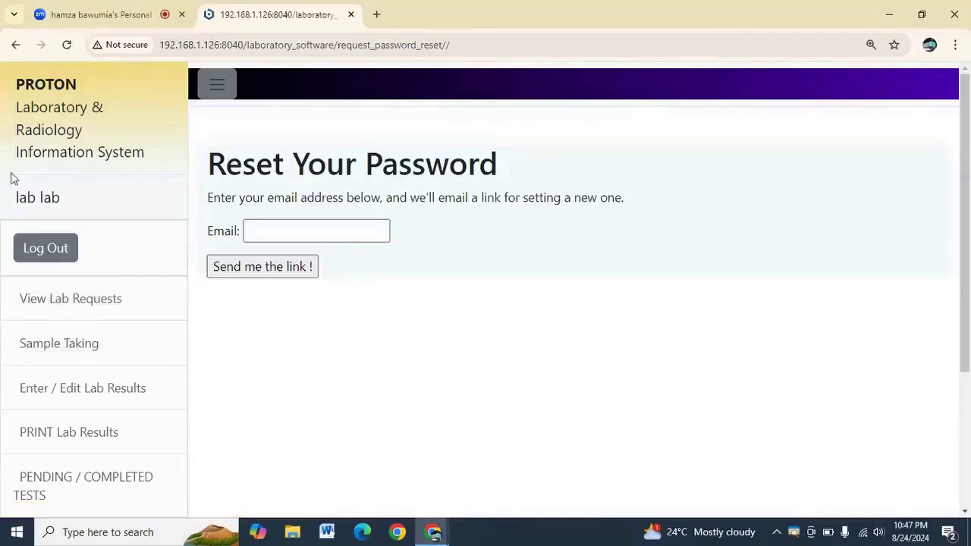
# Show the View Lab Requests list for August 24, 2024, keeping August as the start month
pyautogui.click(46, 297)
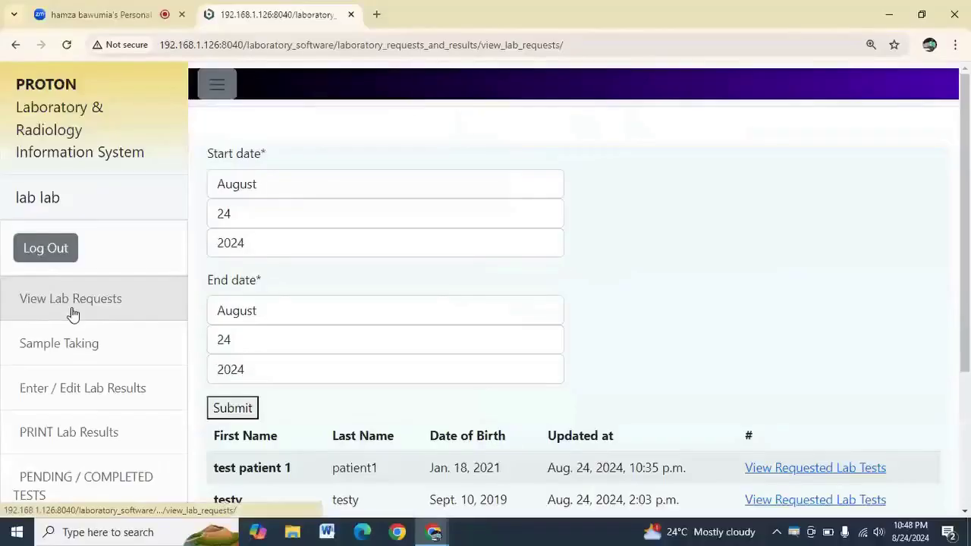
pyautogui.click(216, 349)
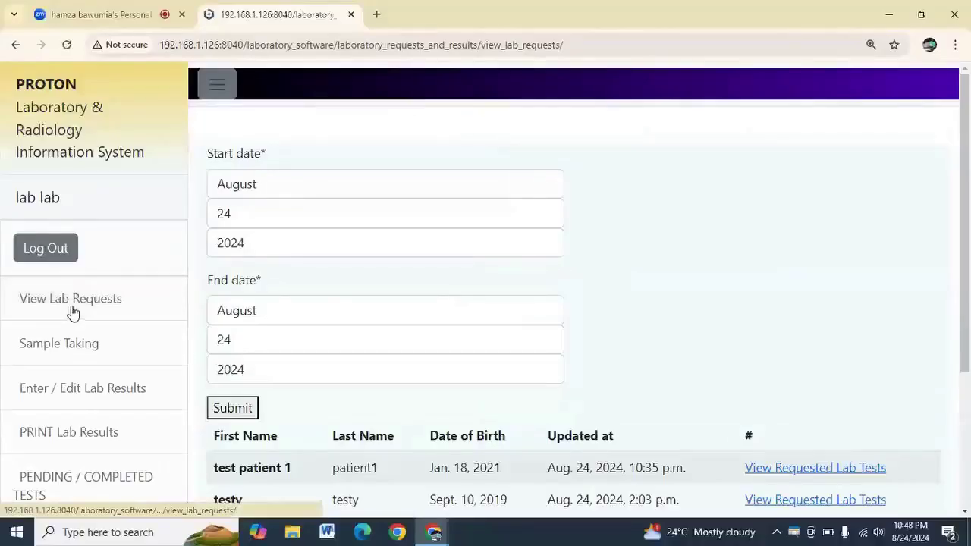
pyautogui.scroll(-1, 319, 296)
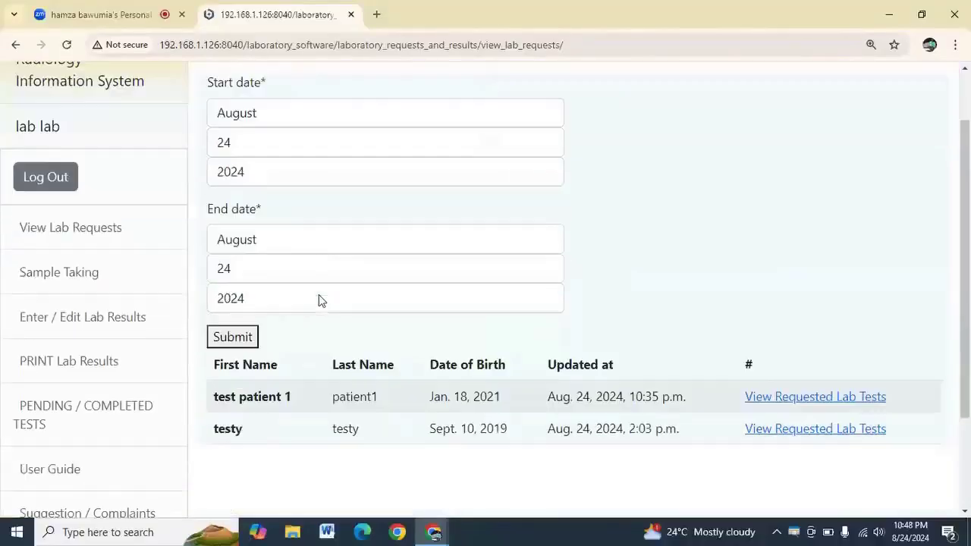
pyautogui.click(255, 118)
pyautogui.click(645, 126)
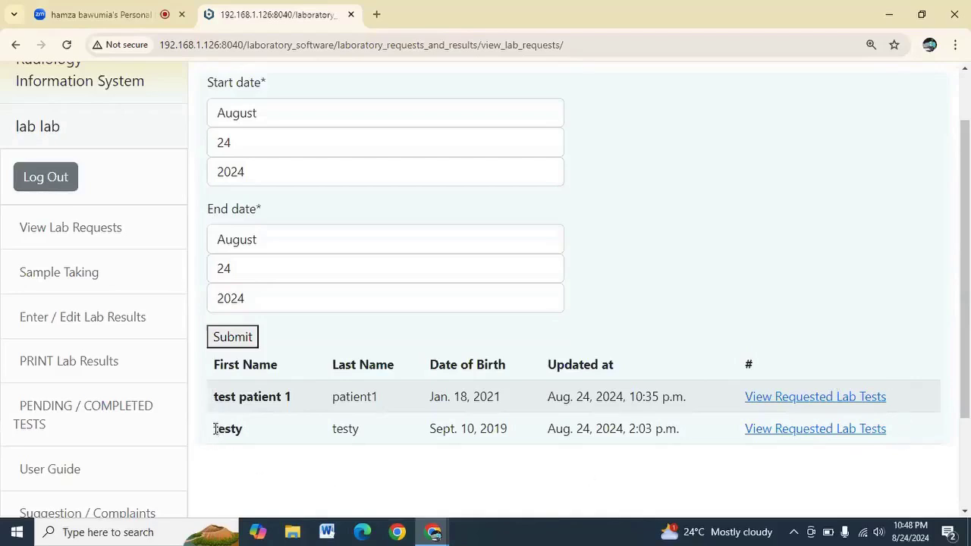
# Accept test patient 1's fbc, LFT, mps, Stool_re and Sickling Test requests
pyautogui.click(800, 400)
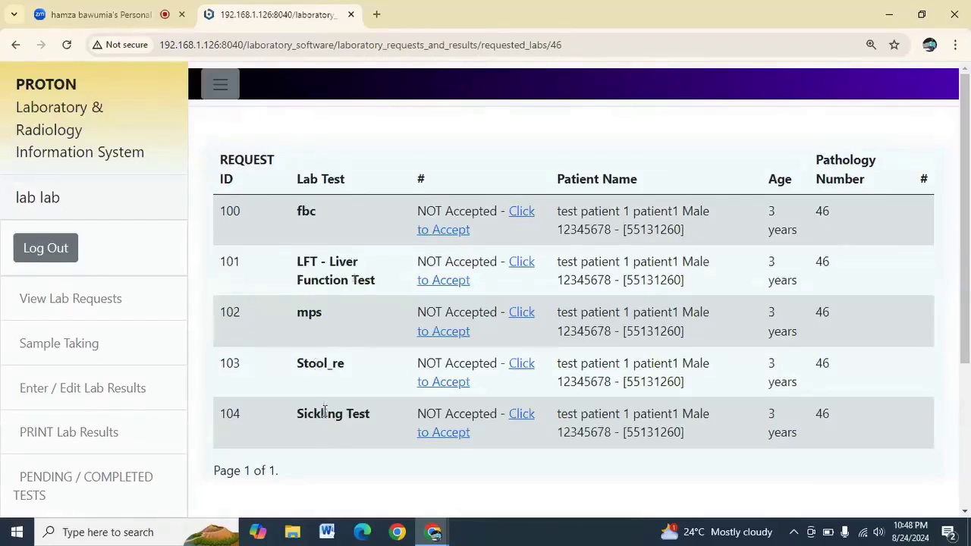
pyautogui.moveTo(304, 412); pyautogui.dragTo(362, 414)
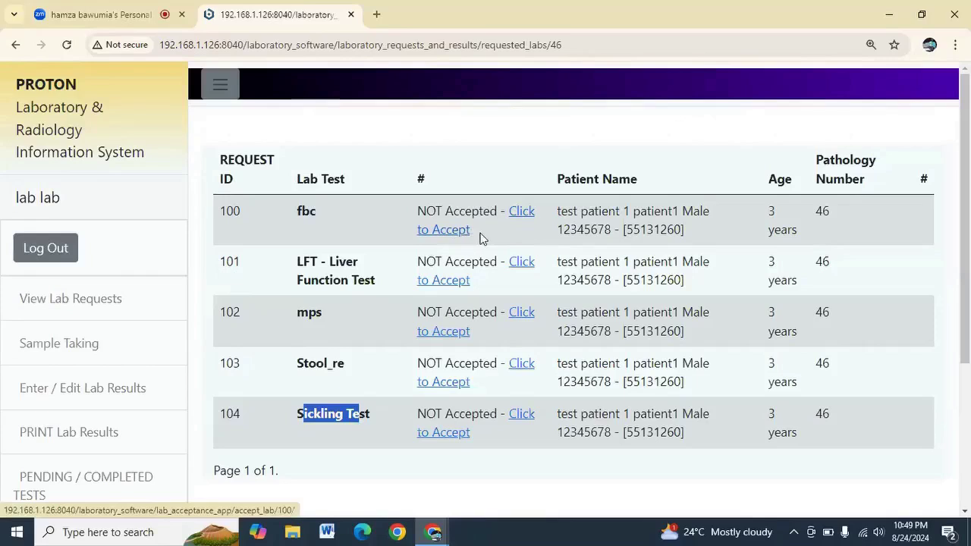
pyautogui.click(461, 234)
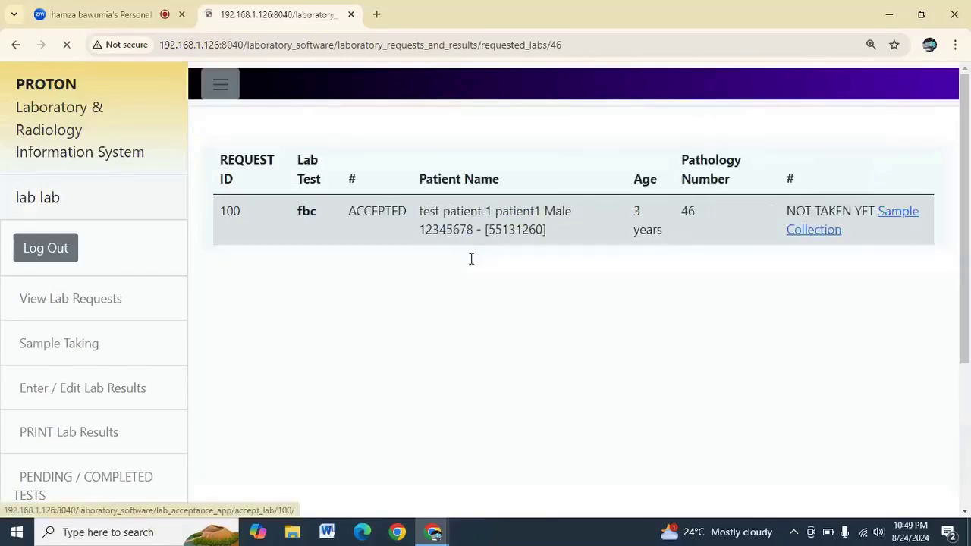
pyautogui.click(469, 284)
pyautogui.click(442, 334)
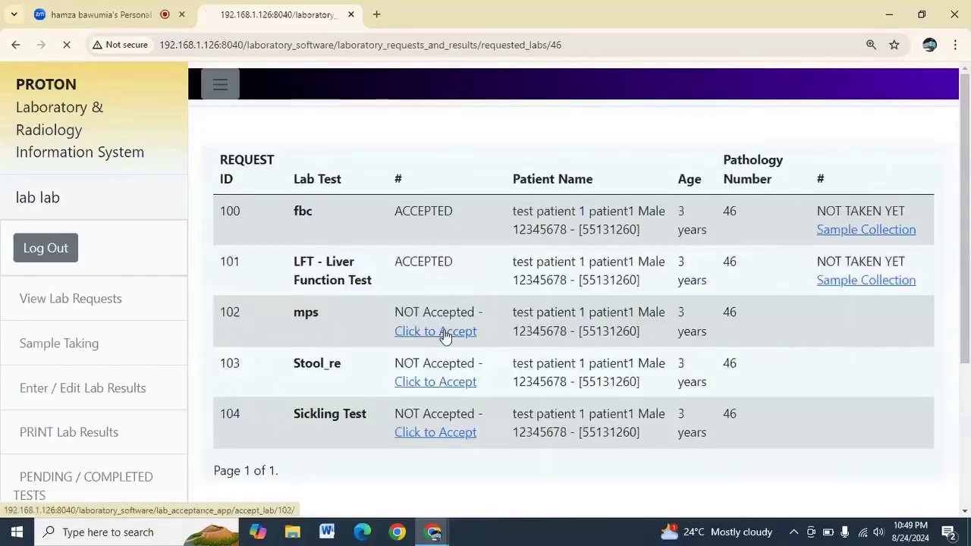
pyautogui.click(445, 387)
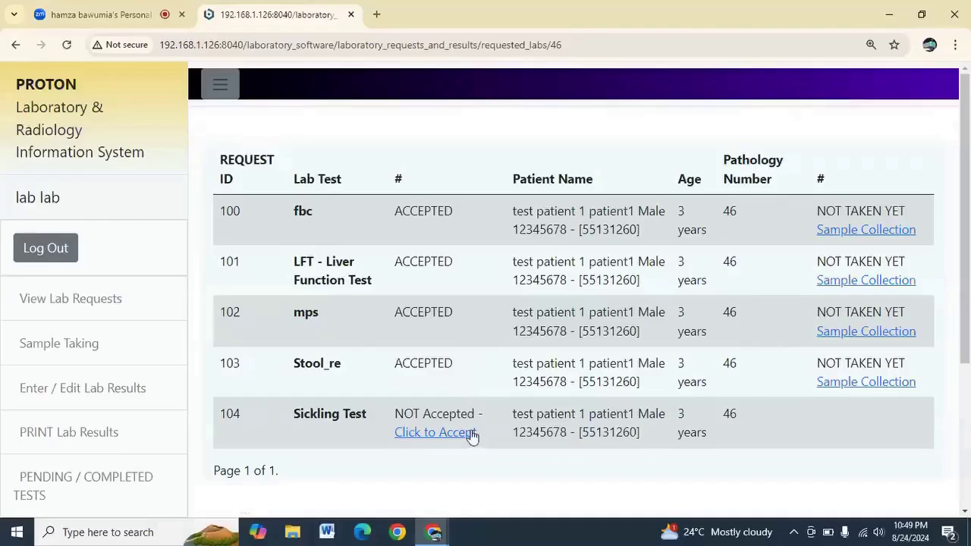
pyautogui.click(455, 427)
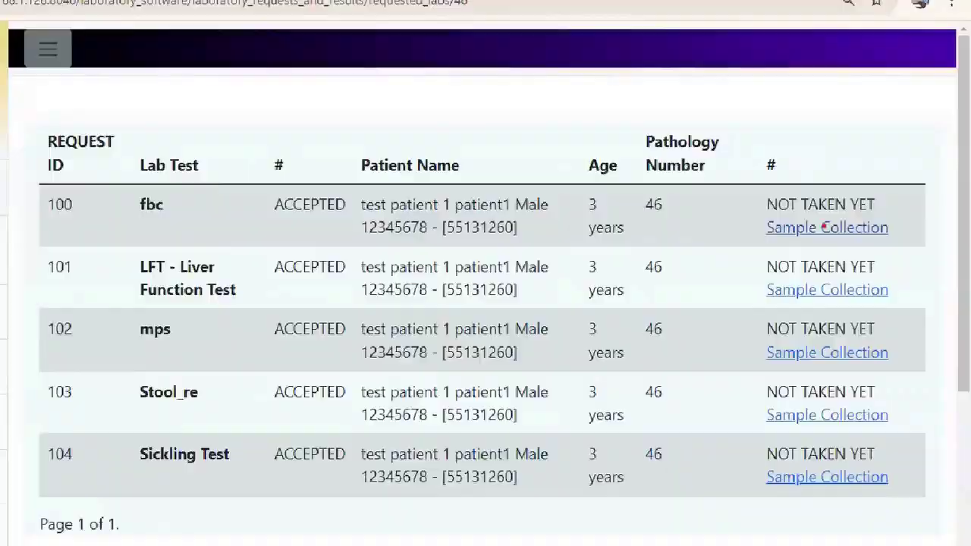
# Start the fbc sample collection with a collection time of 11:53 AM
pyautogui.click(786, 214)
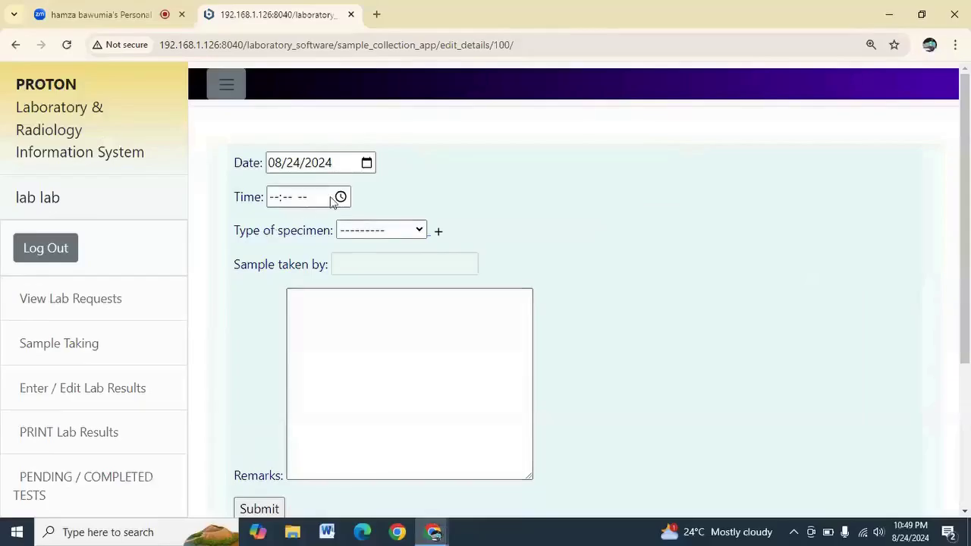
pyautogui.click(331, 197)
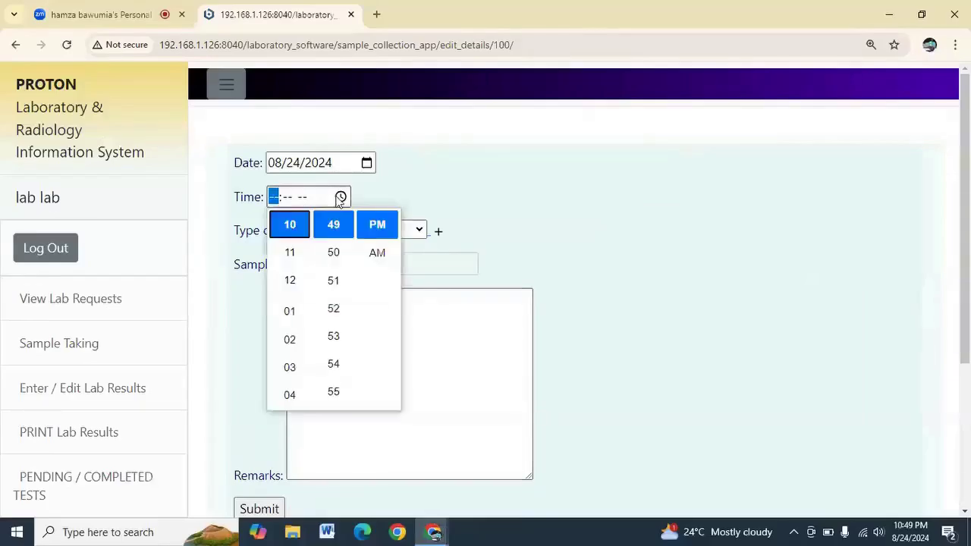
pyautogui.click(334, 334)
pyautogui.click(289, 311)
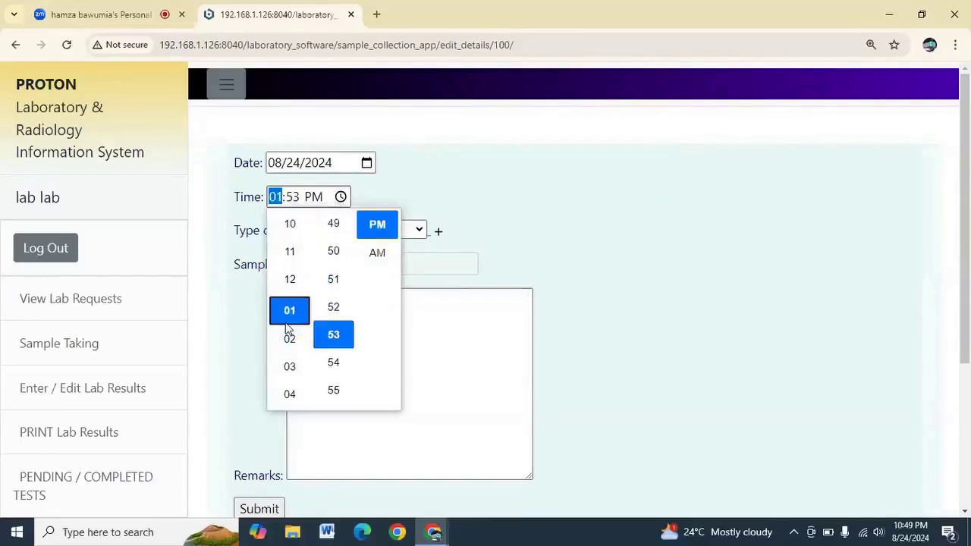
pyautogui.click(377, 253)
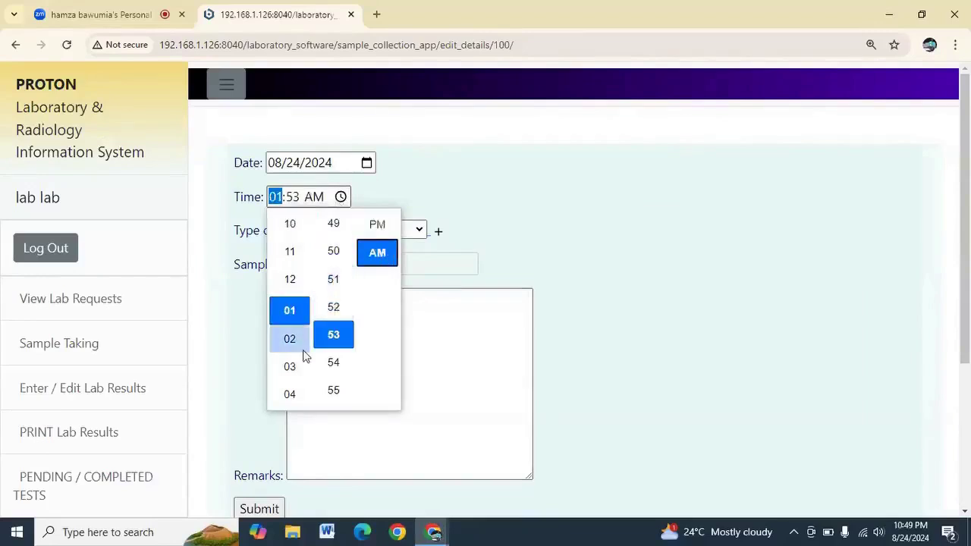
pyautogui.click(292, 253)
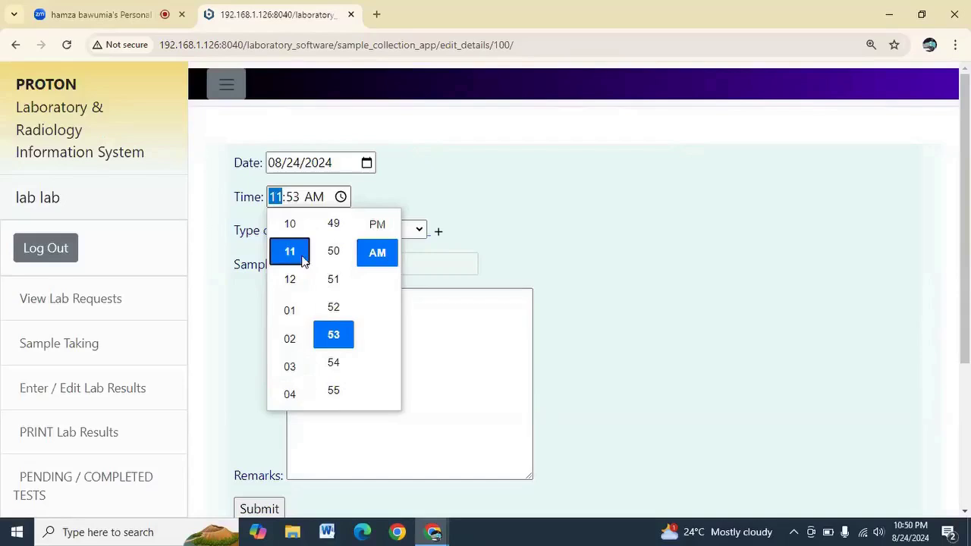
pyautogui.click(455, 265)
pyautogui.click(561, 242)
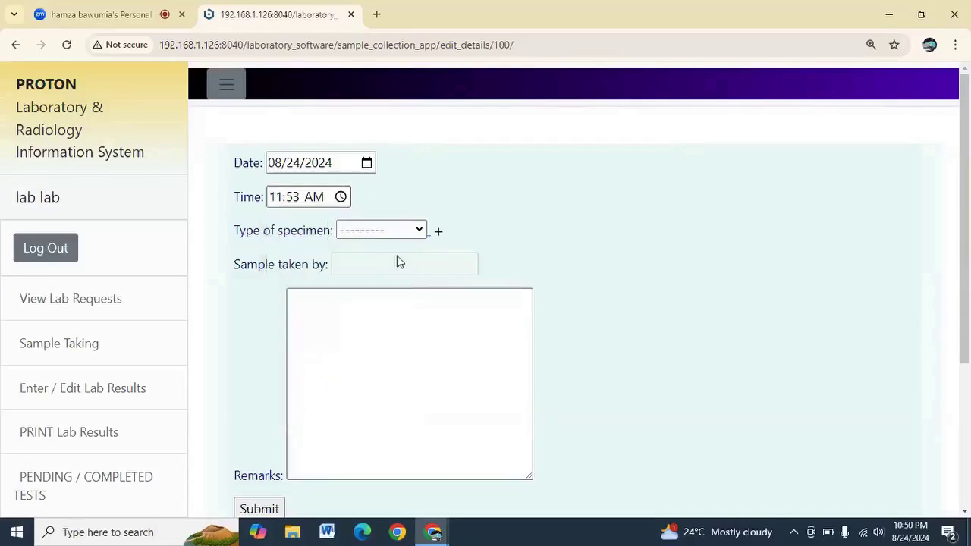
# Set the fbc specimen type to Blood and save the sample collection record
pyautogui.click(406, 238)
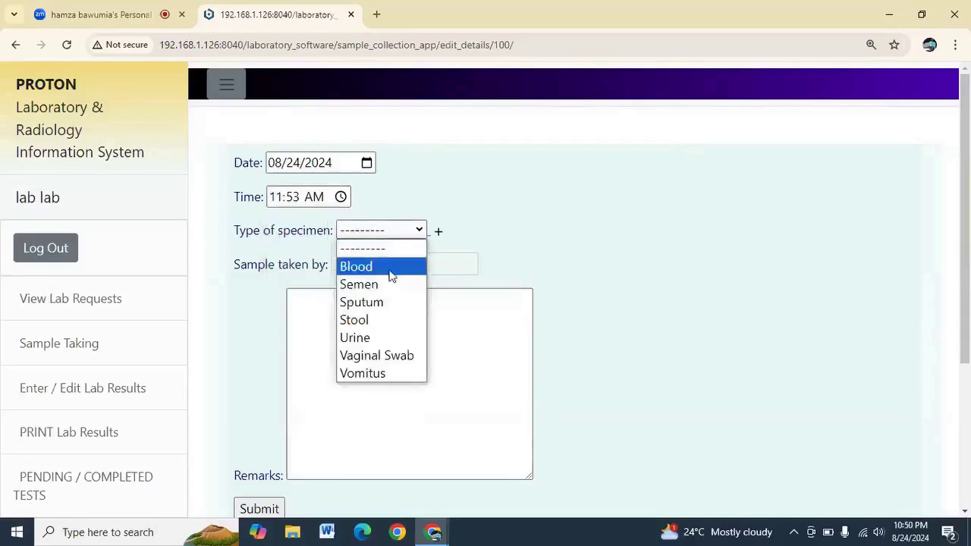
pyautogui.click(390, 267)
pyautogui.click(377, 314)
pyautogui.scroll(-2, 377, 314)
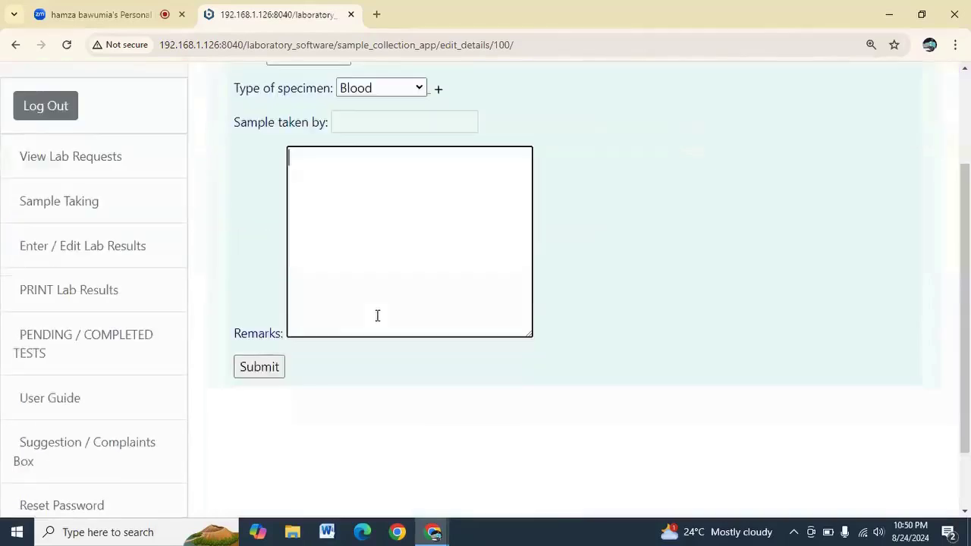
pyautogui.click(262, 369)
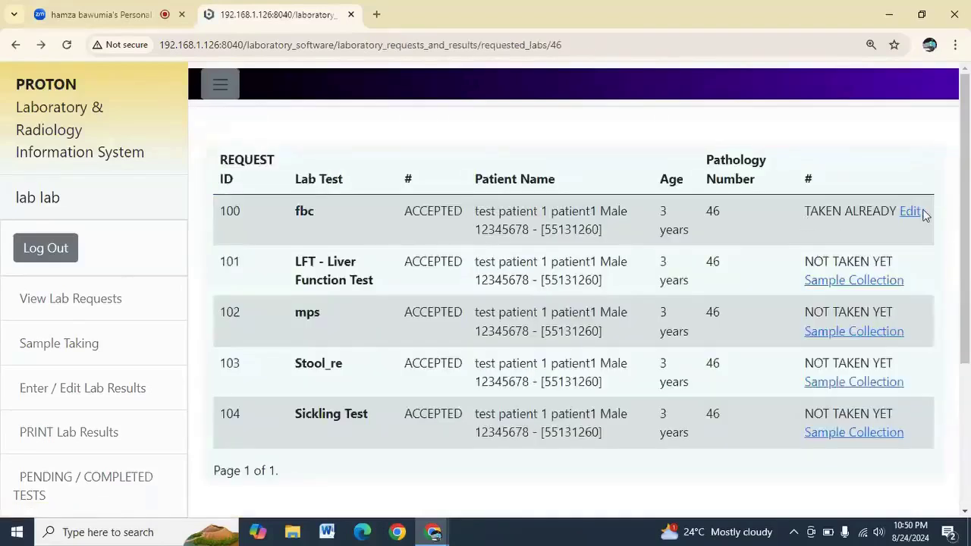
pyautogui.moveTo(802, 216); pyautogui.dragTo(898, 211)
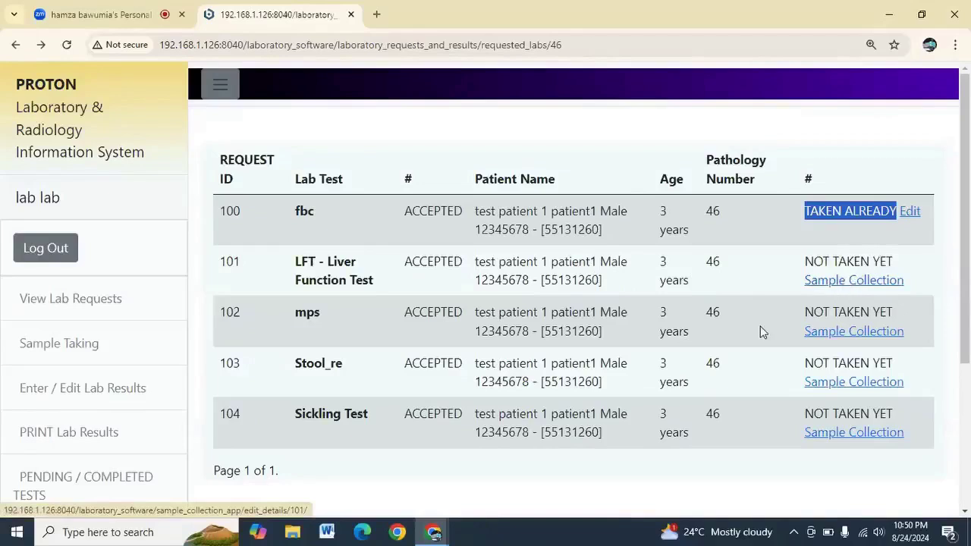
pyautogui.click(831, 285)
# Record the LFT sample as Blood collected at 01:52 PM, then return to the list
pyautogui.click(338, 198)
pyautogui.click(328, 280)
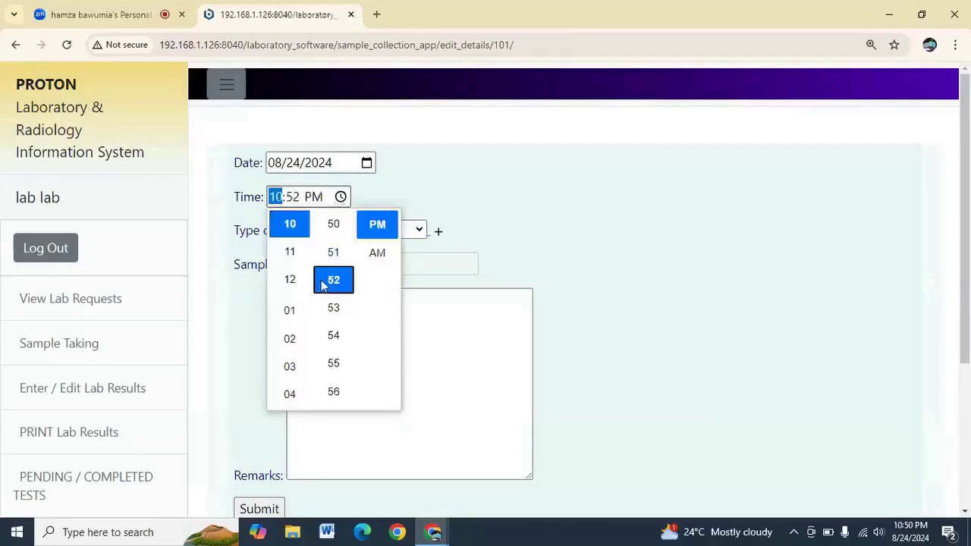
pyautogui.click(289, 310)
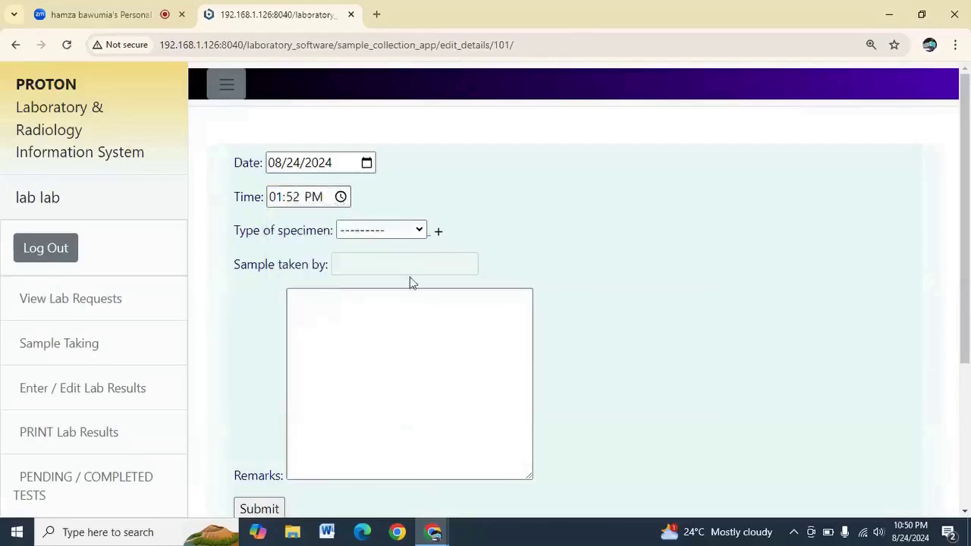
pyautogui.click(395, 232)
pyautogui.click(386, 266)
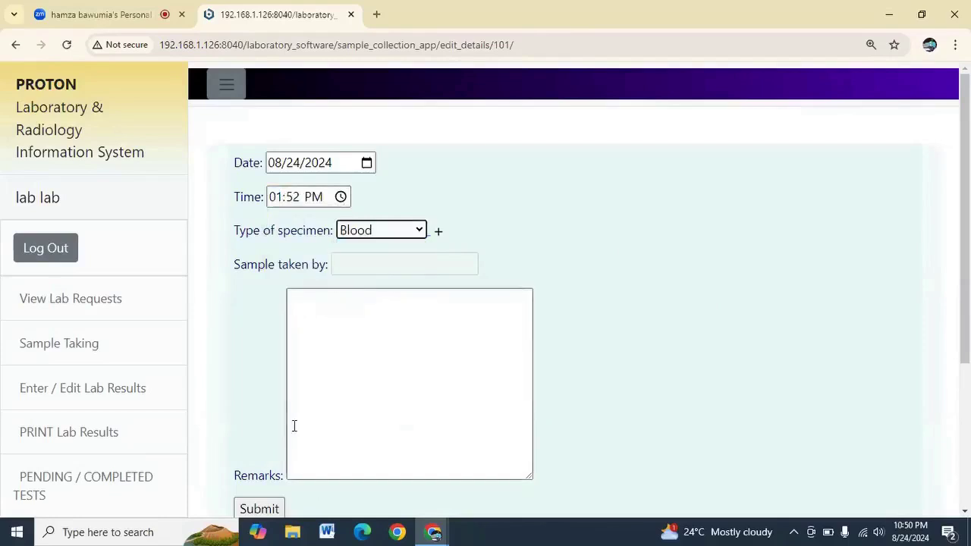
pyautogui.click(262, 509)
pyautogui.click(239, 200)
# Record the mps sample as Urine collected at 01:54 PM, then return to the list
pyautogui.click(839, 336)
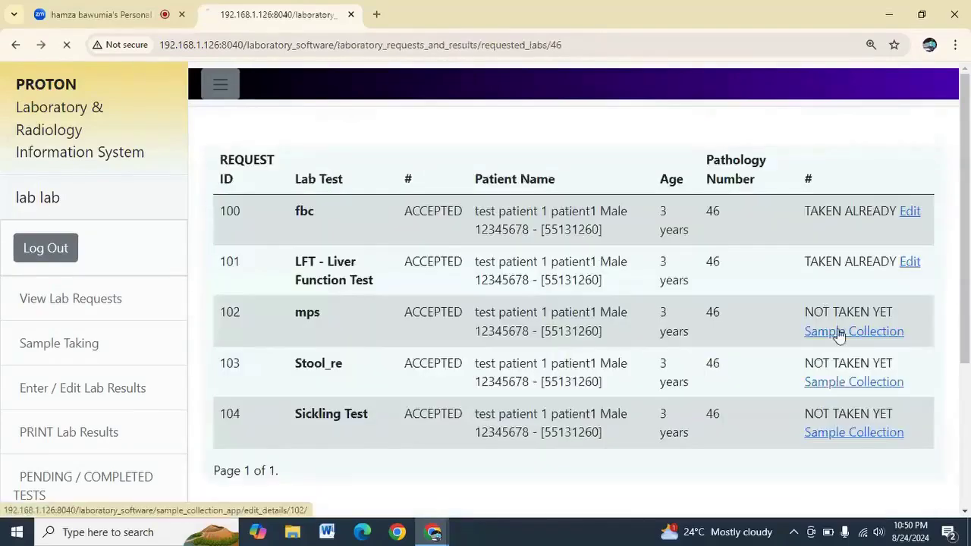
pyautogui.click(340, 198)
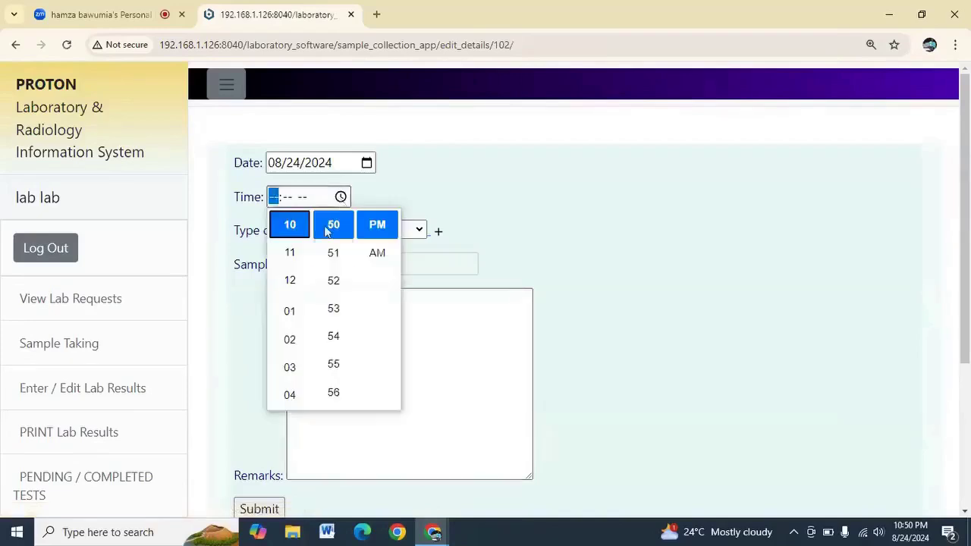
pyautogui.click(291, 312)
pyautogui.click(326, 338)
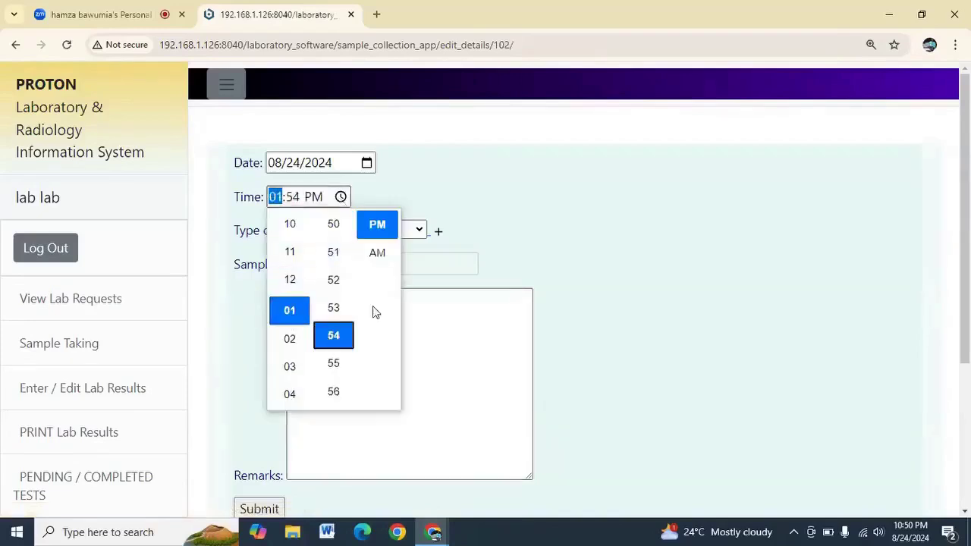
pyautogui.click(385, 251)
pyautogui.click(388, 231)
pyautogui.moveTo(388, 232); pyautogui.dragTo(355, 297)
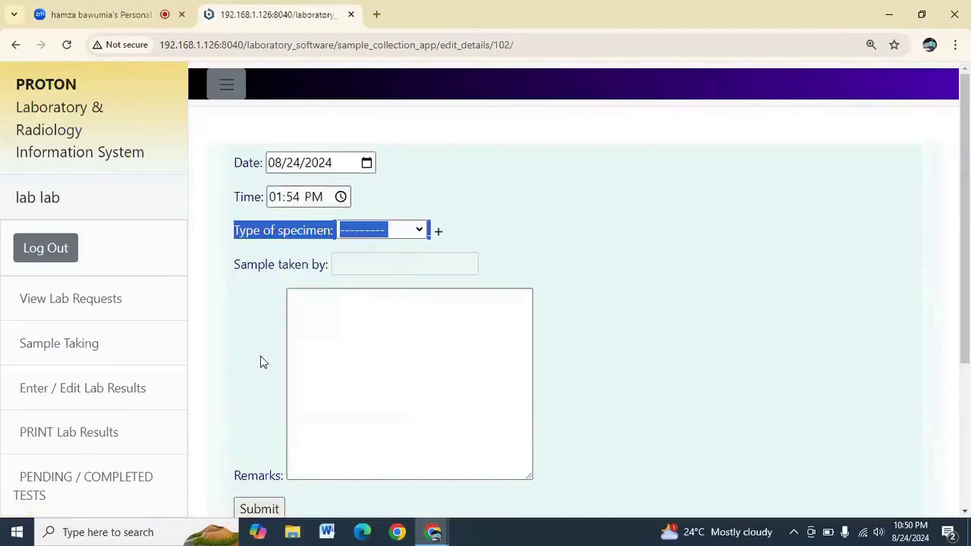
pyautogui.click(378, 232)
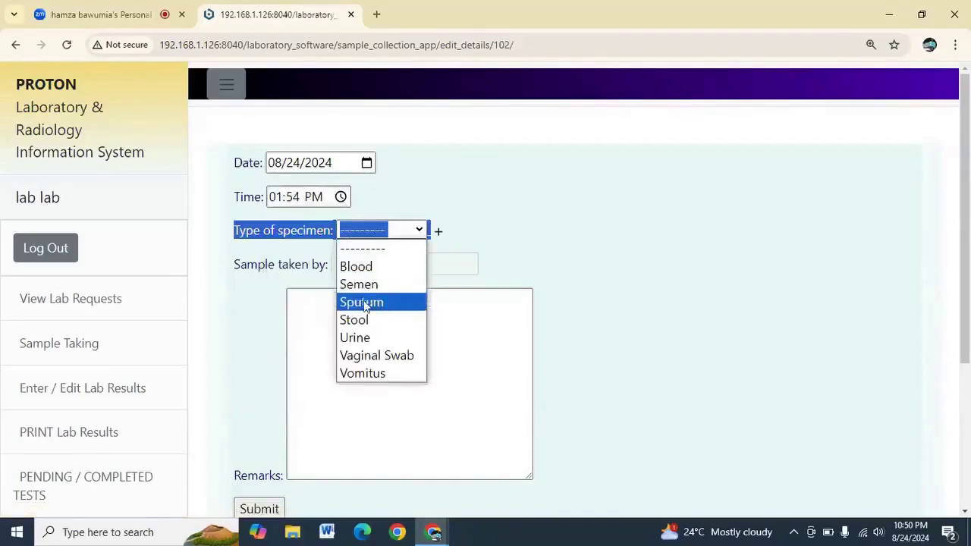
pyautogui.click(362, 338)
pyautogui.click(257, 507)
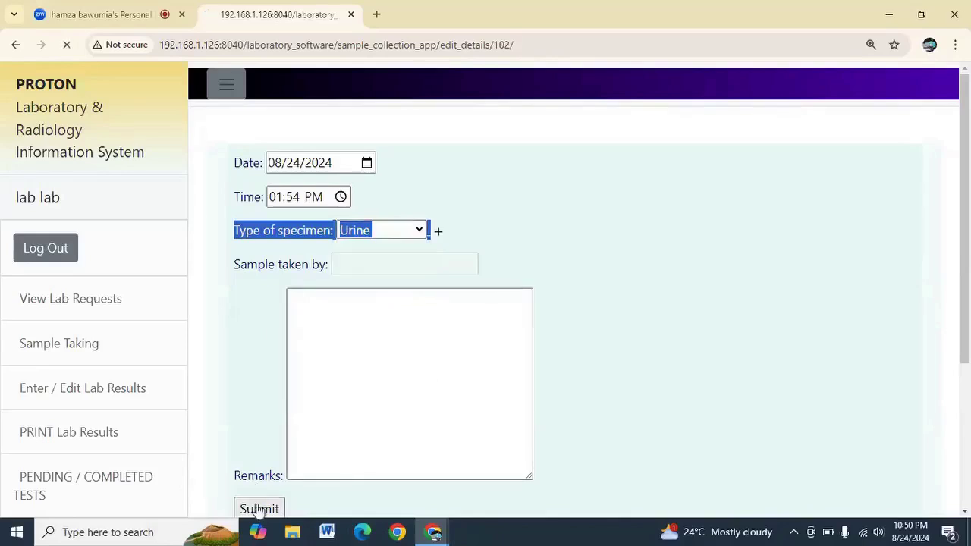
pyautogui.click(231, 201)
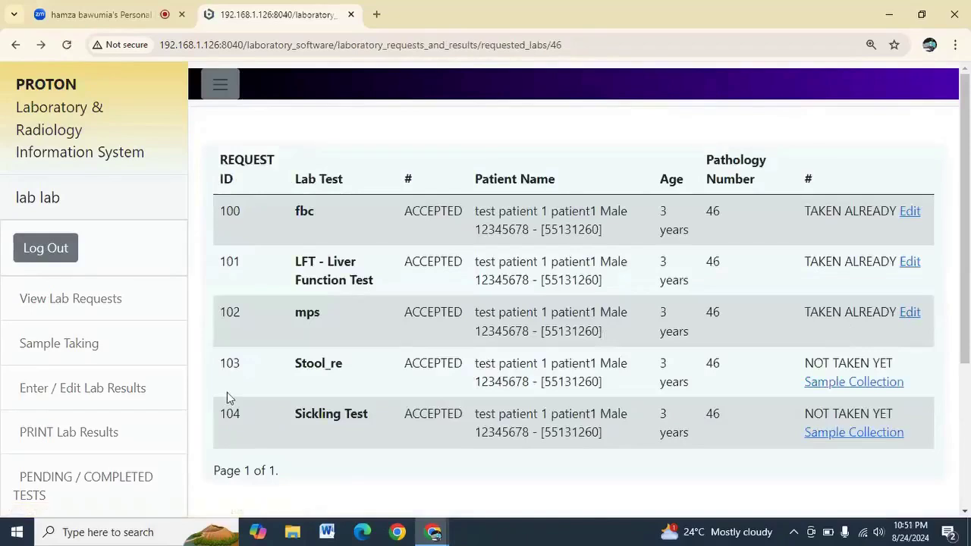
# Record the Stool_re sample as Blood collected at 12:53 PM, then return to the list
pyautogui.click(851, 389)
pyautogui.click(340, 197)
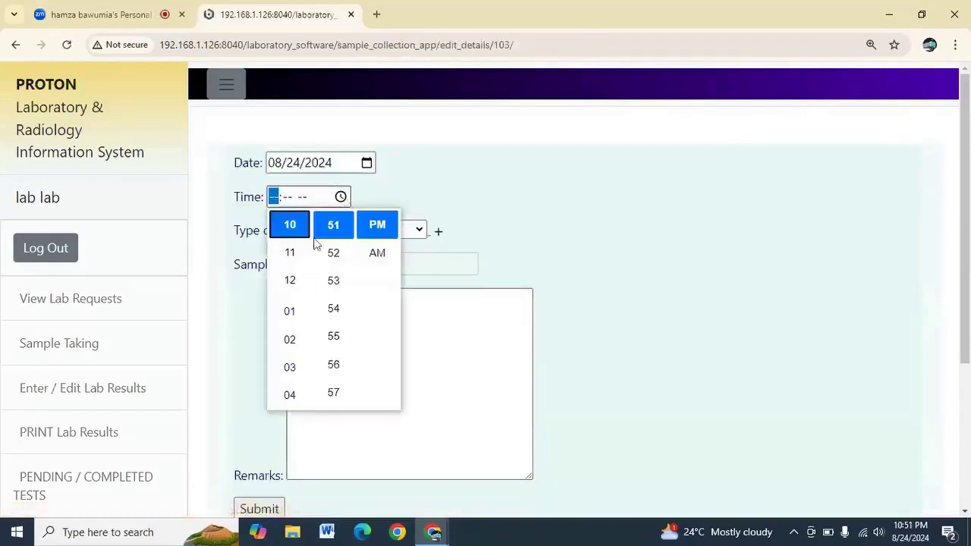
pyautogui.click(290, 281)
pyautogui.click(334, 279)
pyautogui.click(377, 229)
pyautogui.click(539, 201)
pyautogui.click(386, 232)
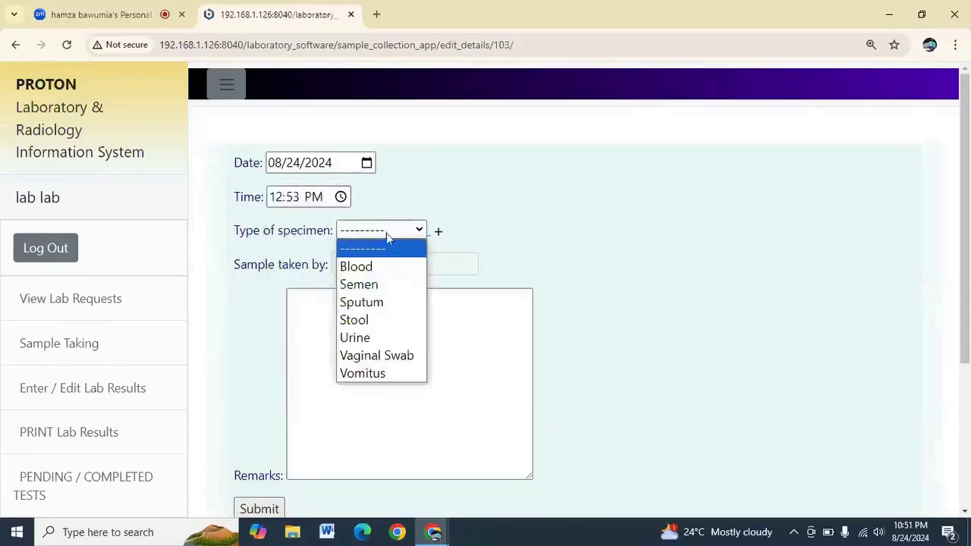
pyautogui.click(373, 268)
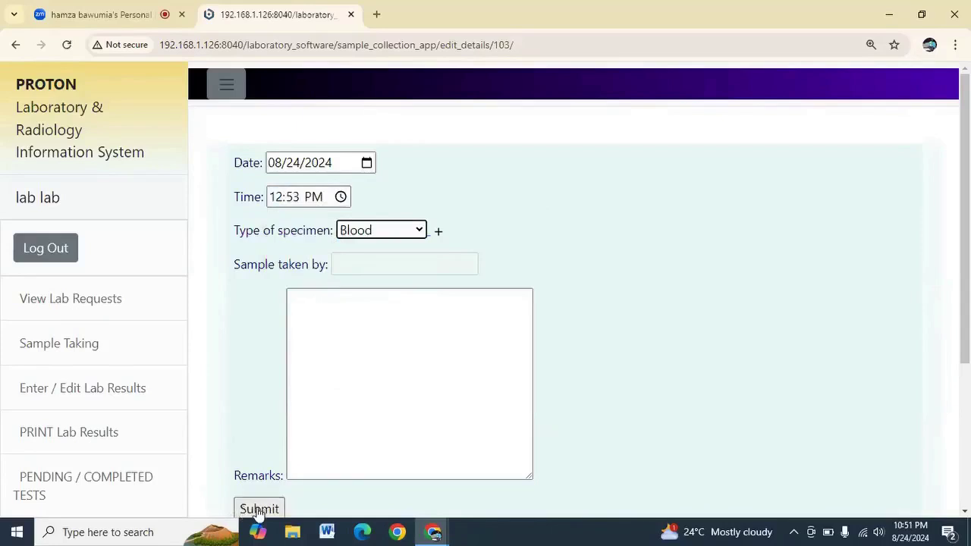
pyautogui.click(257, 509)
pyautogui.click(235, 202)
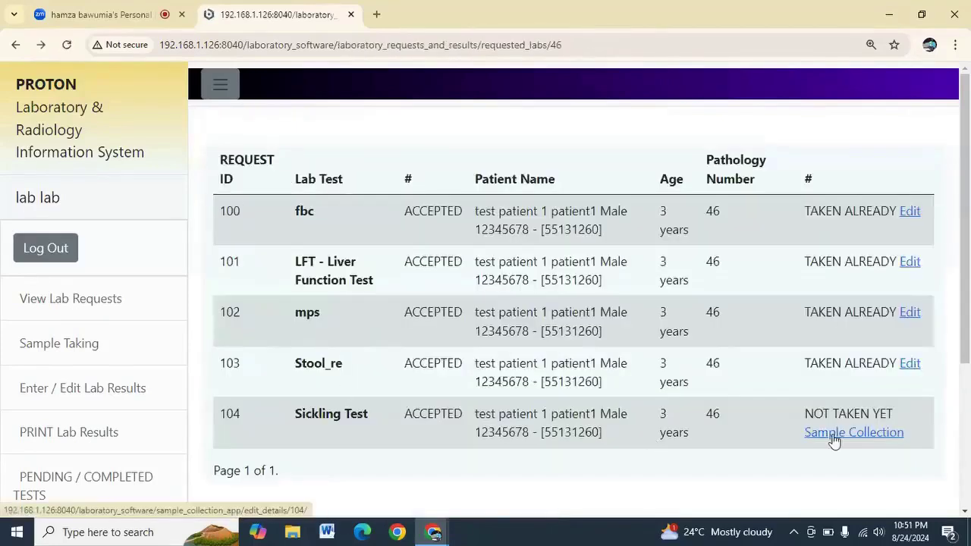
# Record the Sickling Test sample as Blood collected at 01:55 PM, then return to the list
pyautogui.click(834, 438)
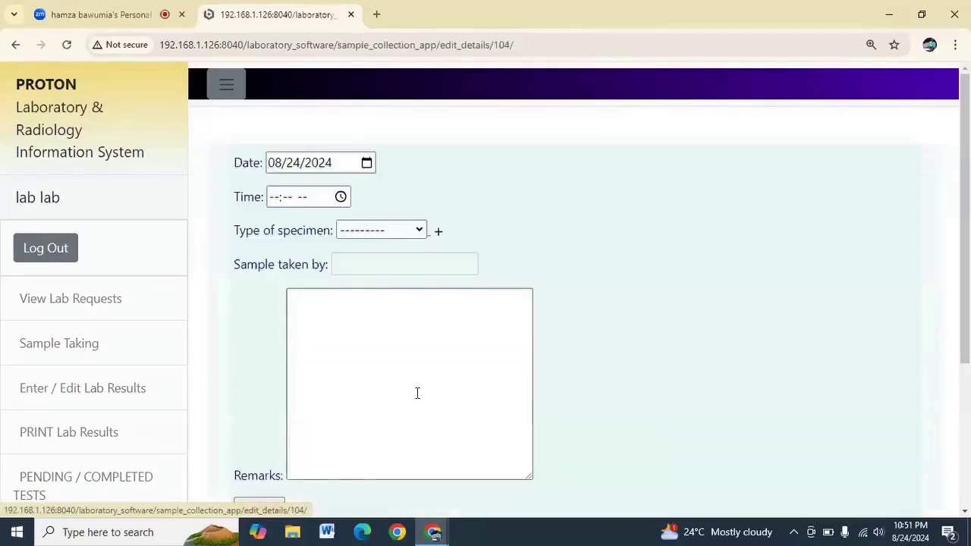
pyautogui.click(311, 198)
pyautogui.click(340, 196)
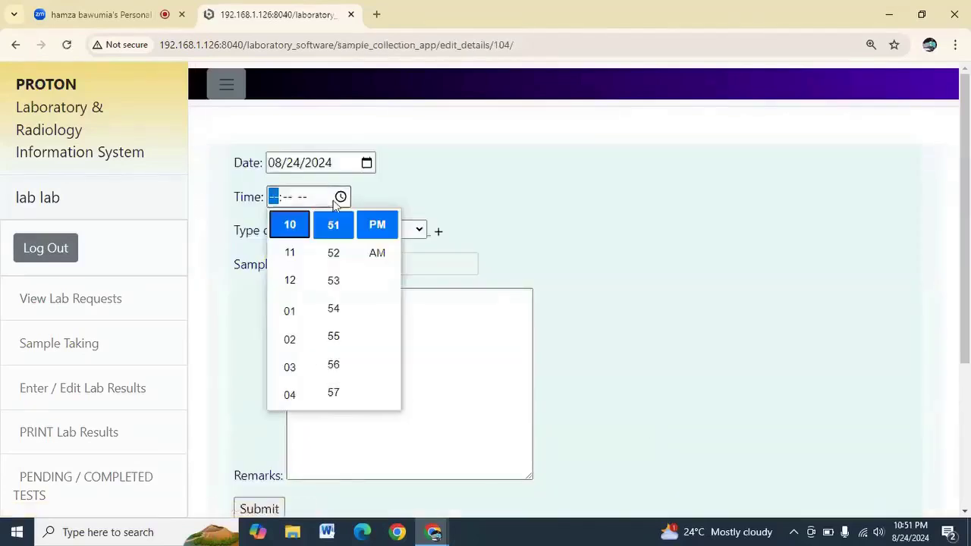
pyautogui.click(321, 289)
pyautogui.click(291, 310)
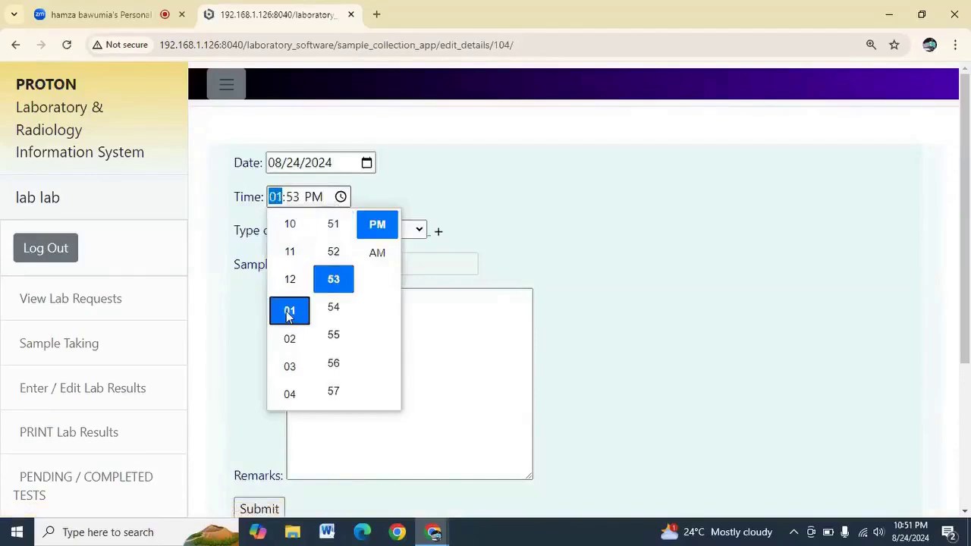
pyautogui.click(342, 339)
pyautogui.click(530, 216)
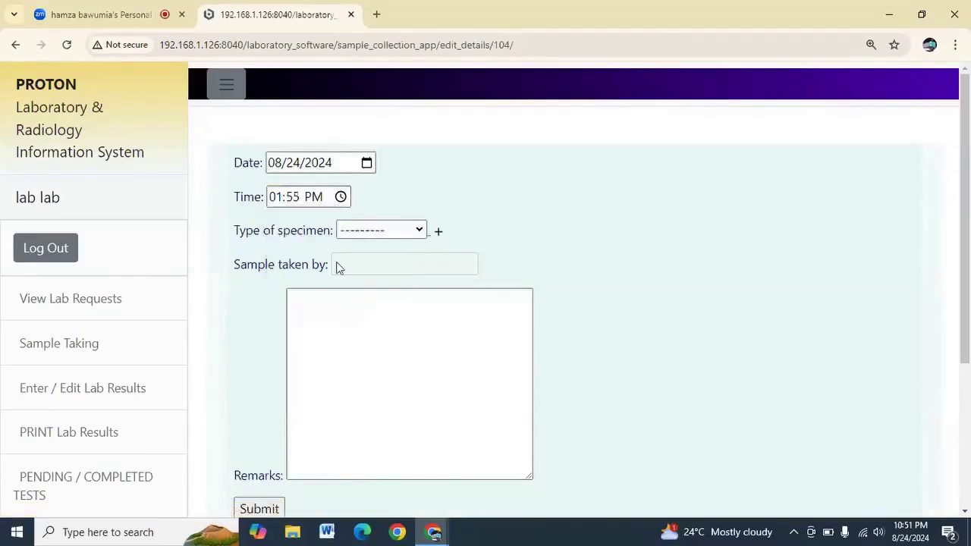
pyautogui.click(356, 232)
pyautogui.click(359, 265)
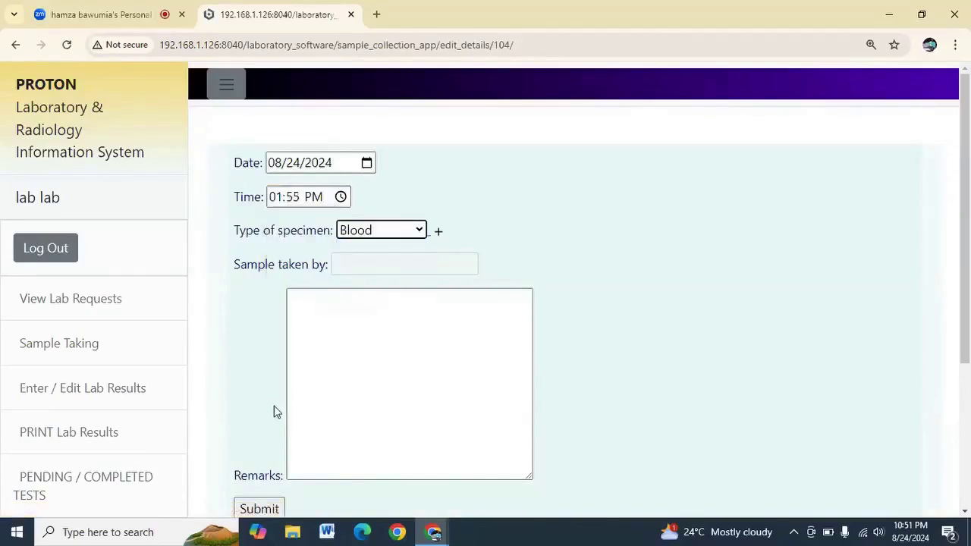
pyautogui.scroll(-3, 277, 411)
pyautogui.click(258, 295)
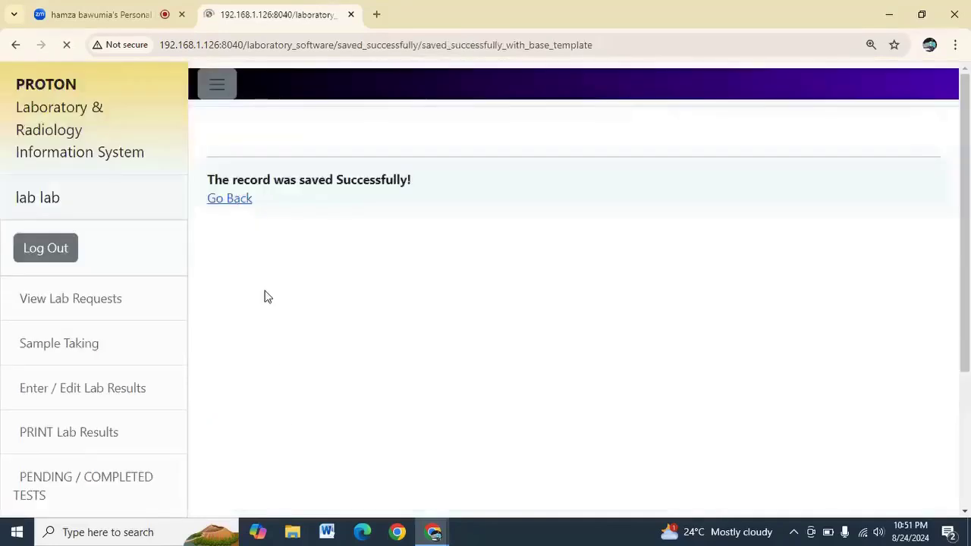
pyautogui.click(241, 201)
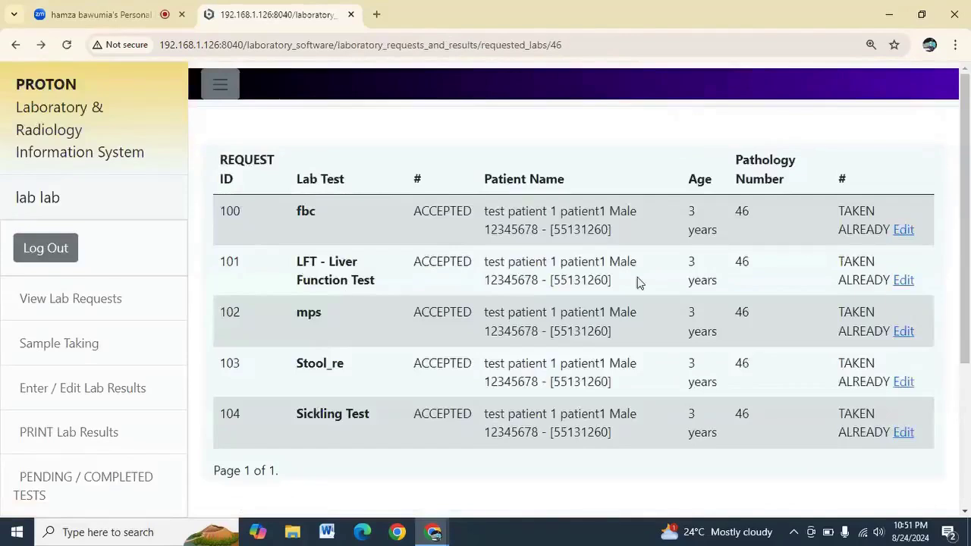
# Open the fbc request's saved sample record to review its Blood entry from 08/24/2024 at 11:53 AM
pyautogui.click(904, 230)
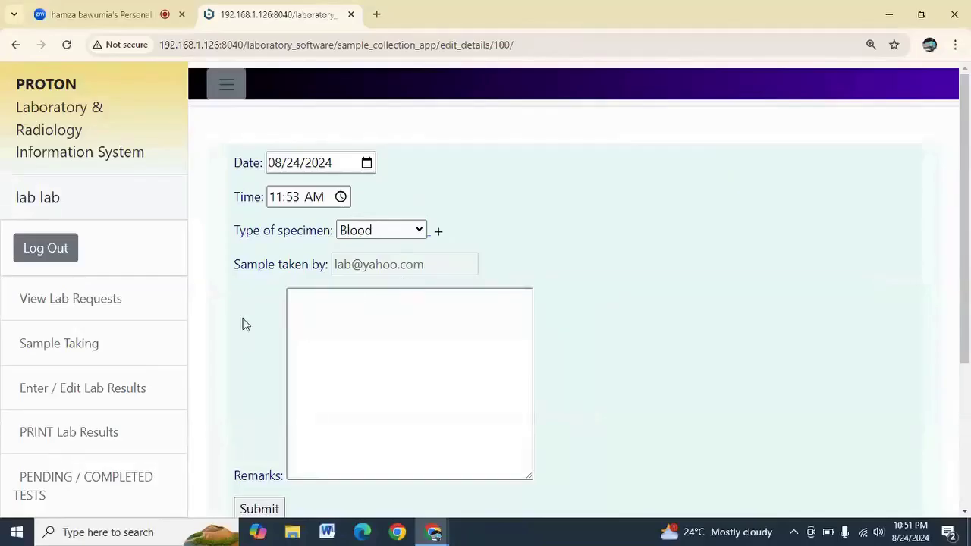
pyautogui.scroll(-2, 243, 324)
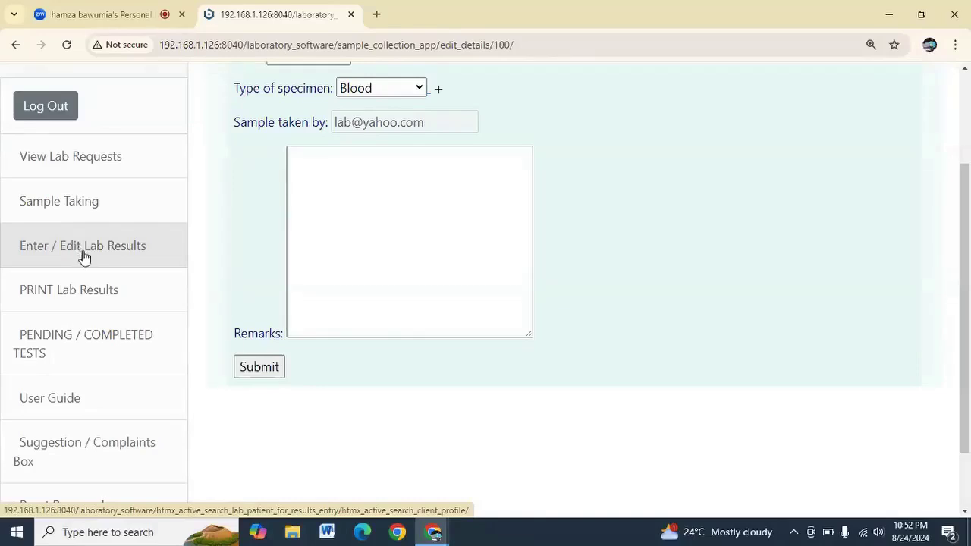
# Go from Enter / Edit Lab Results through test patient 1's attendance to the empty FBC results form
pyautogui.click(88, 243)
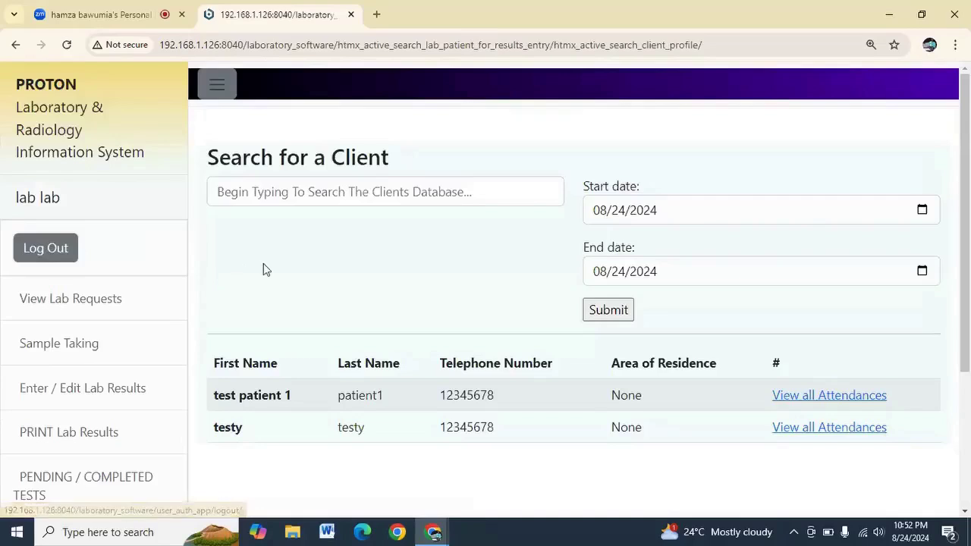
pyautogui.scroll(-2, 263, 263)
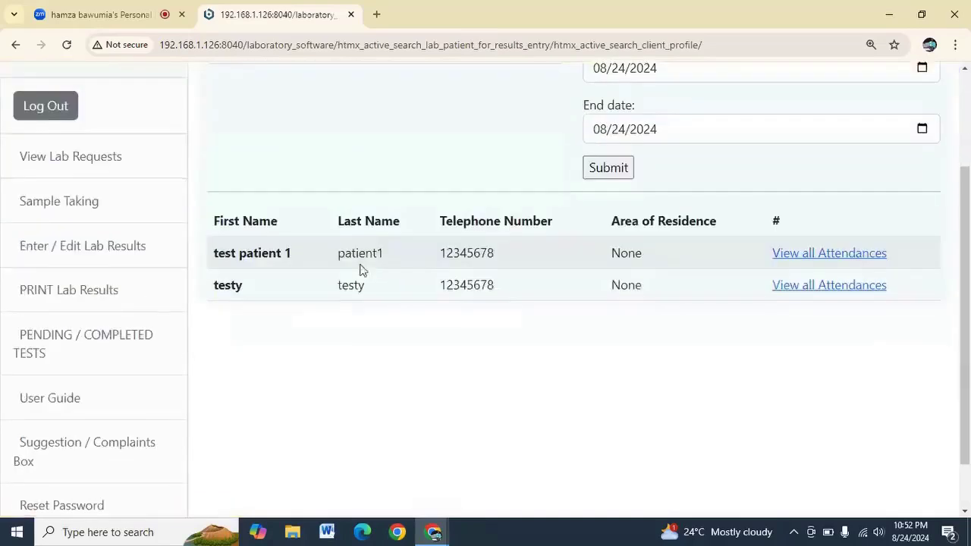
pyautogui.click(818, 257)
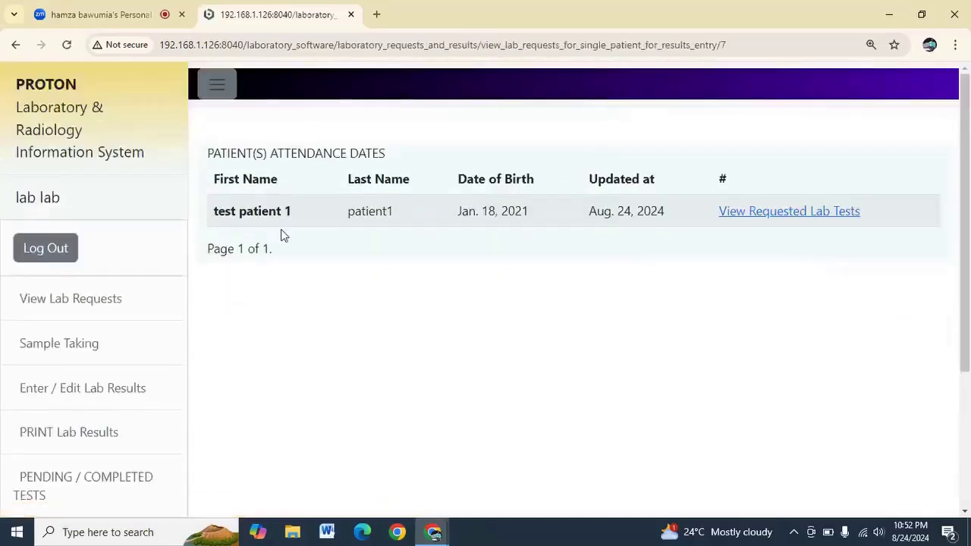
pyautogui.click(771, 218)
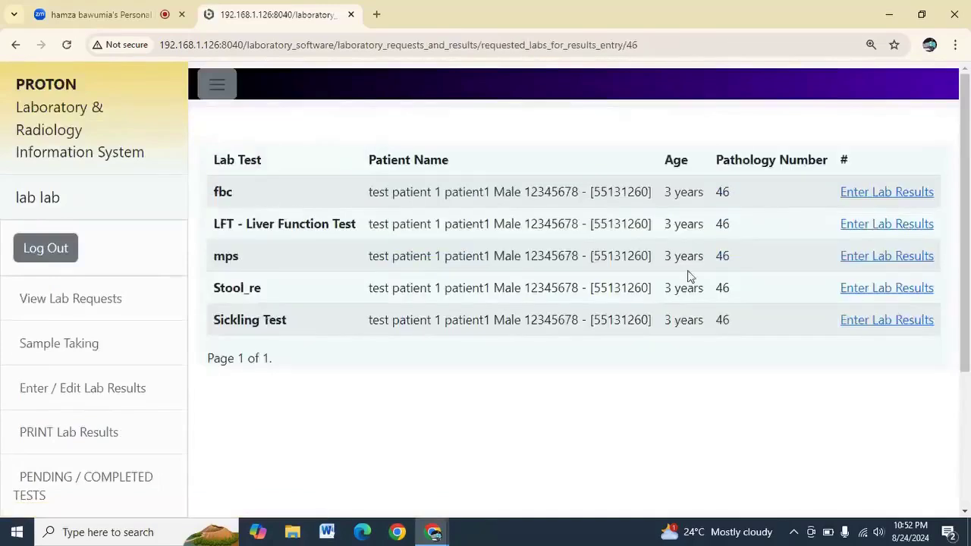
pyautogui.click(884, 193)
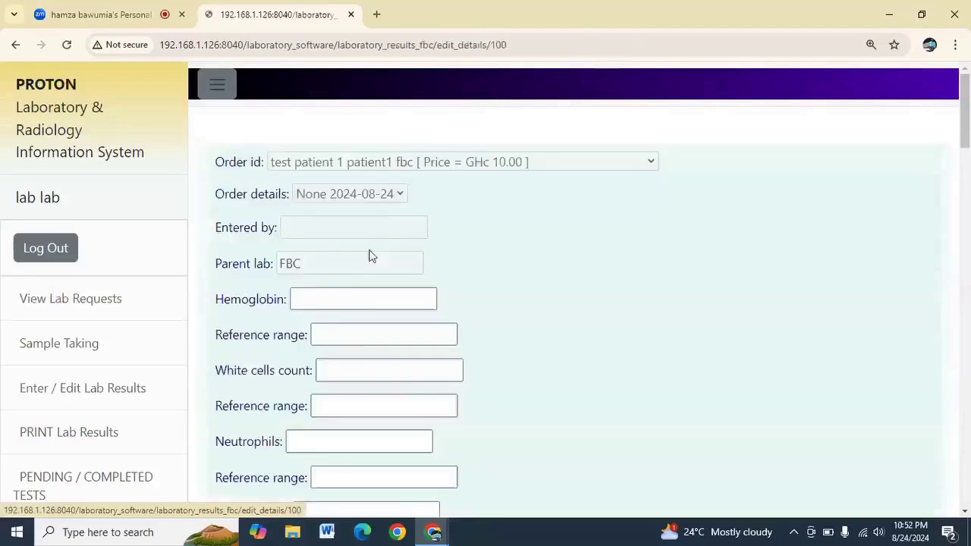
# Enter Hemoglobin 12 on the FBC form and submit the results
pyautogui.click(333, 298)
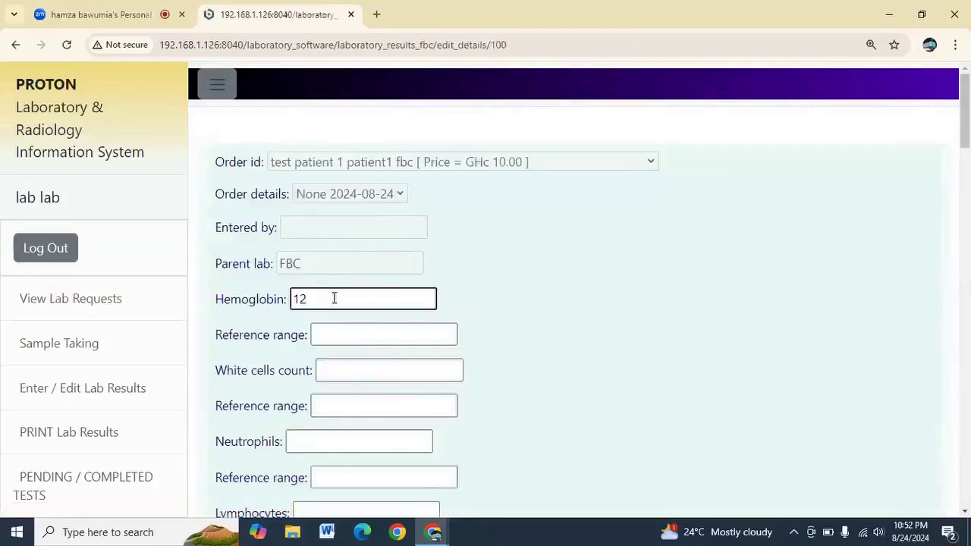
pyautogui.scroll(-15, 334, 298)
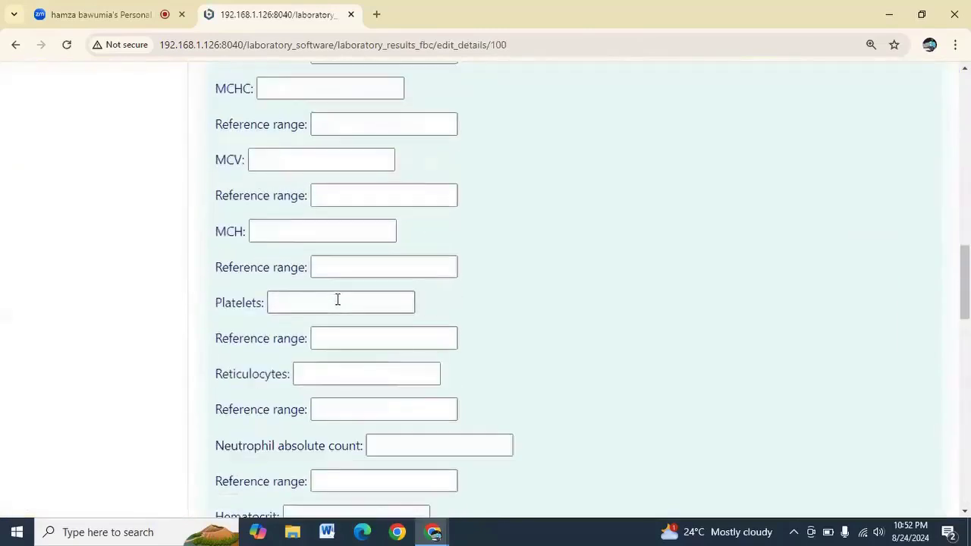
pyautogui.scroll(12, 333, 298)
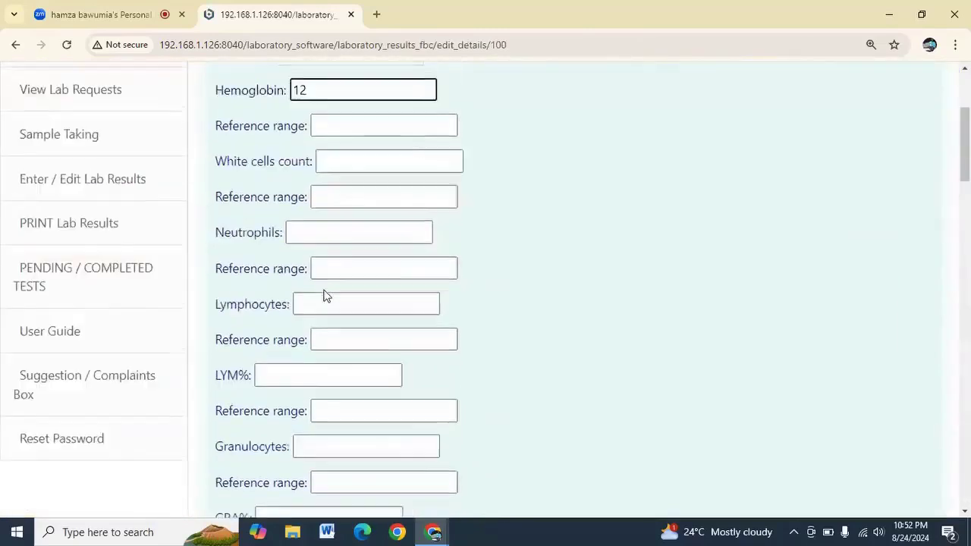
pyautogui.scroll(3, 324, 296)
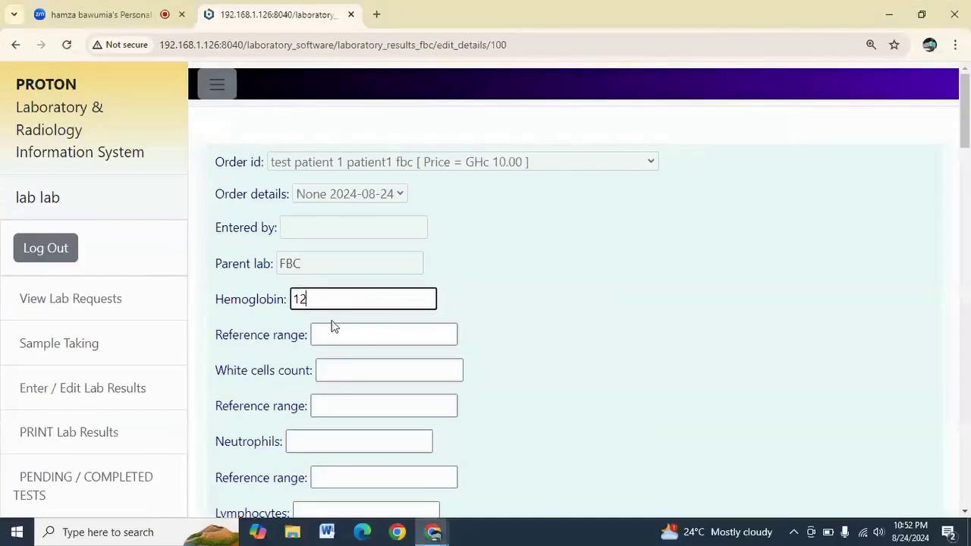
pyautogui.scroll(-3, 334, 332)
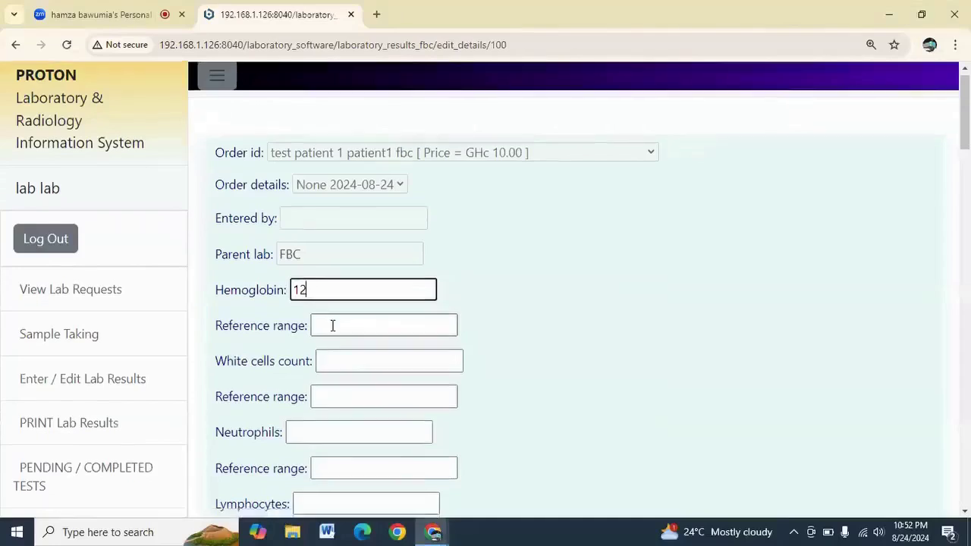
pyautogui.scroll(-12, 328, 339)
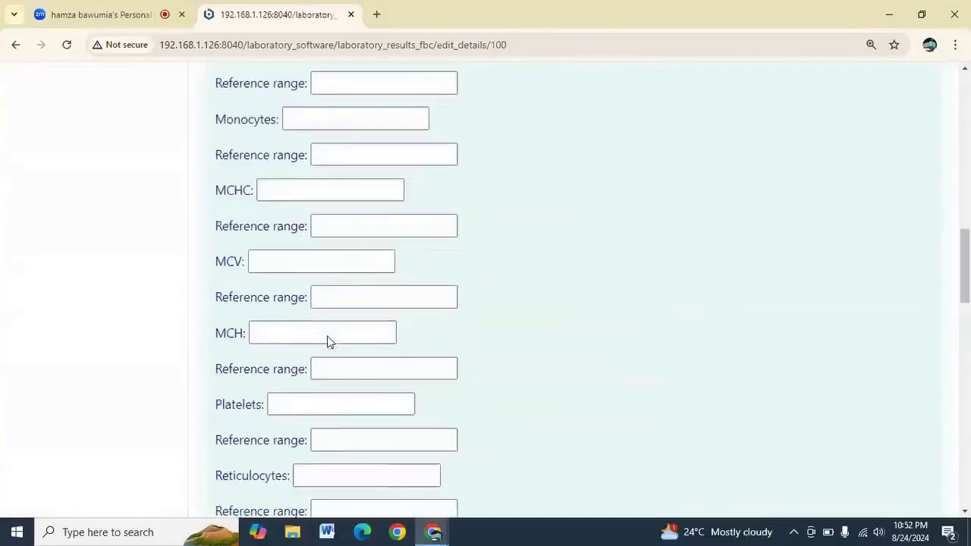
pyautogui.scroll(-10, 327, 342)
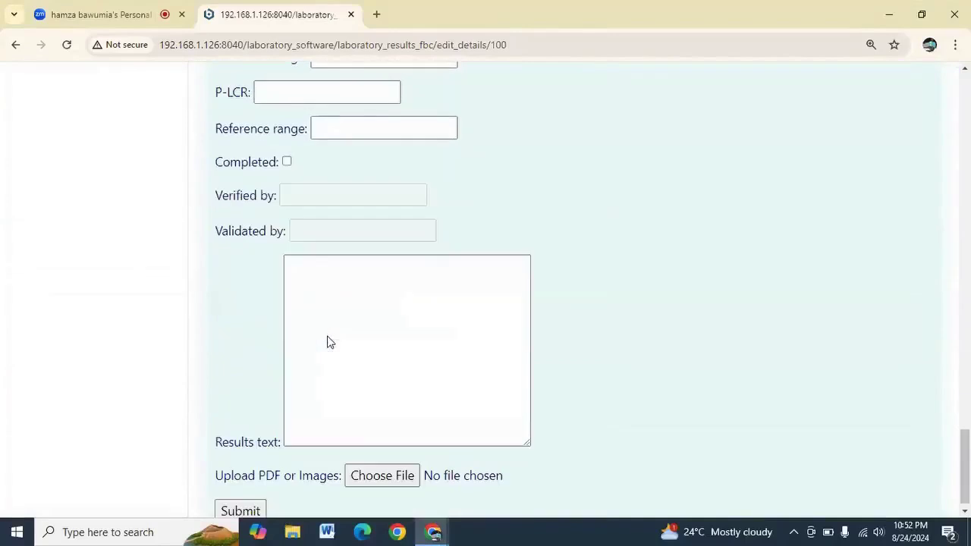
pyautogui.click(241, 499)
# Reopen the fbc results form, mark it Completed and save
pyautogui.scroll(3, 442, 376)
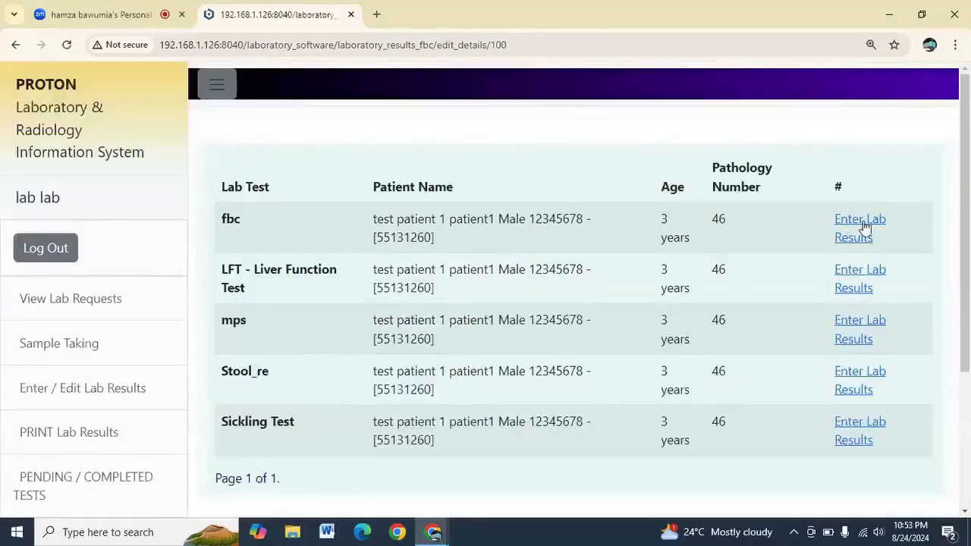
pyautogui.click(864, 226)
pyautogui.scroll(-3, 310, 255)
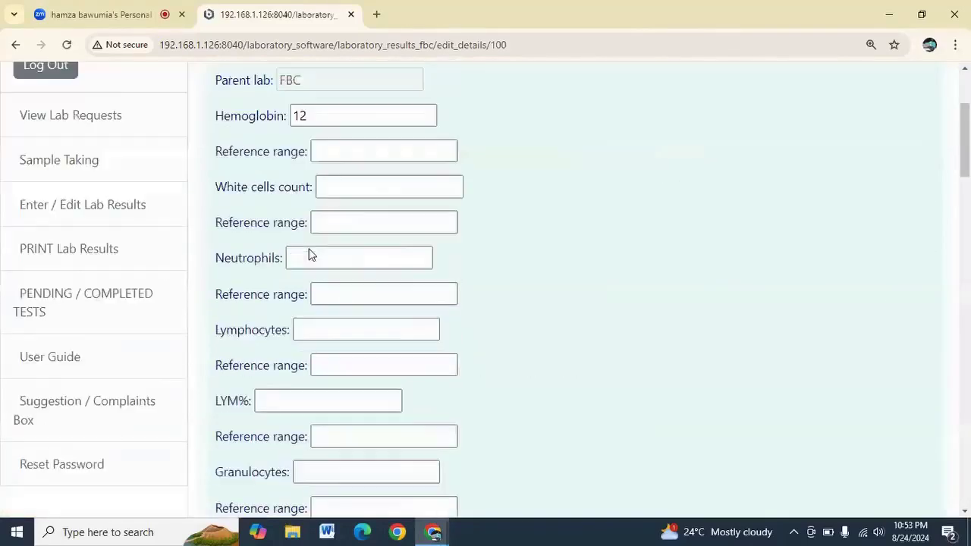
pyautogui.scroll(-20, 310, 255)
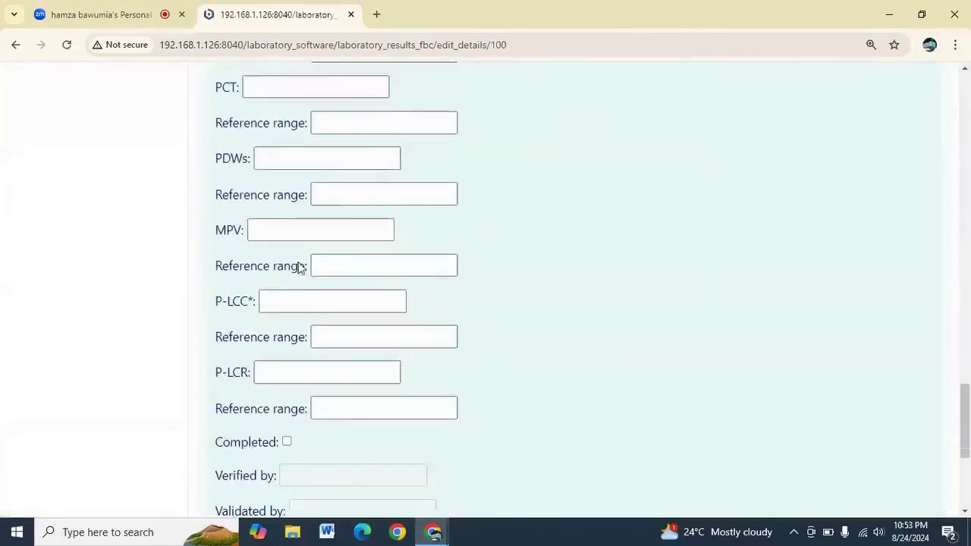
pyautogui.scroll(-5, 299, 267)
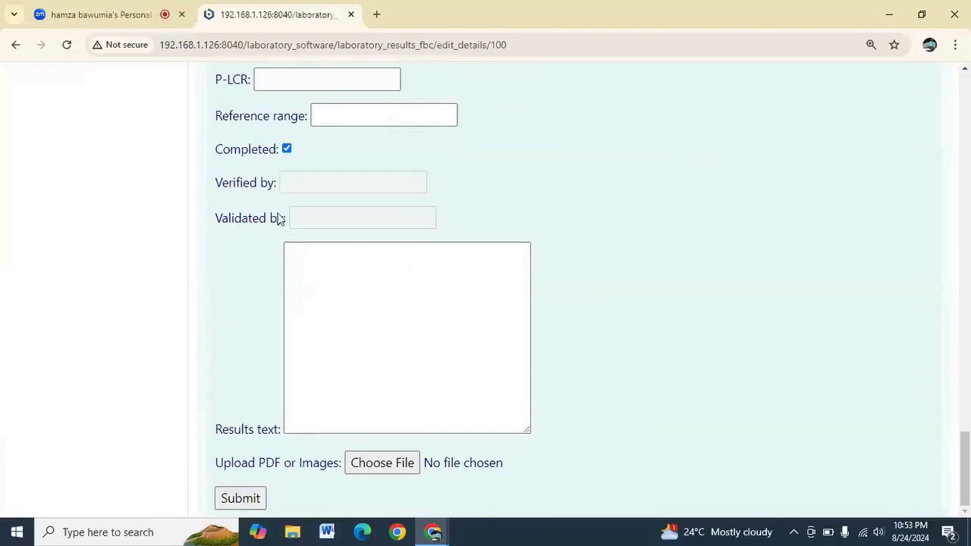
pyautogui.scroll(2, 252, 184)
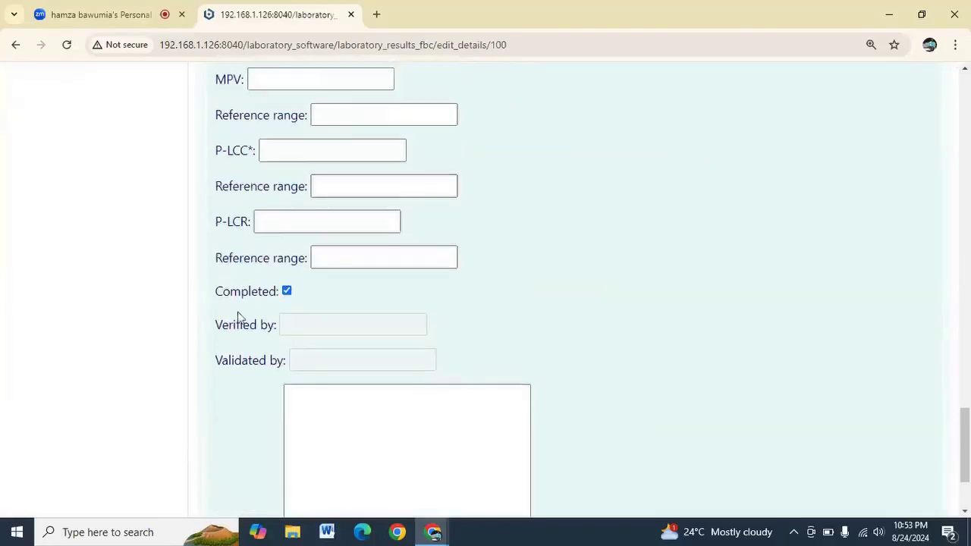
pyautogui.scroll(-2, 237, 319)
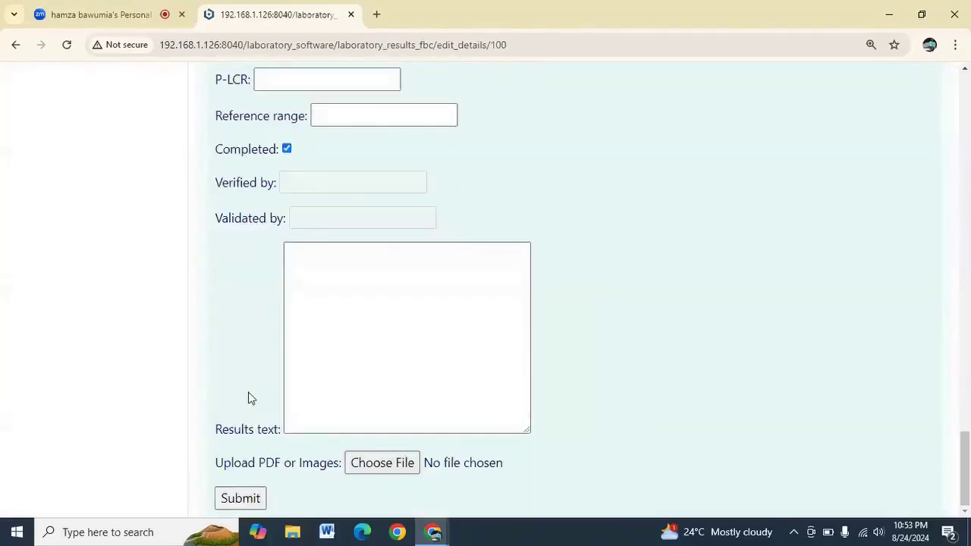
pyautogui.click(241, 495)
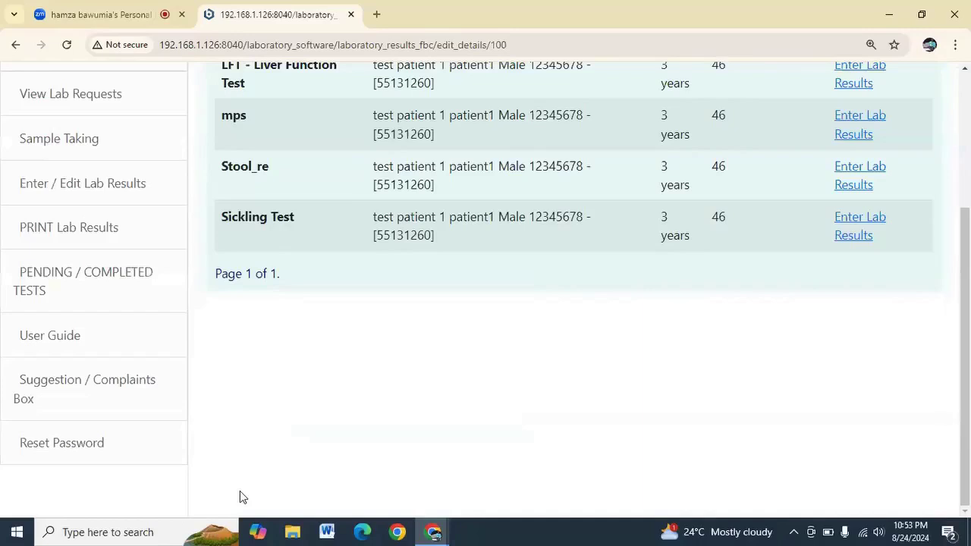
# In PRINT Lab Results, search clients by name with the start date set to 08/23/2024
pyautogui.scroll(2, 410, 388)
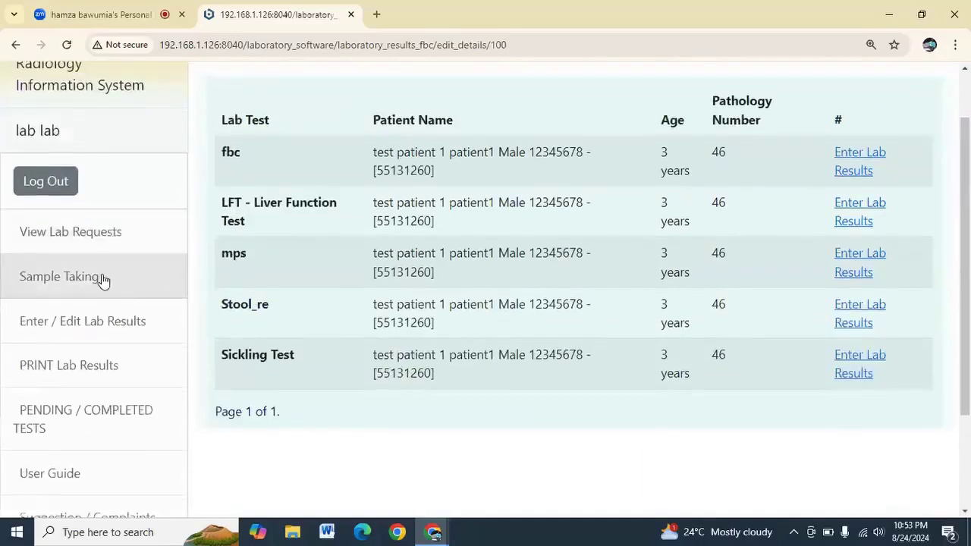
pyautogui.scroll(-2, 102, 279)
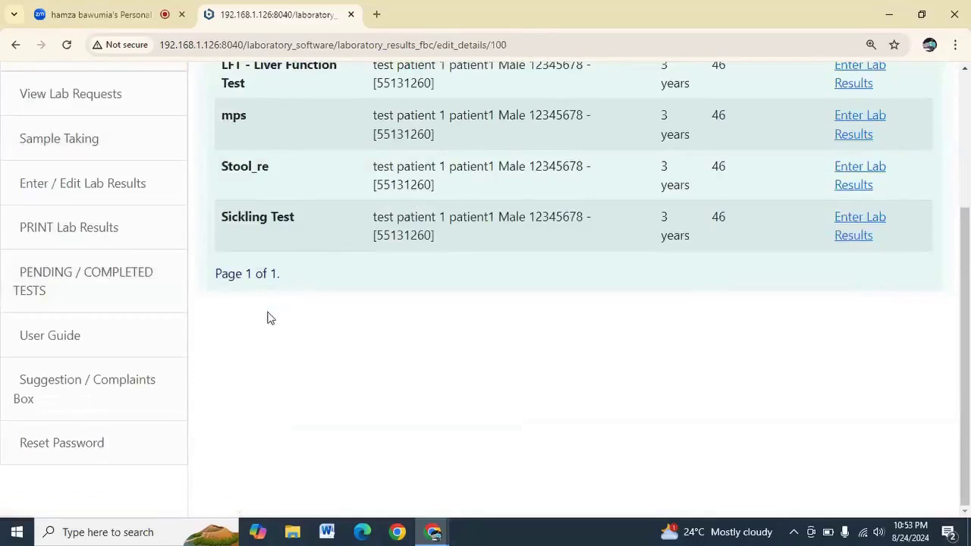
pyautogui.click(103, 230)
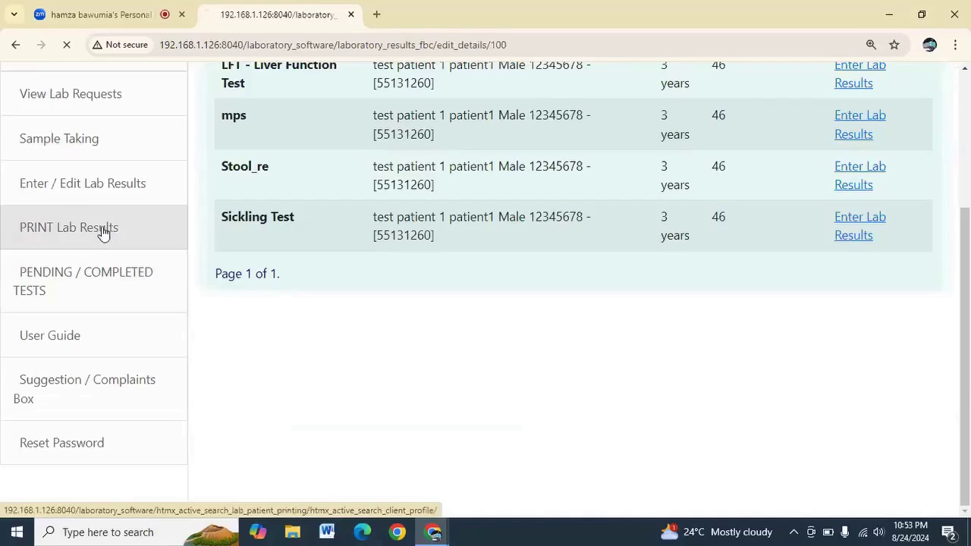
pyautogui.click(313, 195)
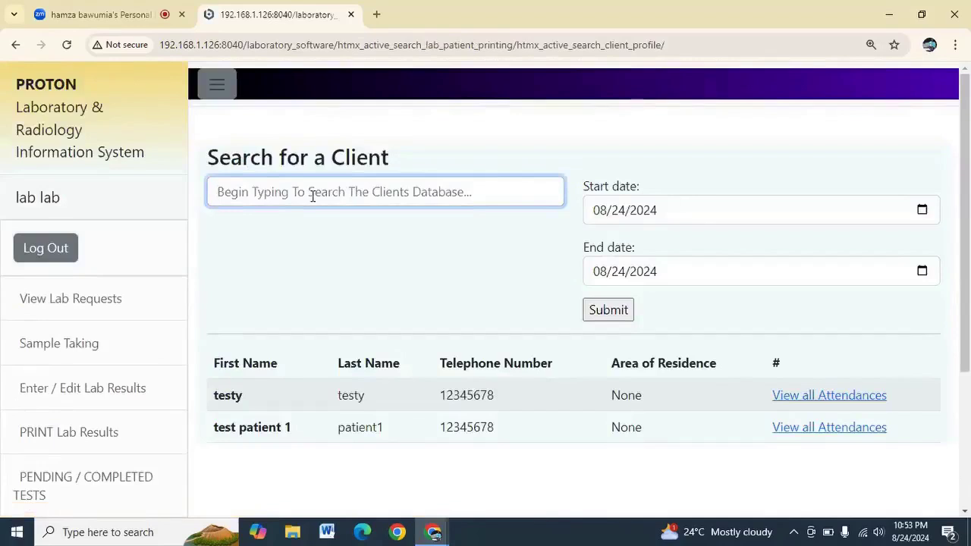
pyautogui.write('testr')
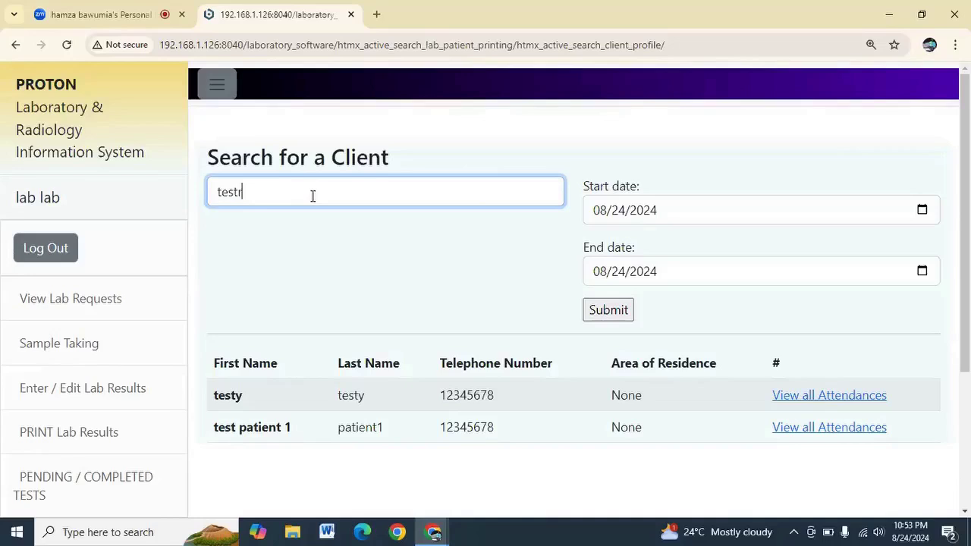
pyautogui.press('BackSpace')
pyautogui.write('y')
pyautogui.scroll(-1, 331, 280)
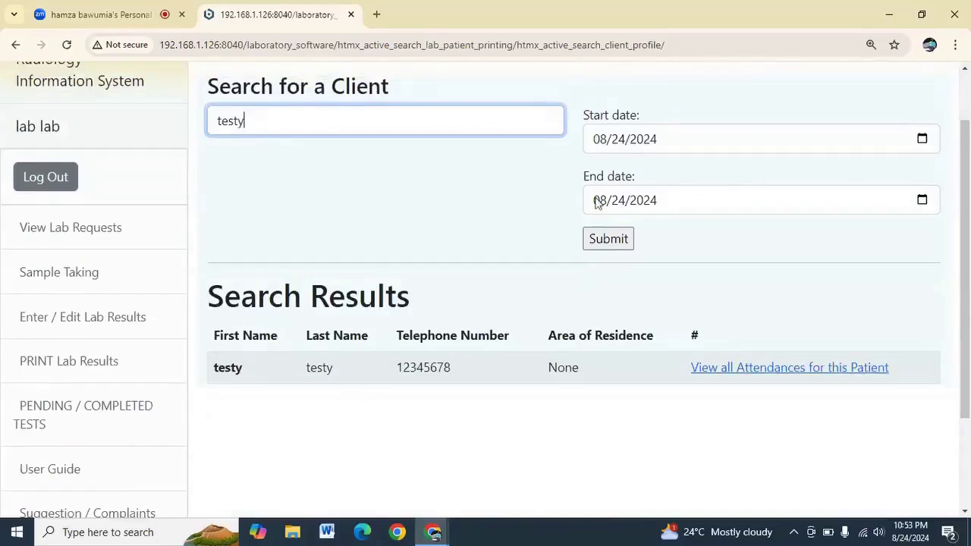
pyautogui.click(922, 141)
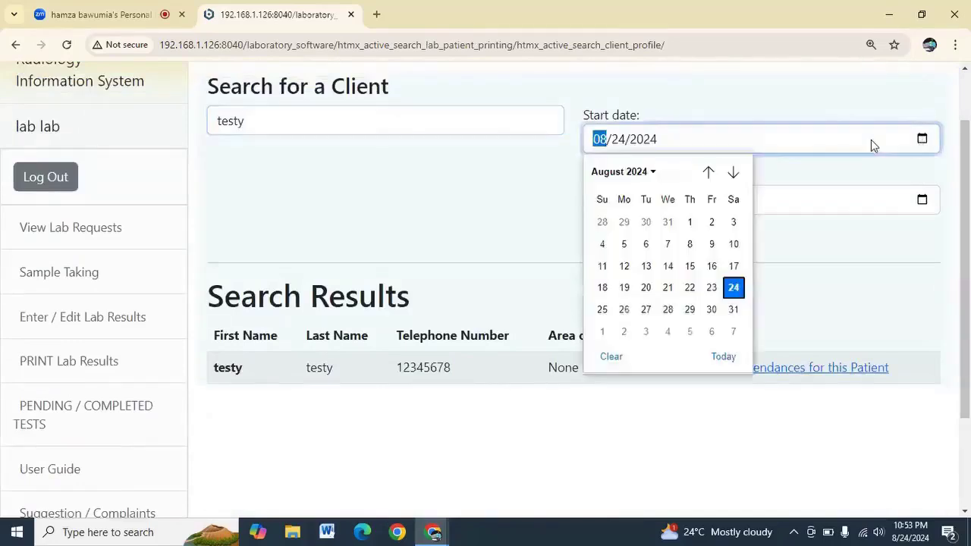
pyautogui.click(819, 176)
pyautogui.click(620, 239)
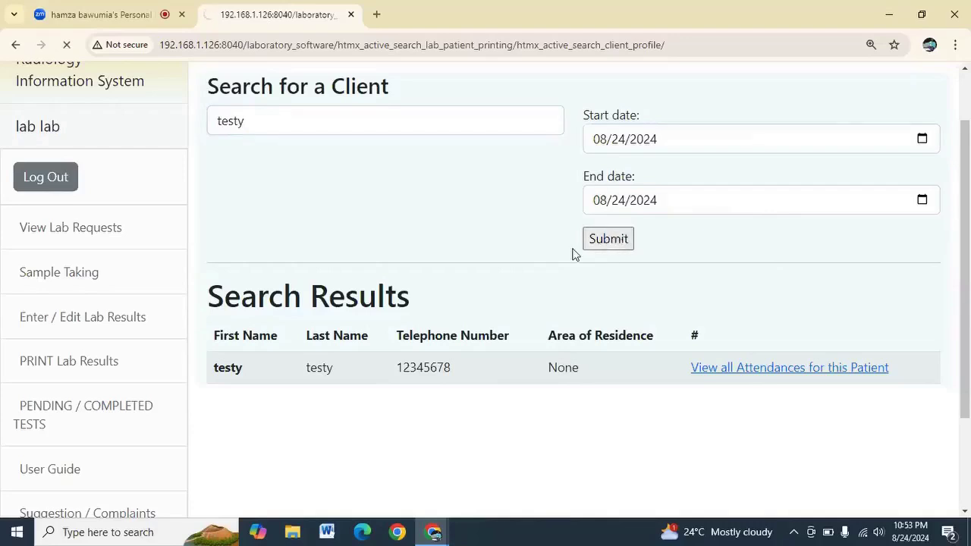
# Open the test patient's attendances and the lab tests requested at that visit
pyautogui.doubleClick(277, 123)
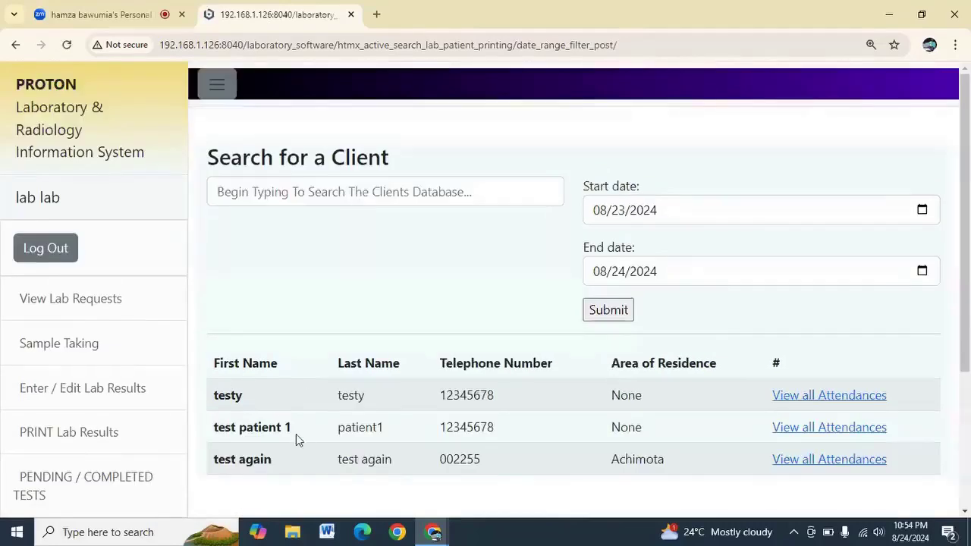
pyautogui.click(813, 429)
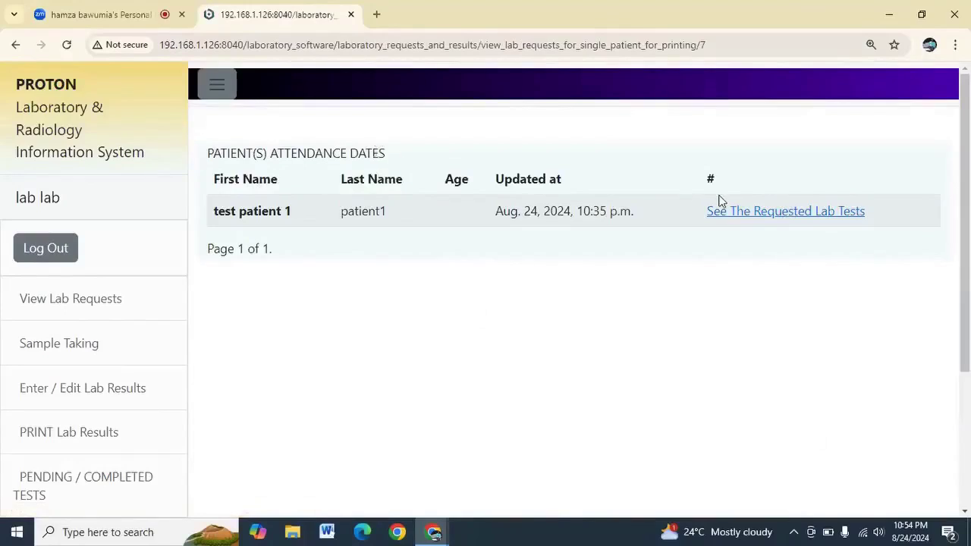
pyautogui.click(743, 218)
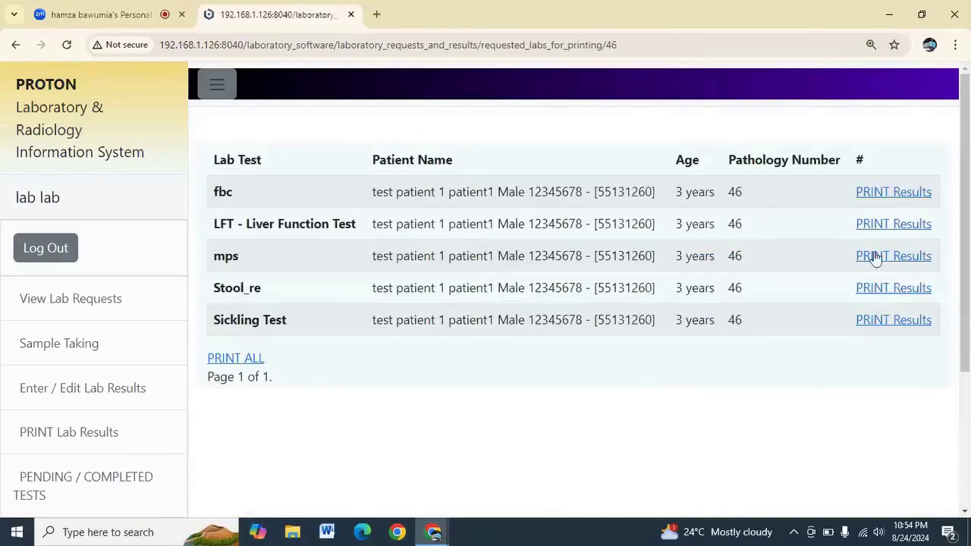
# Preview the printable fbc report showing Hemoglobin 12, then go back to the tests list
pyautogui.click(912, 193)
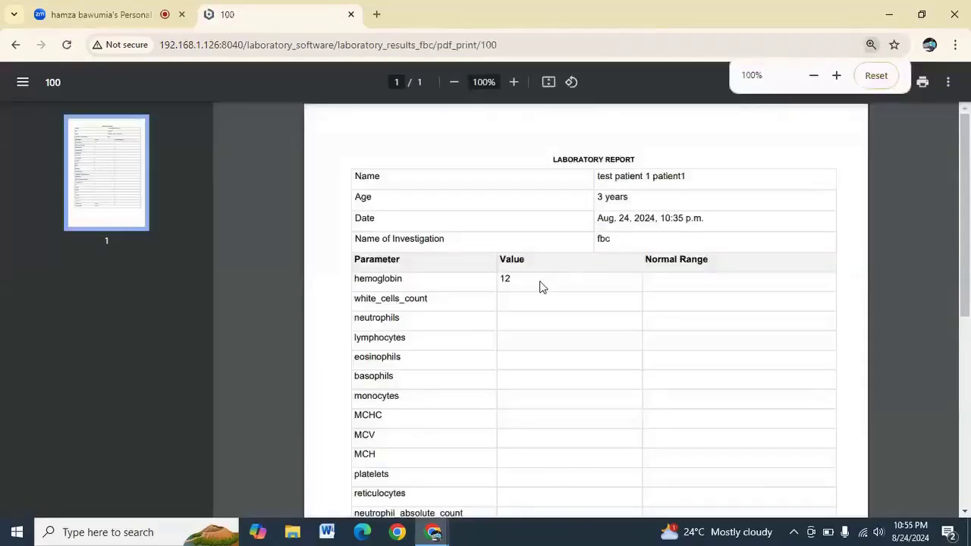
pyautogui.scroll(-5, 540, 286)
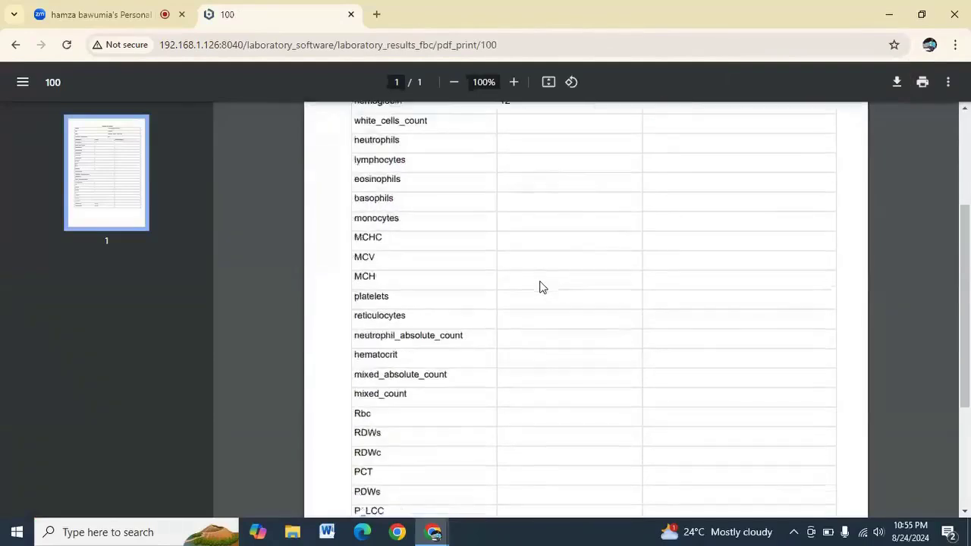
pyautogui.scroll(5, 541, 286)
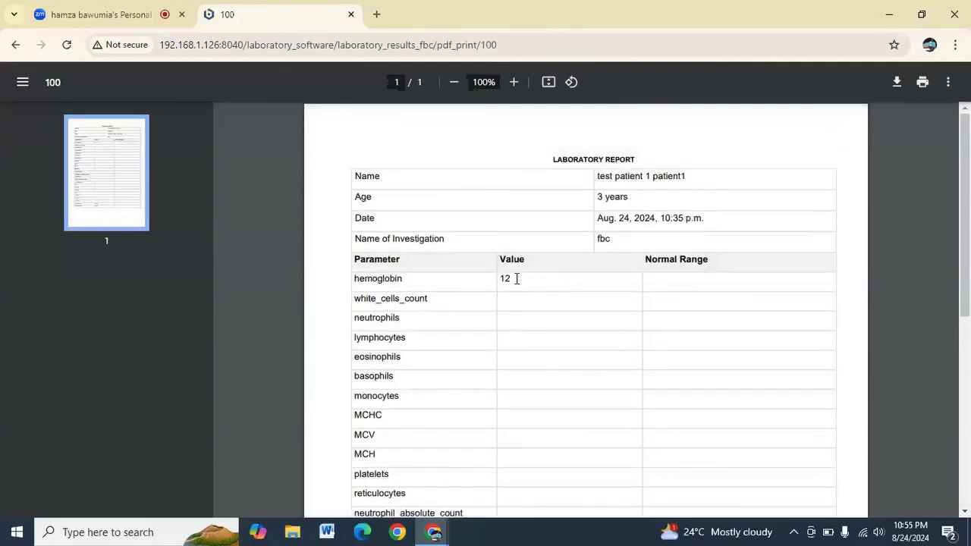
pyautogui.doubleClick(505, 279)
pyautogui.scroll(-5, 700, 397)
pyautogui.scroll(4, 700, 397)
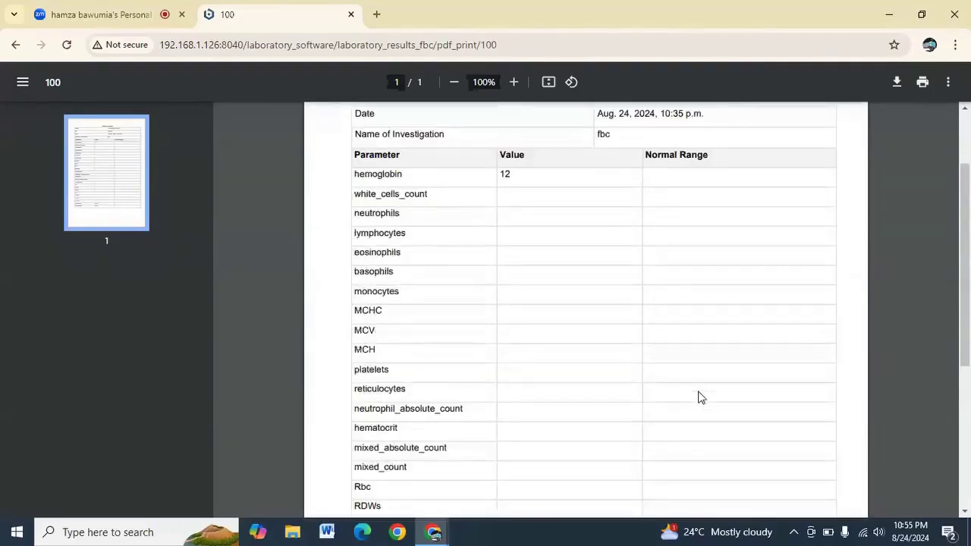
pyautogui.scroll(2, 701, 398)
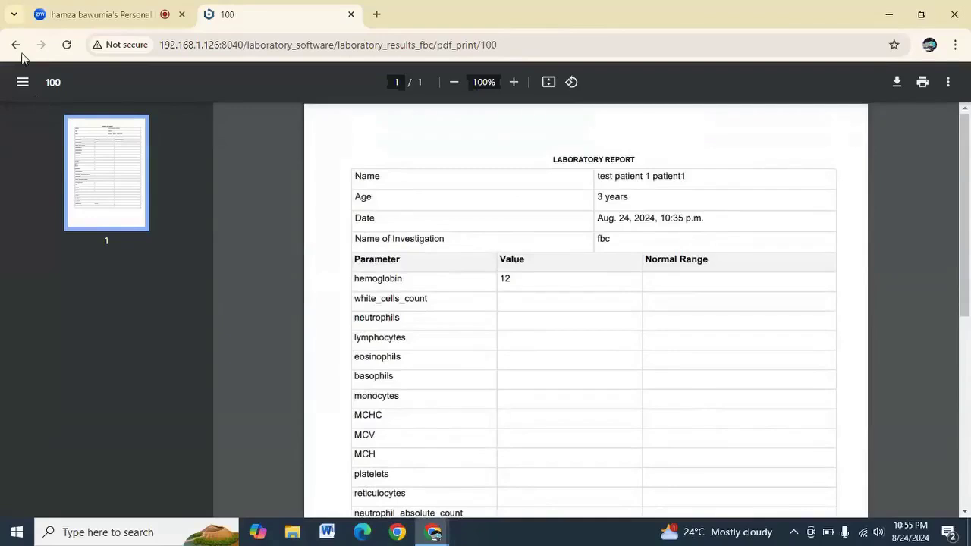
pyautogui.rightClick(16, 47)
pyautogui.click(628, 286)
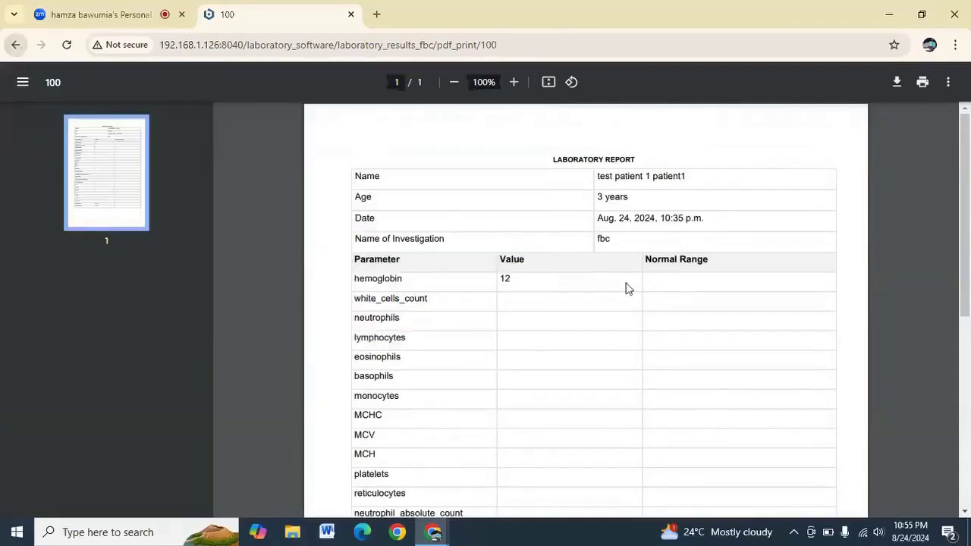
pyautogui.click(18, 48)
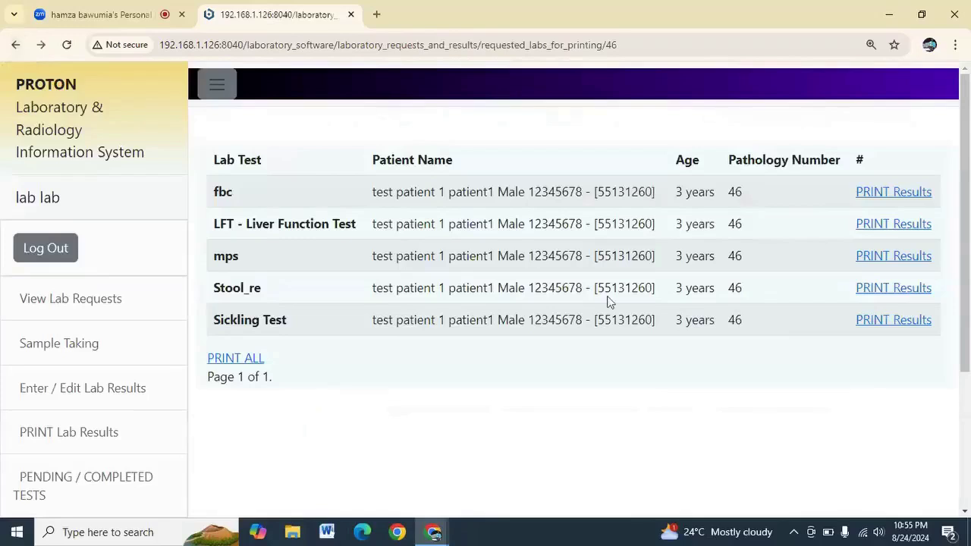
# Preview the printable LFT - Liver Function Test report, then go back to the tests list
pyautogui.click(881, 226)
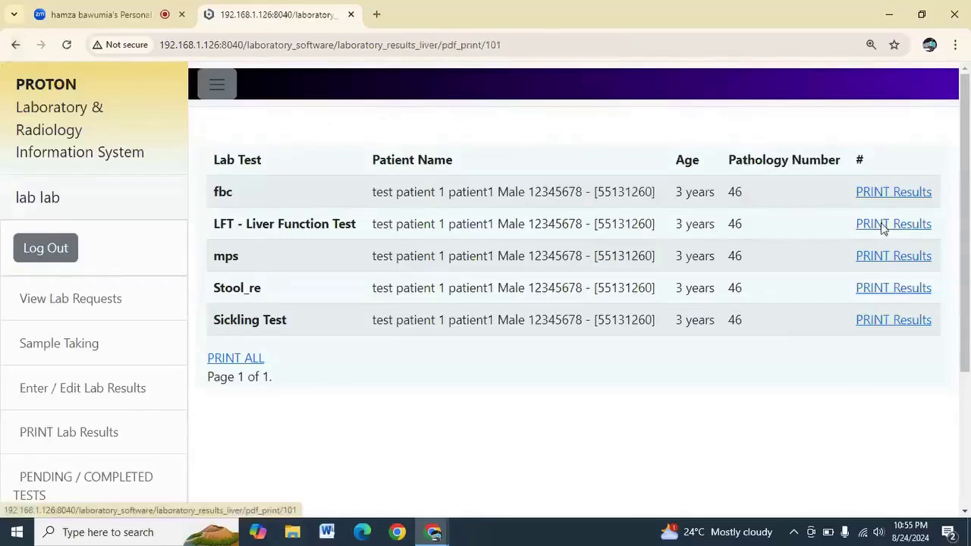
pyautogui.scroll(-3, 593, 236)
pyautogui.scroll(1, 593, 236)
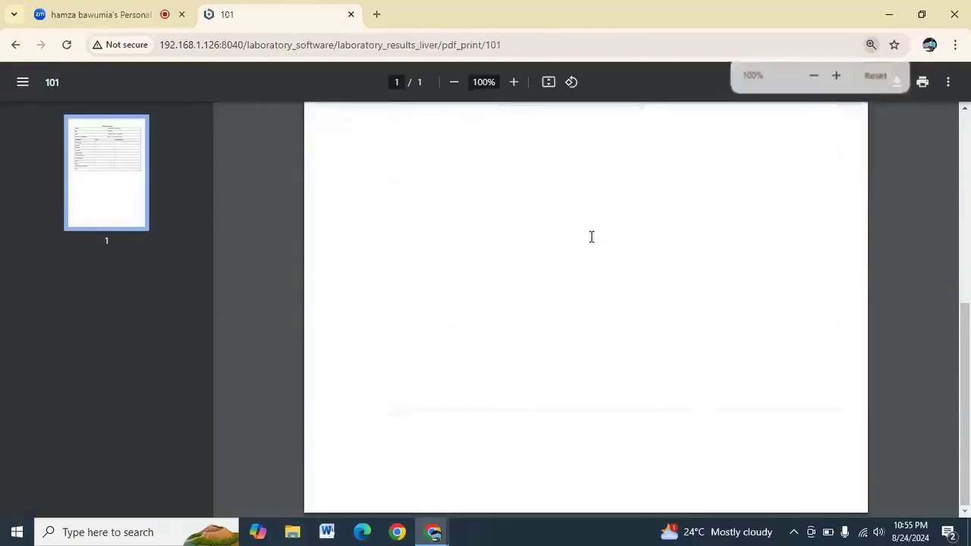
pyautogui.scroll(2, 591, 237)
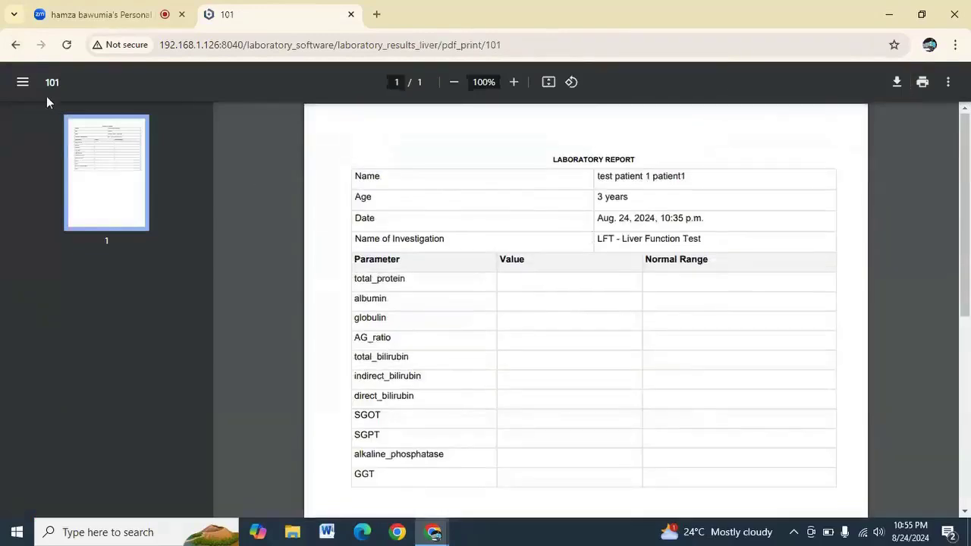
pyautogui.click(13, 45)
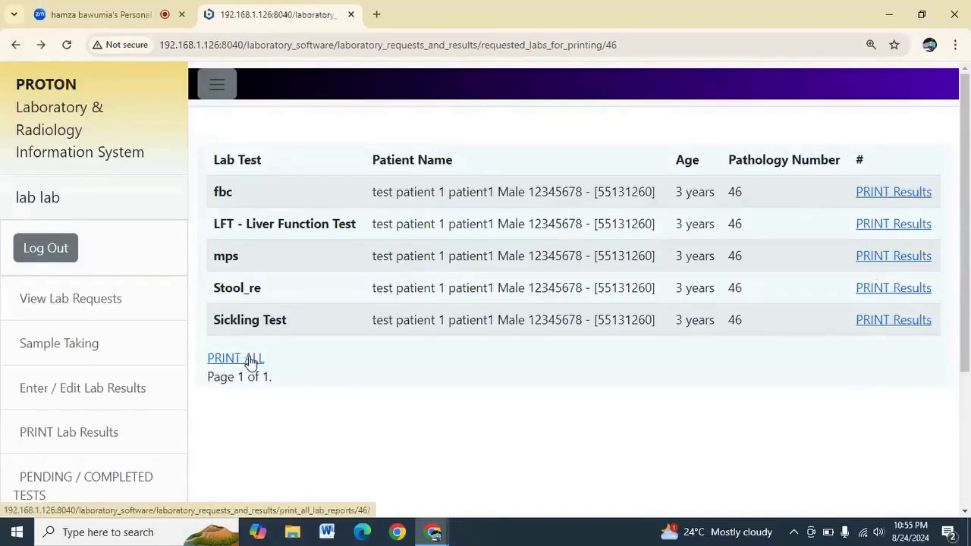
# Print all the patient's lab reports as combined.pdf, keep the download and show it in its folder
pyautogui.click(251, 362)
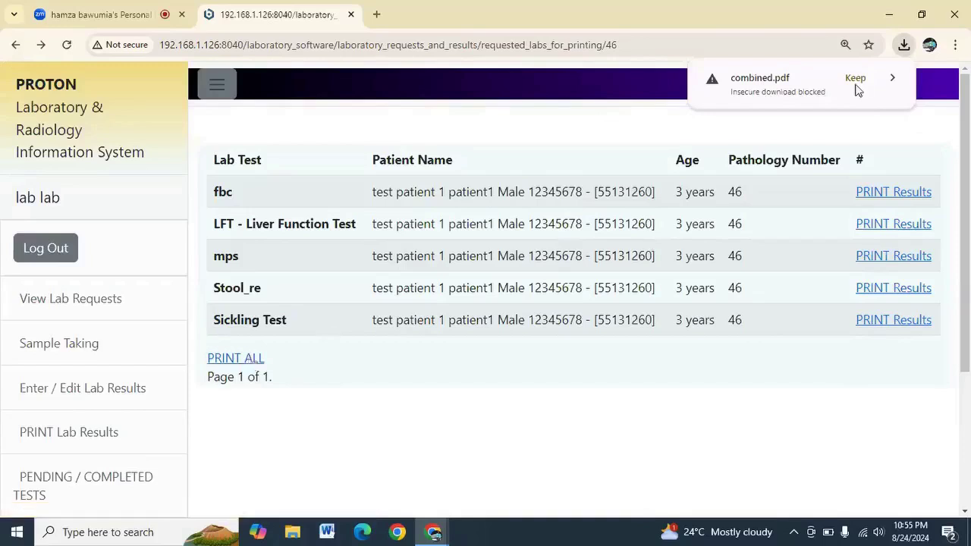
pyautogui.click(903, 45)
pyautogui.click(903, 46)
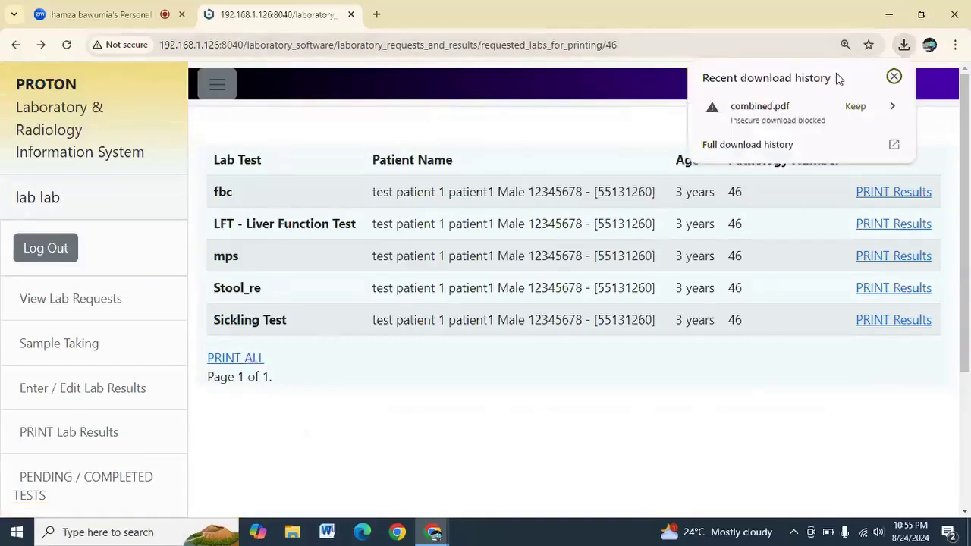
pyautogui.click(853, 109)
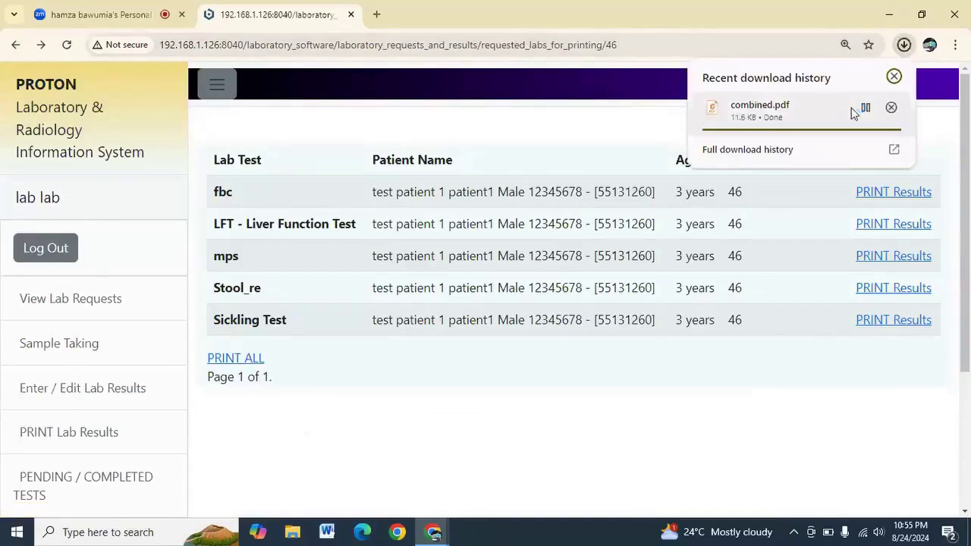
pyautogui.click(866, 109)
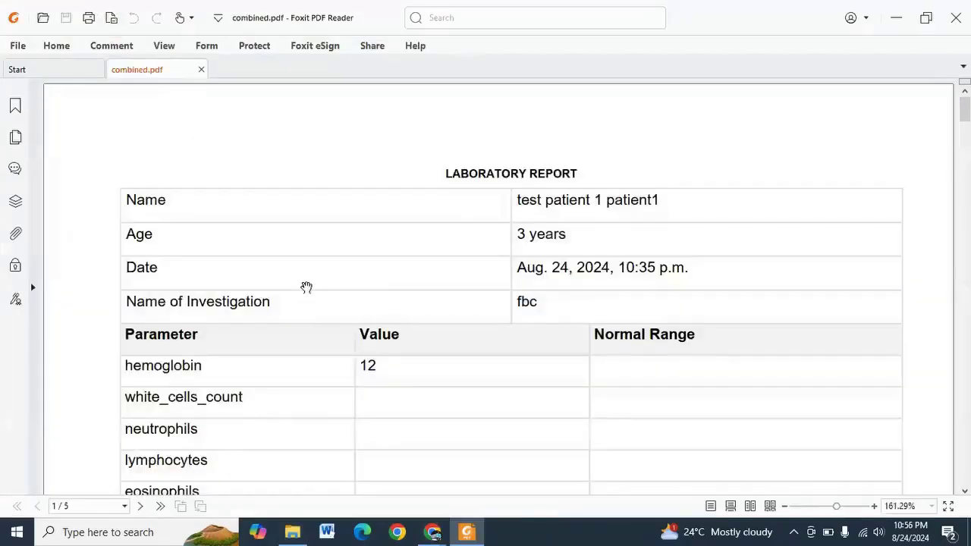
# Scroll through all five pages of combined.pdf, from the fbc report to the blank Sickling Test
pyautogui.scroll(-10, 409, 220)
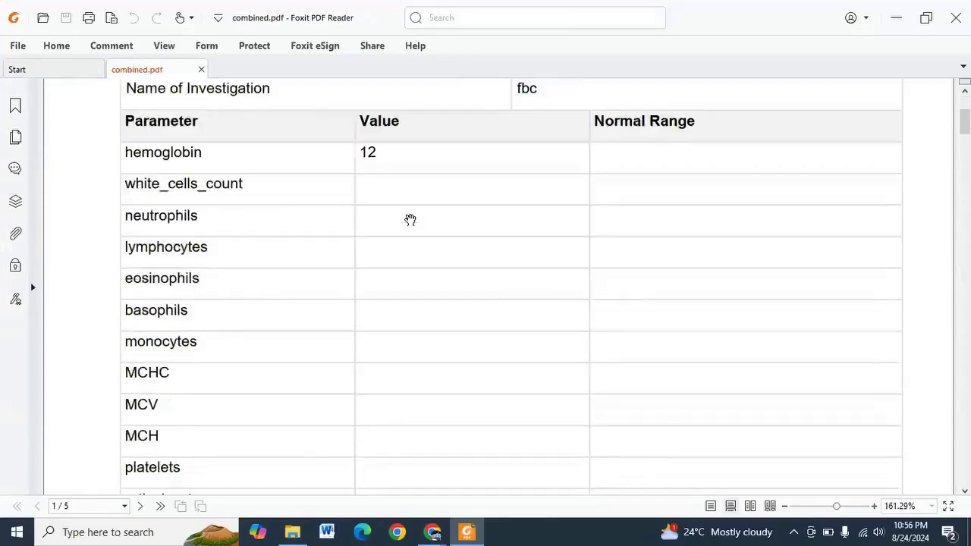
pyautogui.scroll(-10, 409, 220)
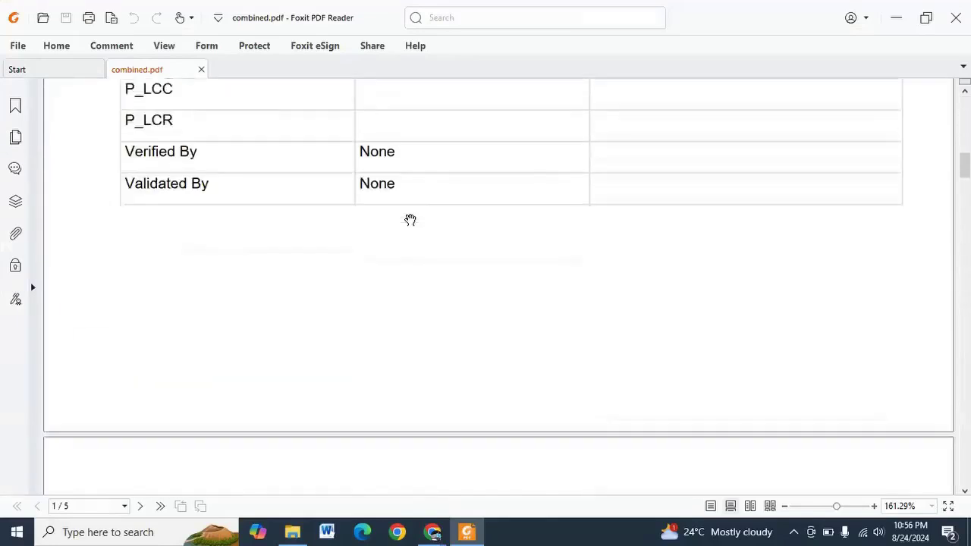
pyautogui.scroll(-10, 409, 219)
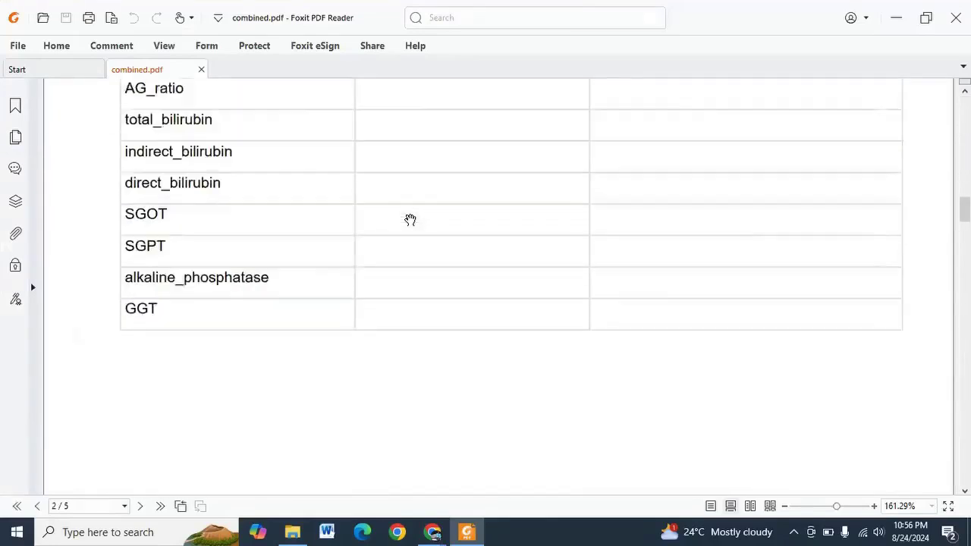
pyautogui.scroll(9, 409, 220)
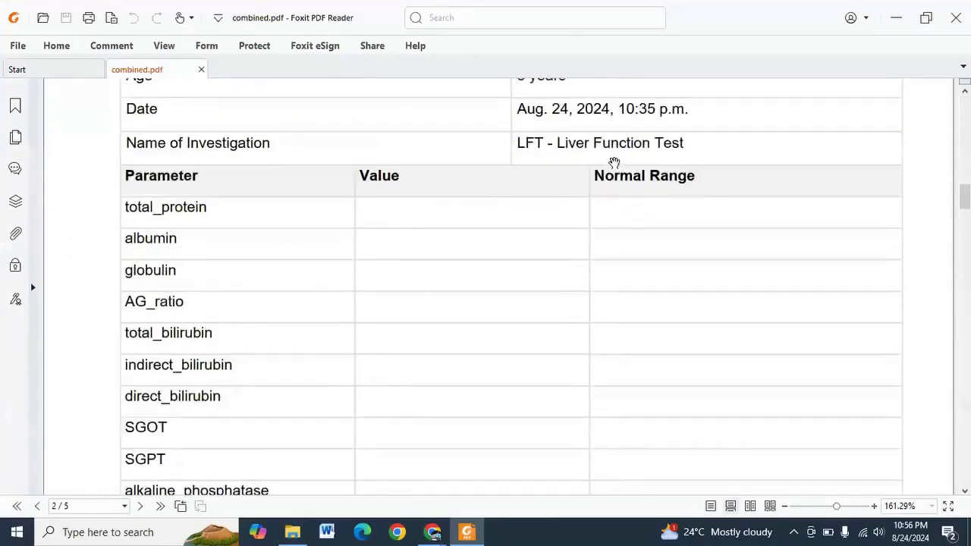
pyautogui.scroll(-6, 446, 241)
pyautogui.scroll(-10, 383, 229)
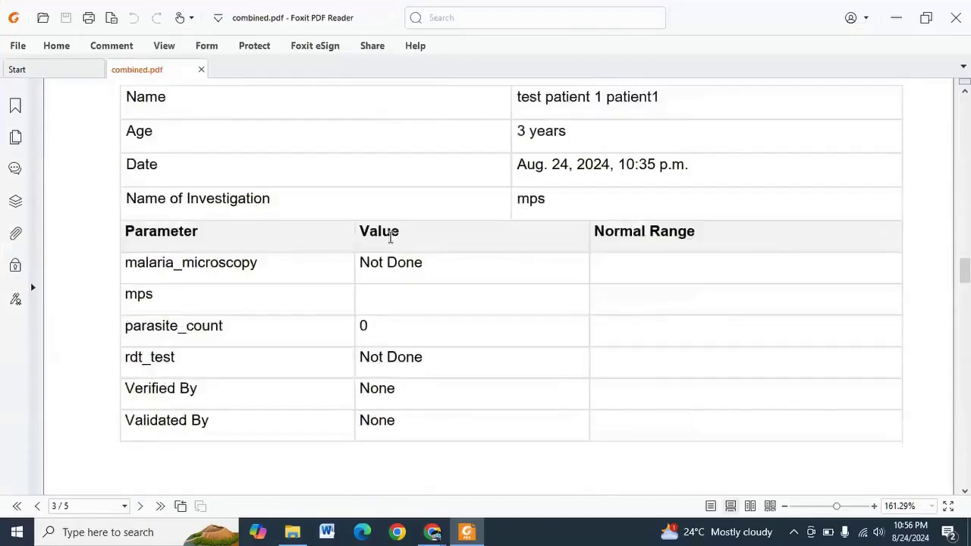
pyautogui.scroll(1, 389, 238)
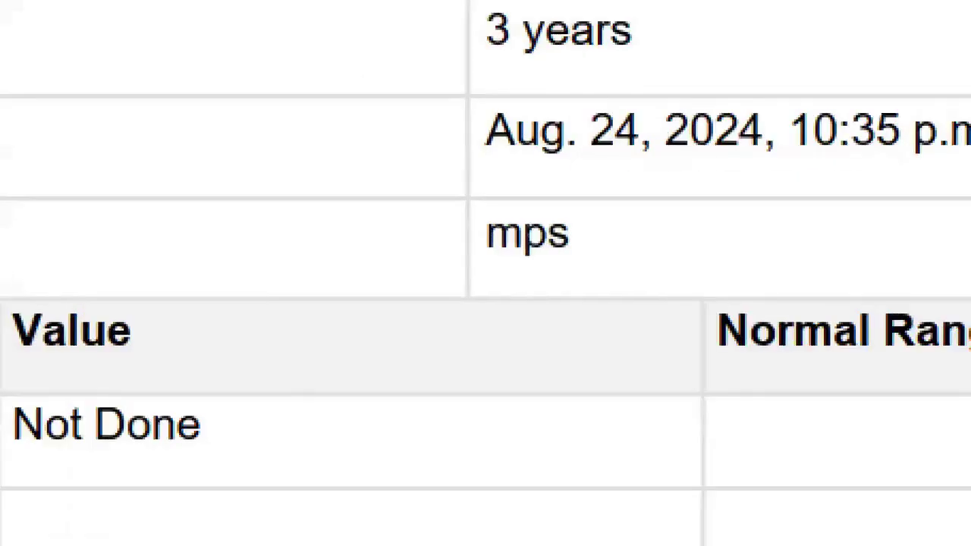
pyautogui.scroll(-10, 534, 273)
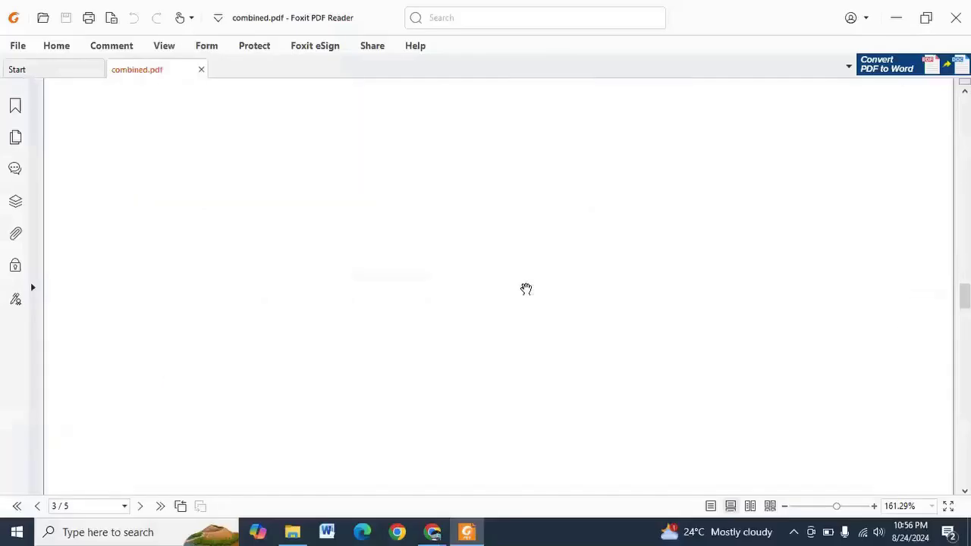
pyautogui.scroll(-8, 525, 289)
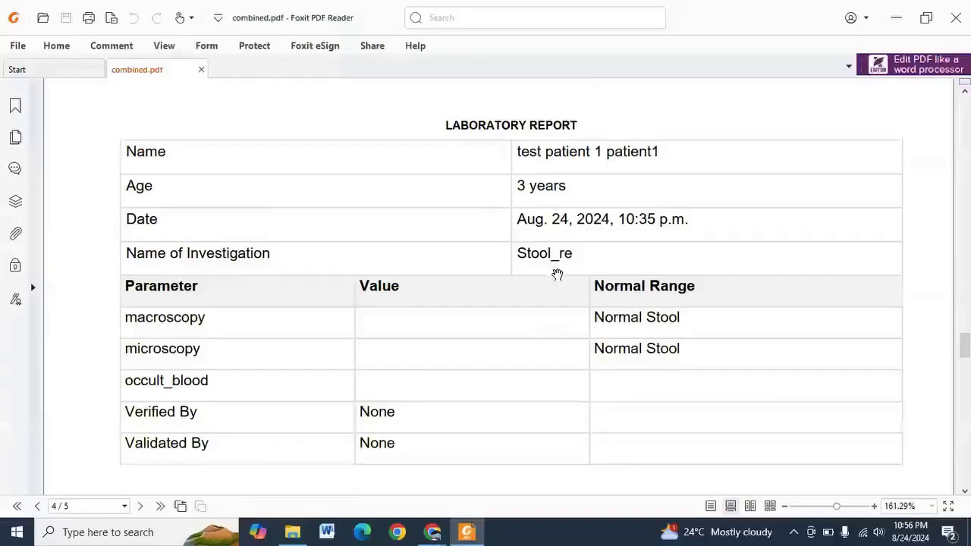
pyautogui.scroll(-2, 559, 283)
pyautogui.scroll(-8, 559, 282)
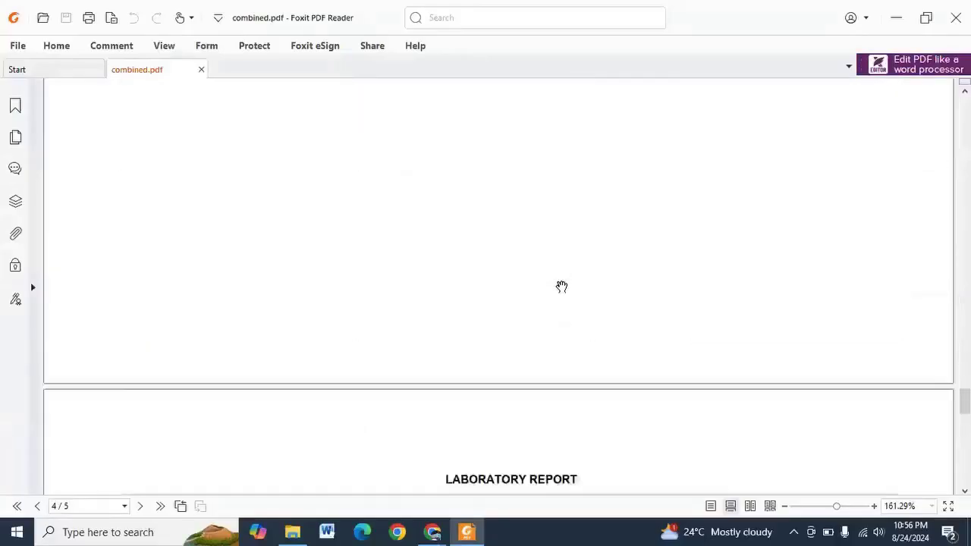
pyautogui.scroll(-3, 559, 282)
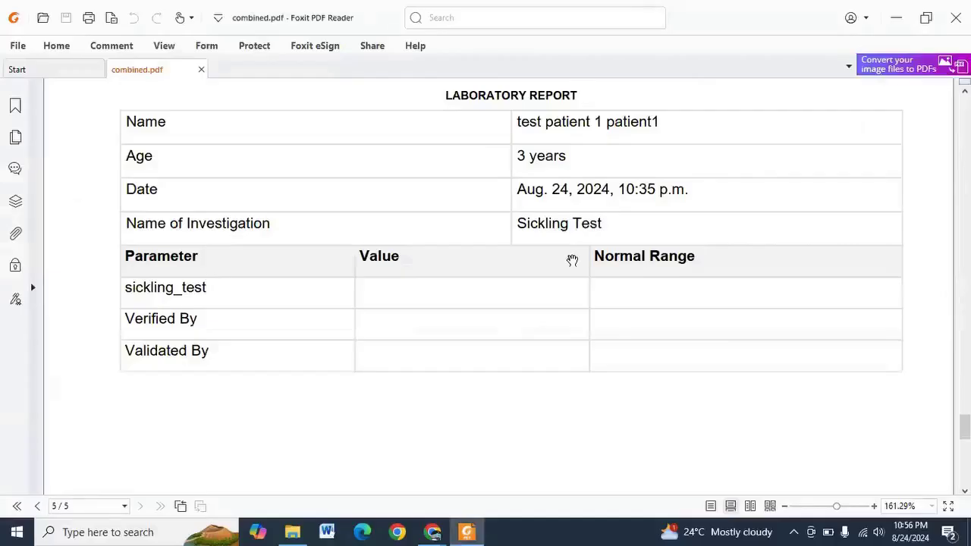
pyautogui.scroll(-6, 572, 260)
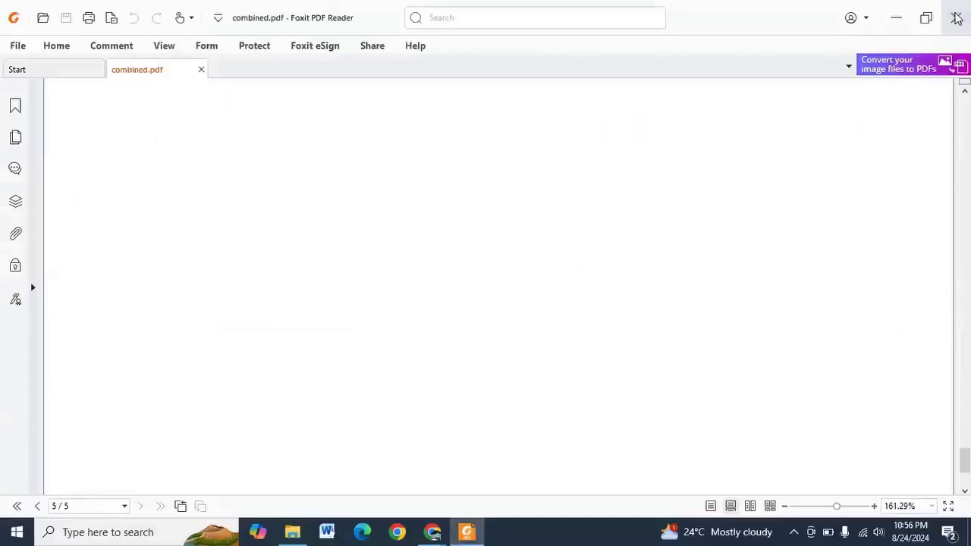
# Close Foxit, minimize the Downloads window, and return to the top of test patient 1's results table
pyautogui.click(957, 19)
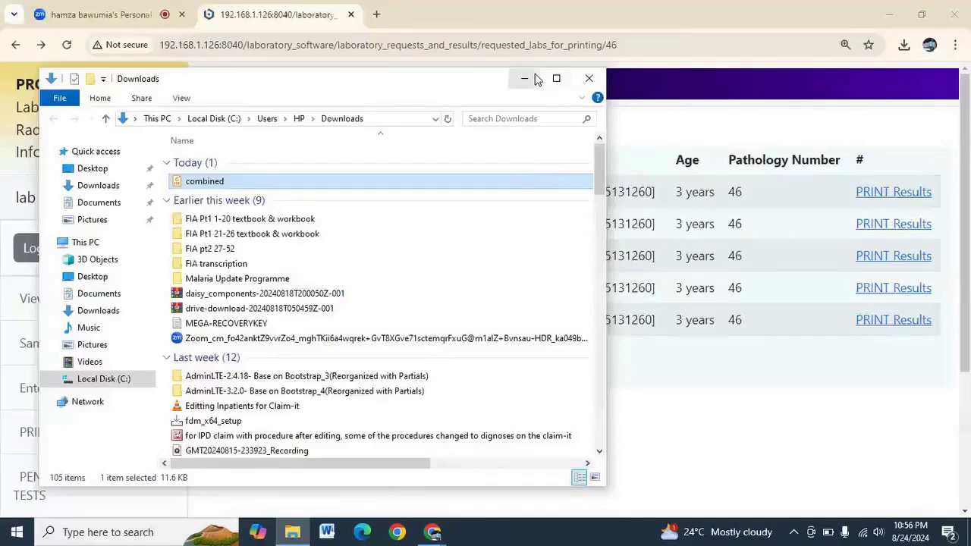
pyautogui.click(534, 79)
pyautogui.scroll(-3, 208, 289)
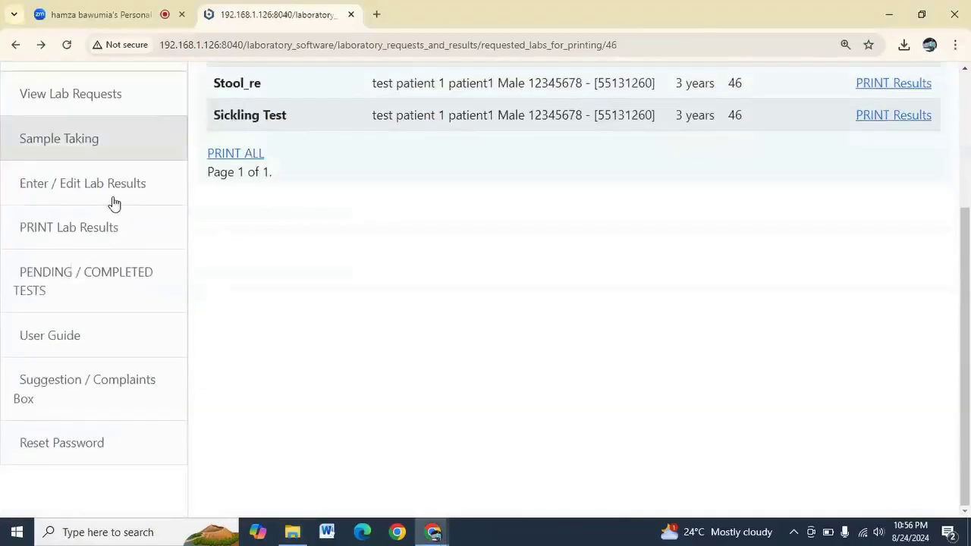
pyautogui.scroll(2, 404, 350)
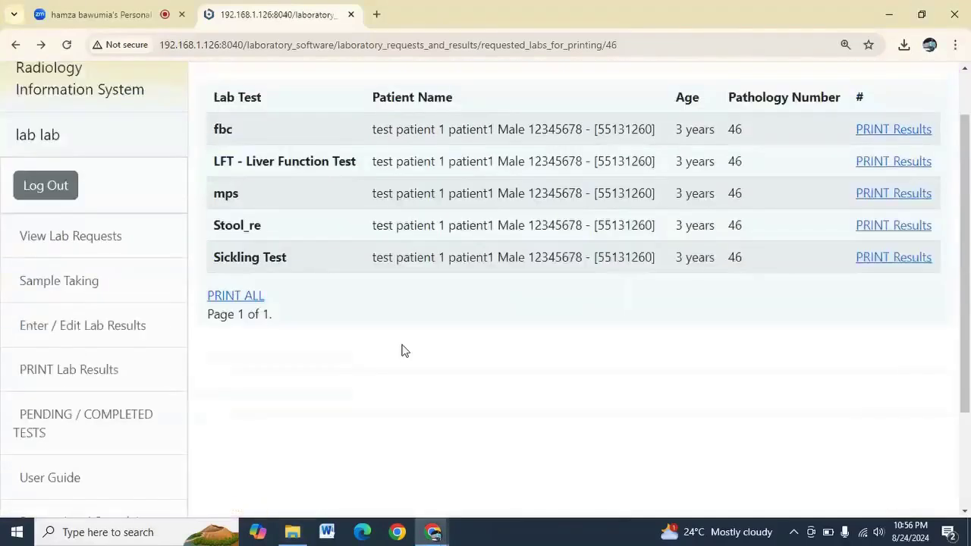
pyautogui.scroll(1, 404, 351)
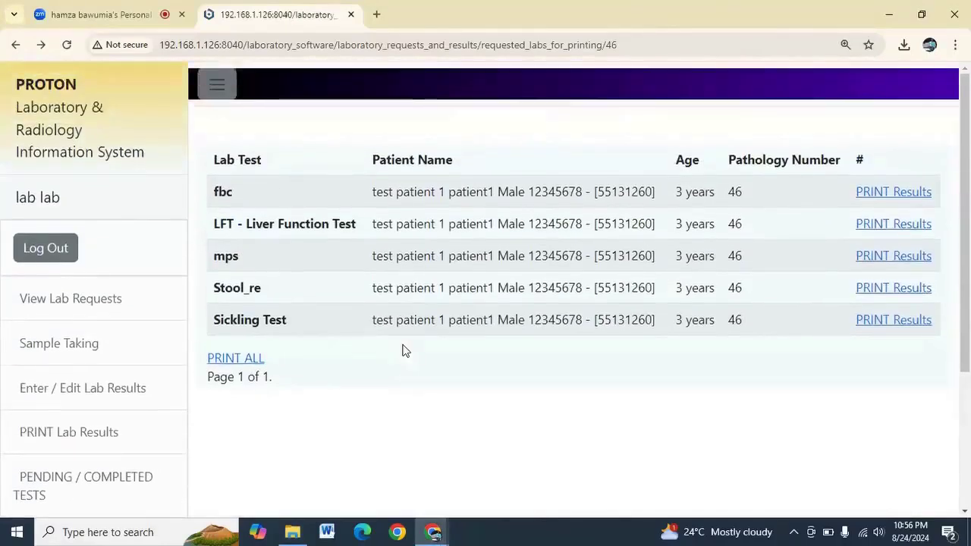
# Log out and sign back in with the saved admin e-mail and the account password
pyautogui.click(61, 260)
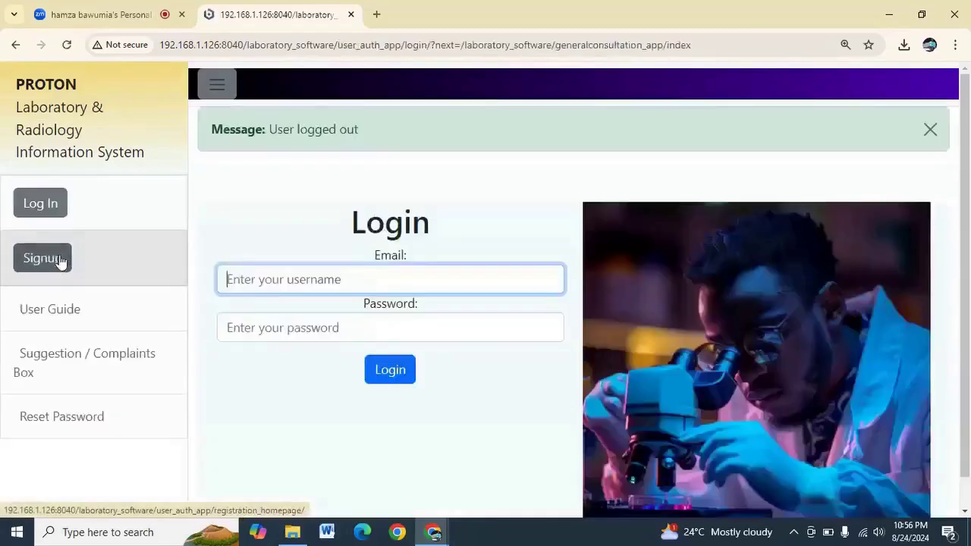
pyautogui.click(278, 279)
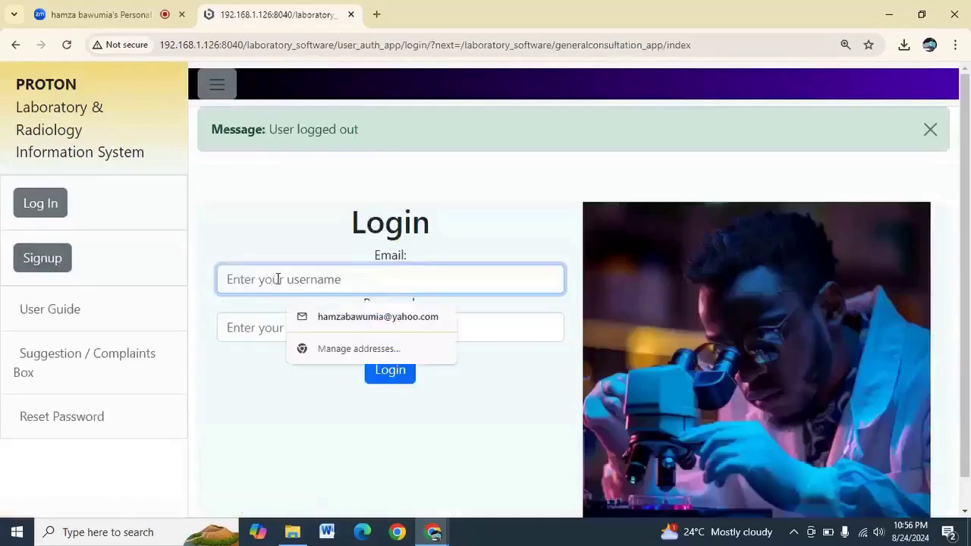
pyautogui.click(354, 328)
pyautogui.click(311, 327)
pyautogui.write('••')
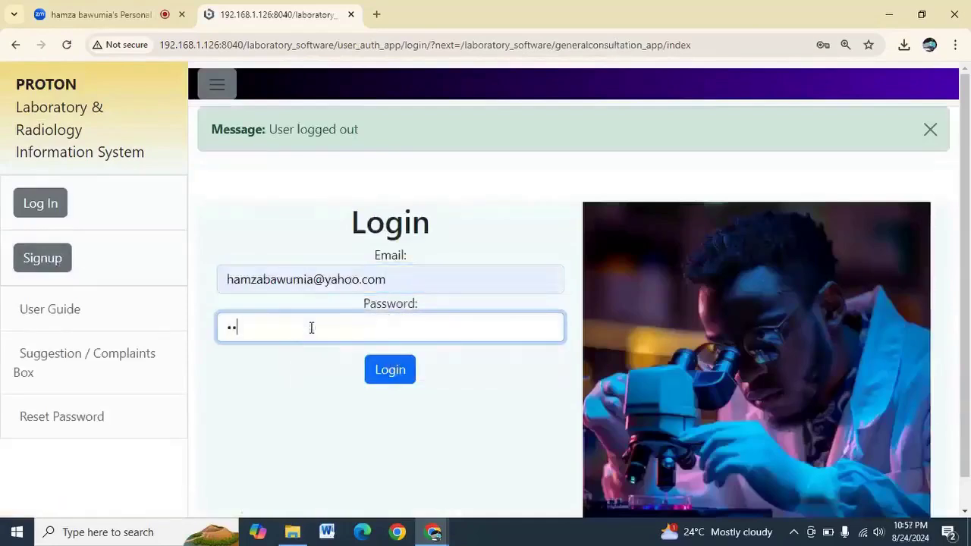
pyautogui.write('••••••')
pyautogui.press('Return')
# Dismiss Chrome's saved-password warning and scroll the sidebar to the report sections
pyautogui.click(608, 265)
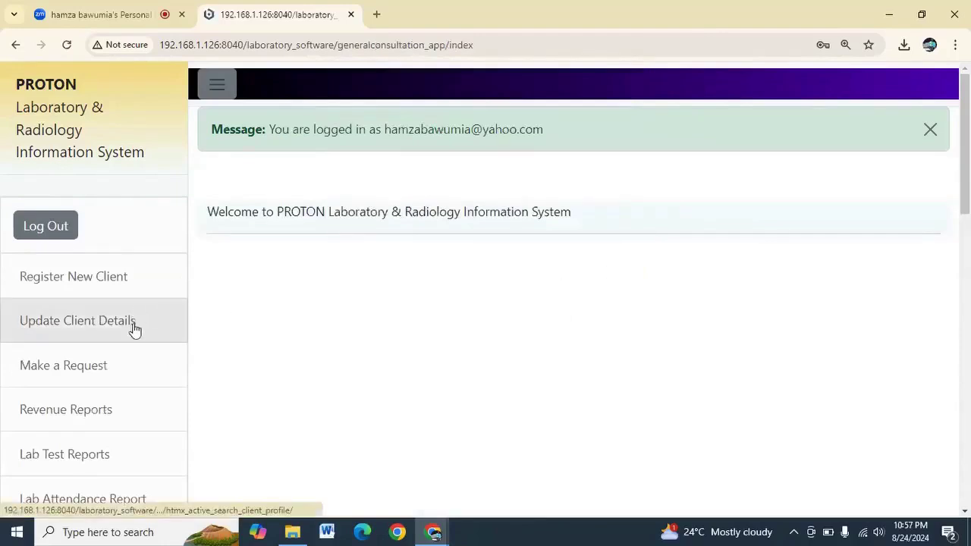
pyautogui.scroll(-5, 133, 329)
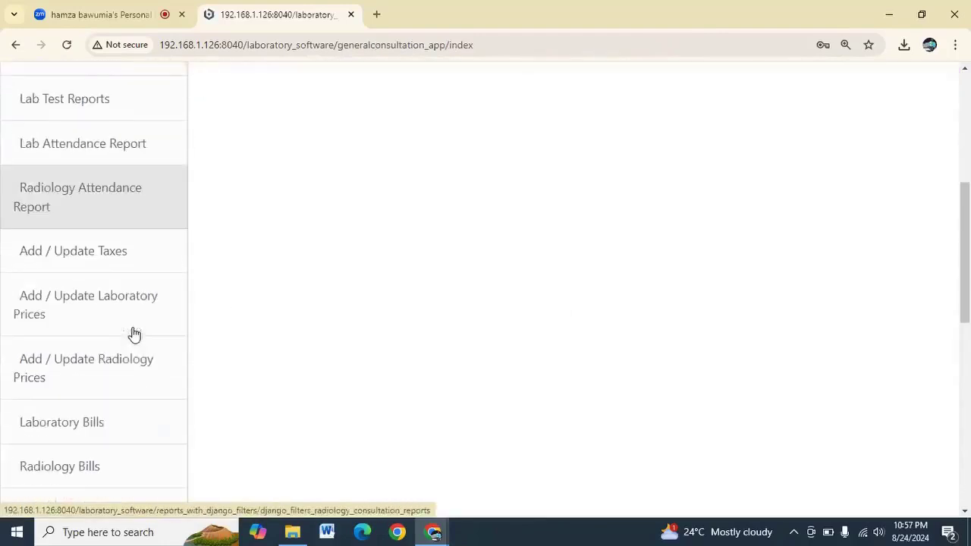
pyautogui.scroll(-8, 134, 334)
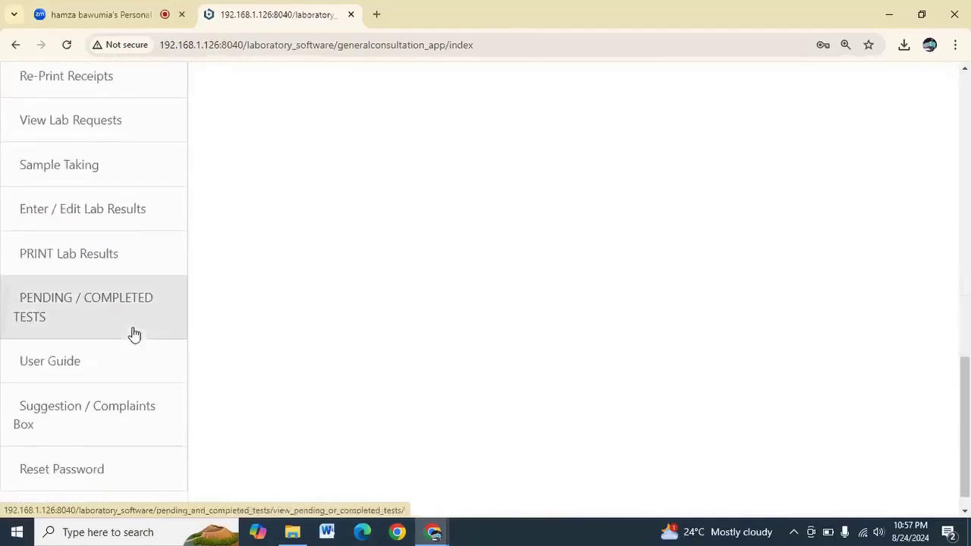
pyautogui.scroll(9, 134, 333)
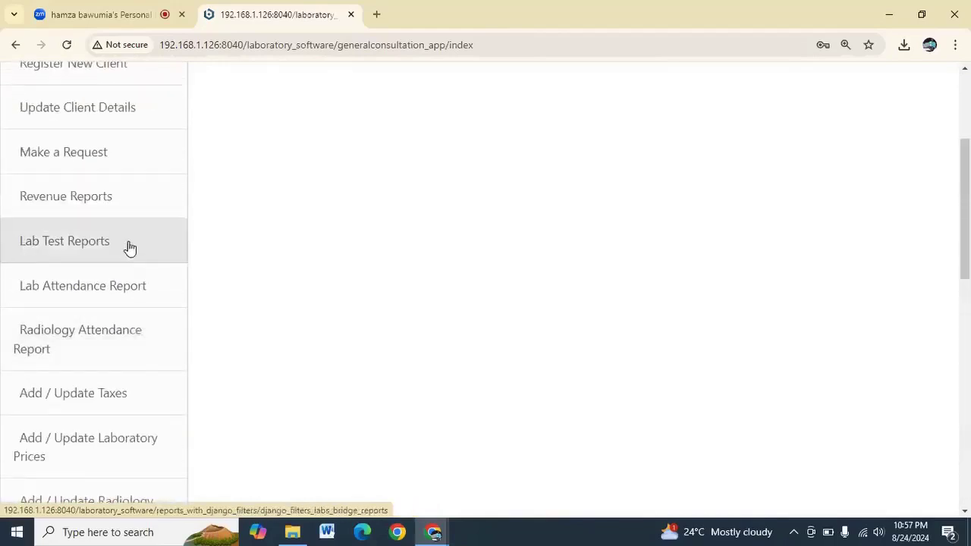
# Open the Lab Attendance/consultation report and set the Created start date to 08/14/2024
pyautogui.click(110, 286)
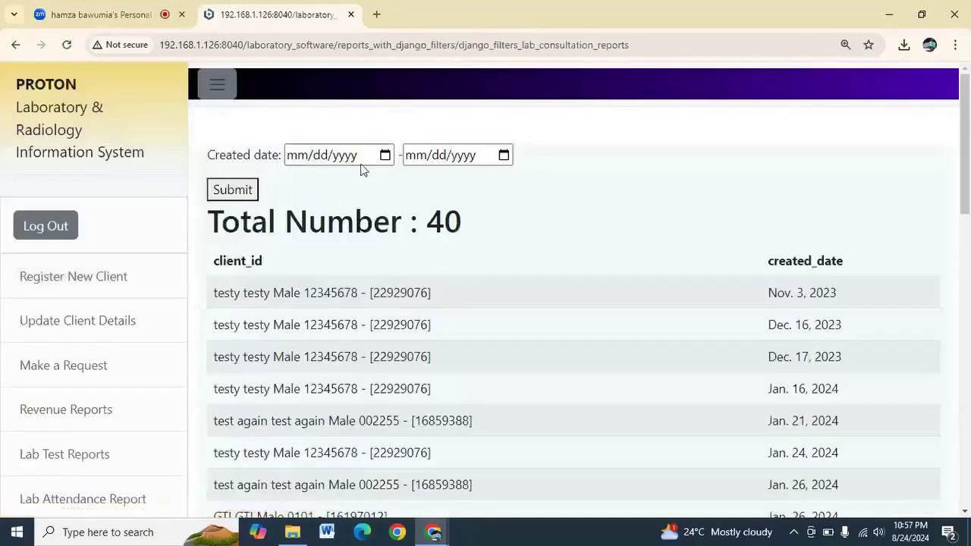
pyautogui.click(384, 156)
pyautogui.click(385, 156)
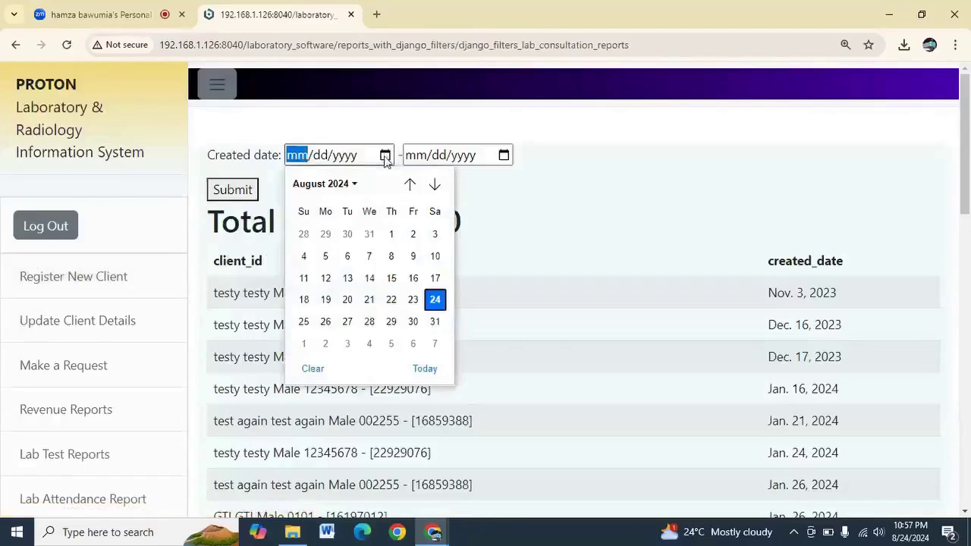
pyautogui.click(369, 278)
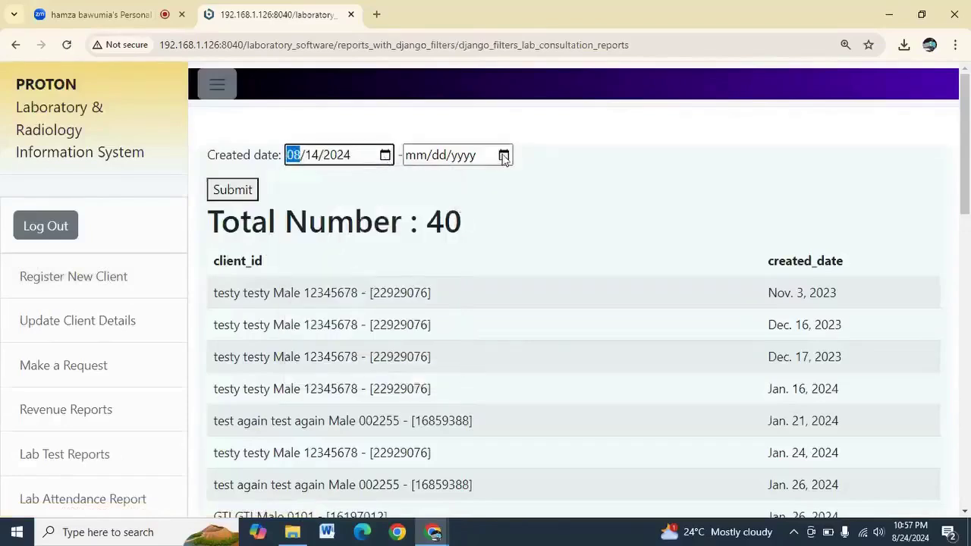
pyautogui.scroll(-3, 368, 304)
pyautogui.scroll(-2, 370, 303)
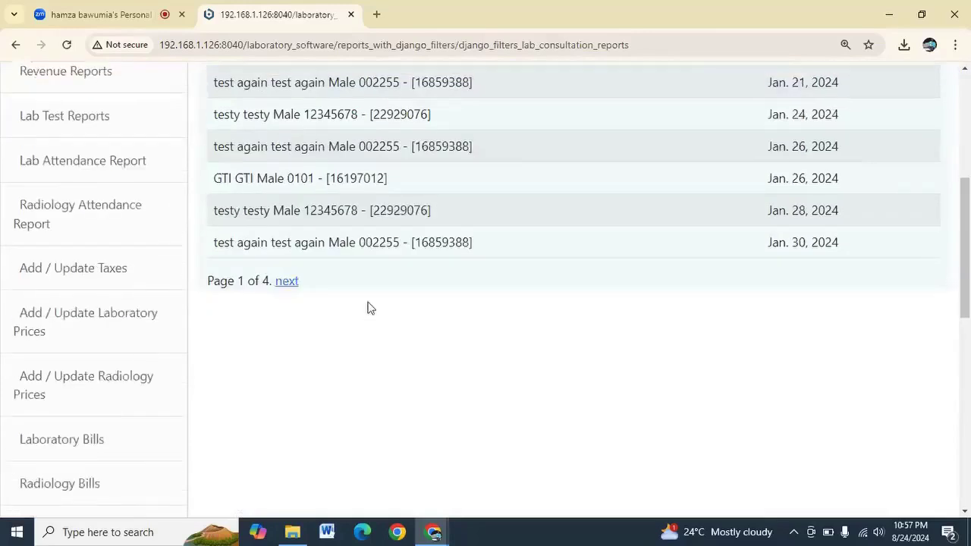
pyautogui.scroll(3, 368, 307)
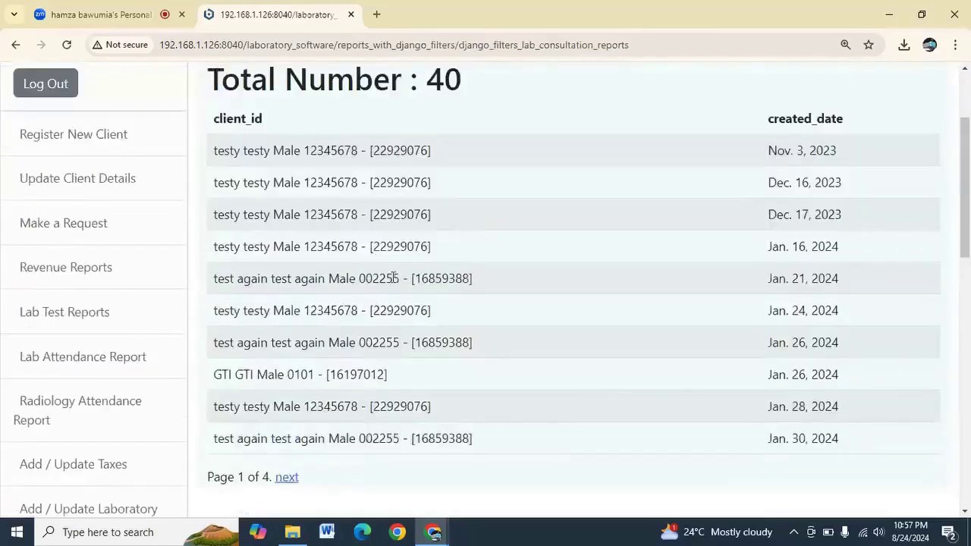
pyautogui.scroll(2, 415, 174)
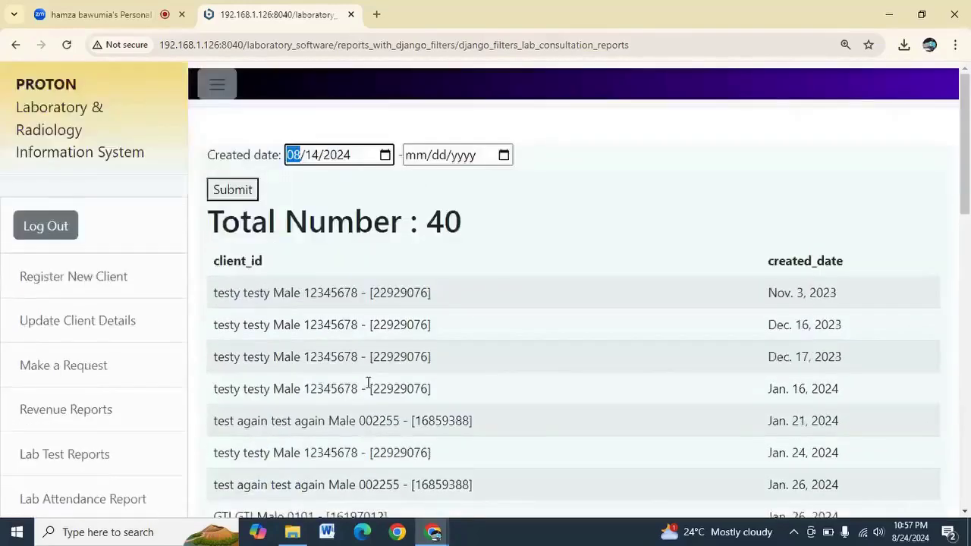
pyautogui.scroll(-2, 371, 341)
pyautogui.scroll(2, 380, 136)
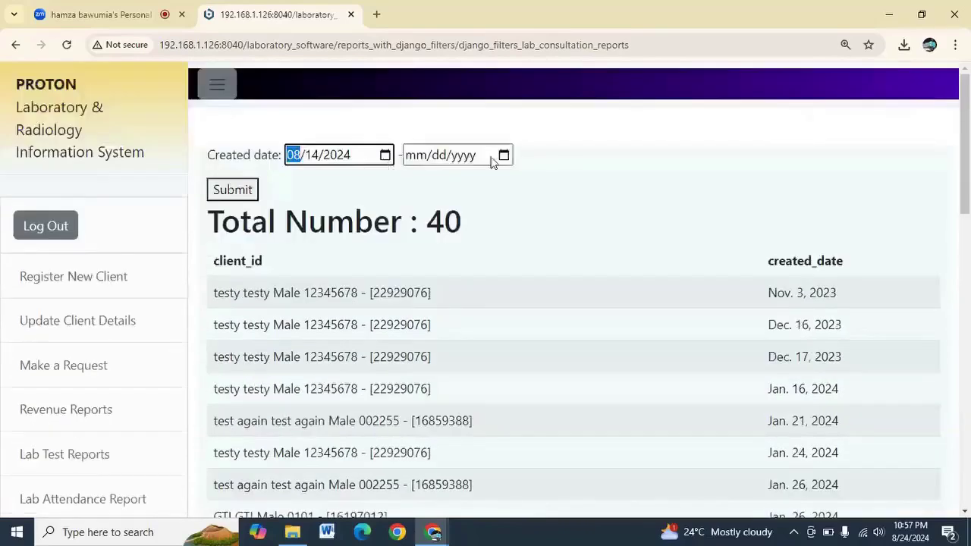
# Set the end date to 08/21/2024 and submit, returning no entries
pyautogui.click(504, 155)
pyautogui.click(480, 296)
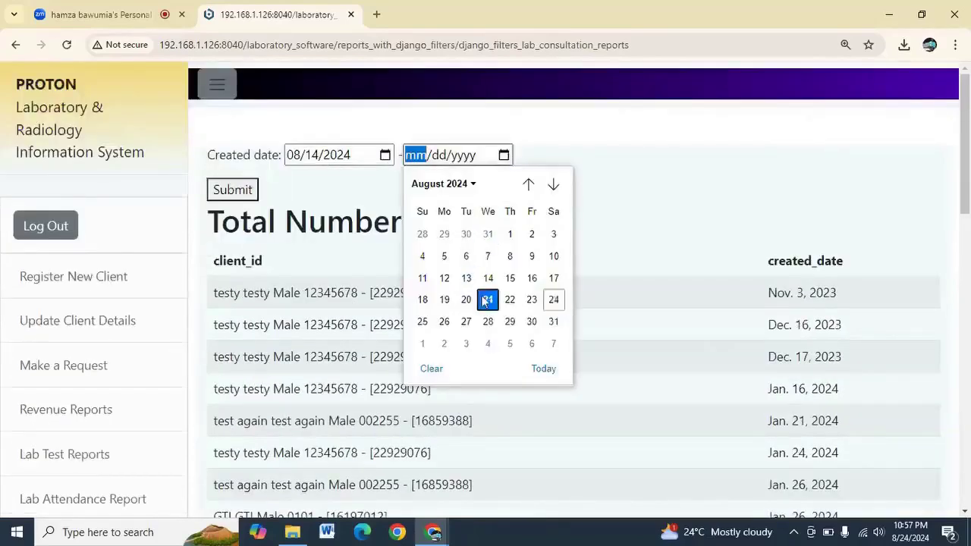
pyautogui.click(232, 191)
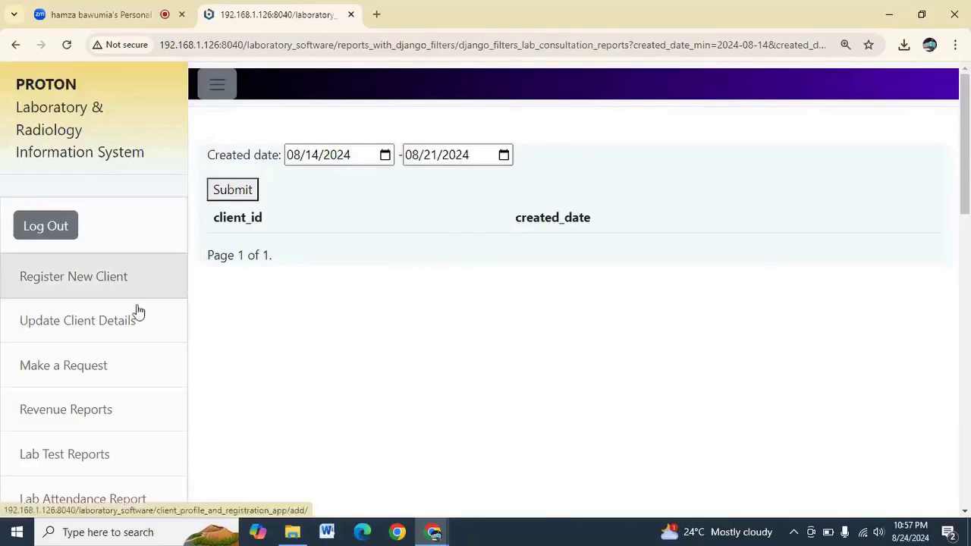
pyautogui.scroll(-2, 98, 353)
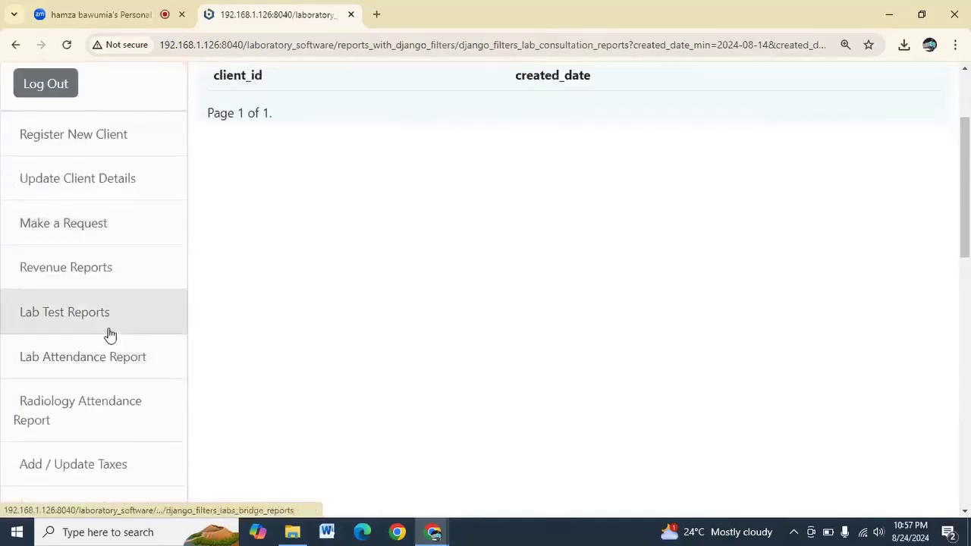
pyautogui.click(123, 263)
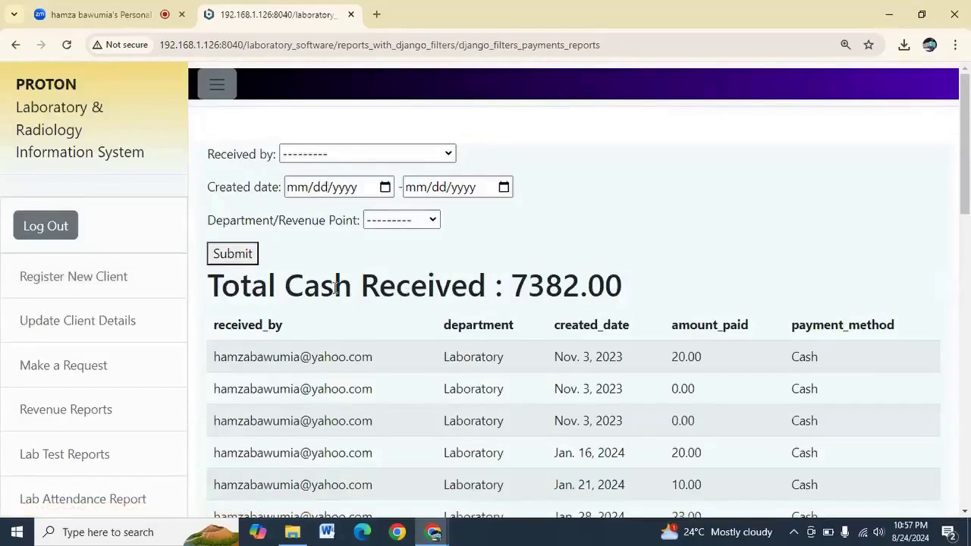
# Filter the revenue report to payments received by the main admin in the Radiology department
pyautogui.scroll(-2, 446, 287)
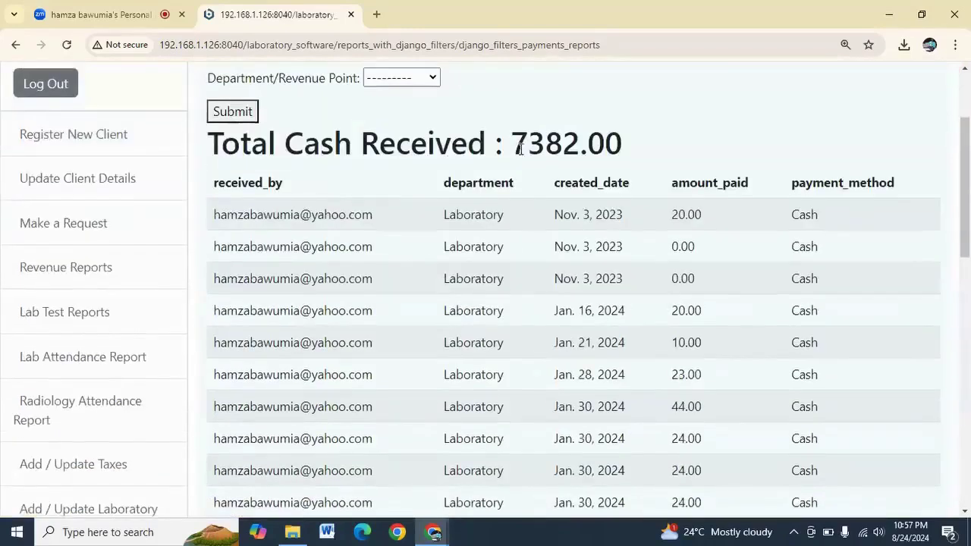
pyautogui.moveTo(521, 146); pyautogui.dragTo(624, 143)
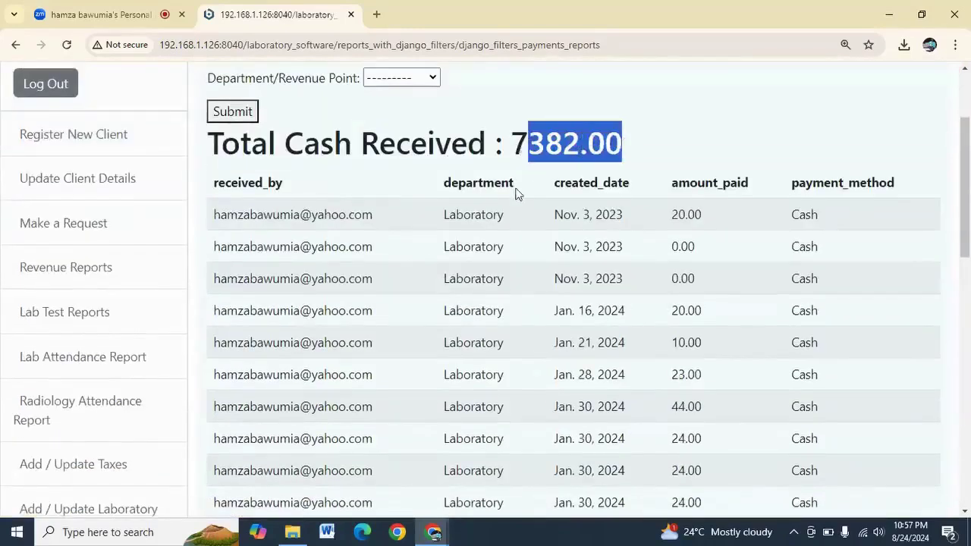
pyautogui.scroll(1, 514, 191)
pyautogui.scroll(1, 516, 194)
pyautogui.click(383, 157)
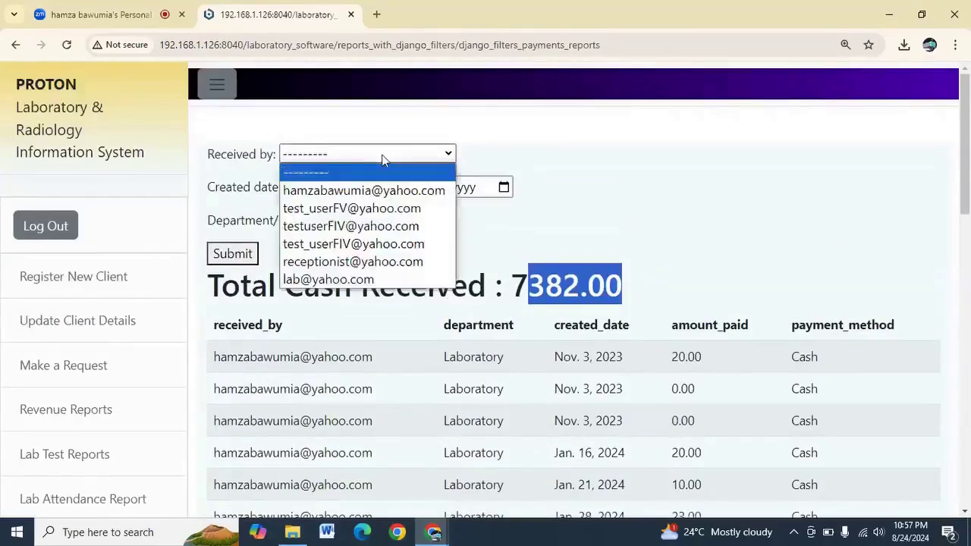
pyautogui.click(363, 191)
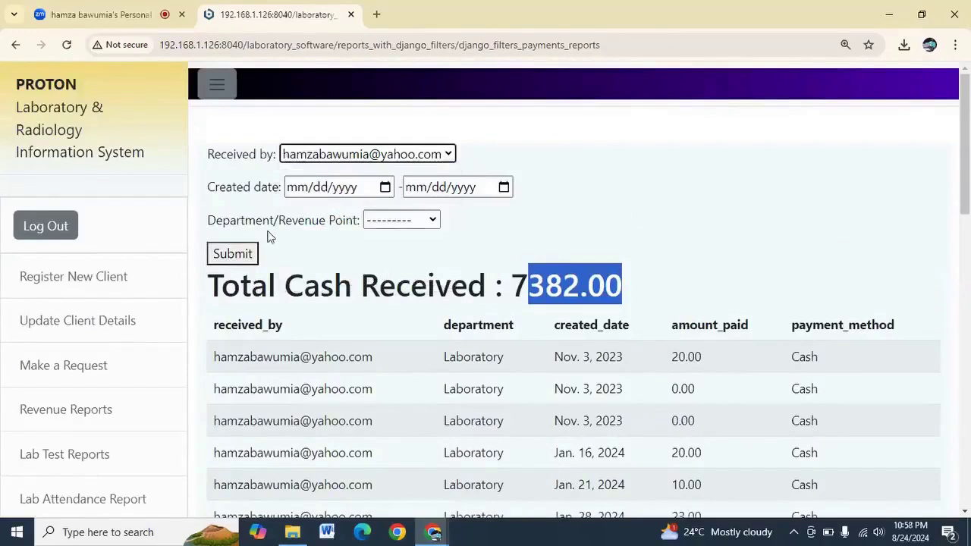
pyautogui.click(395, 220)
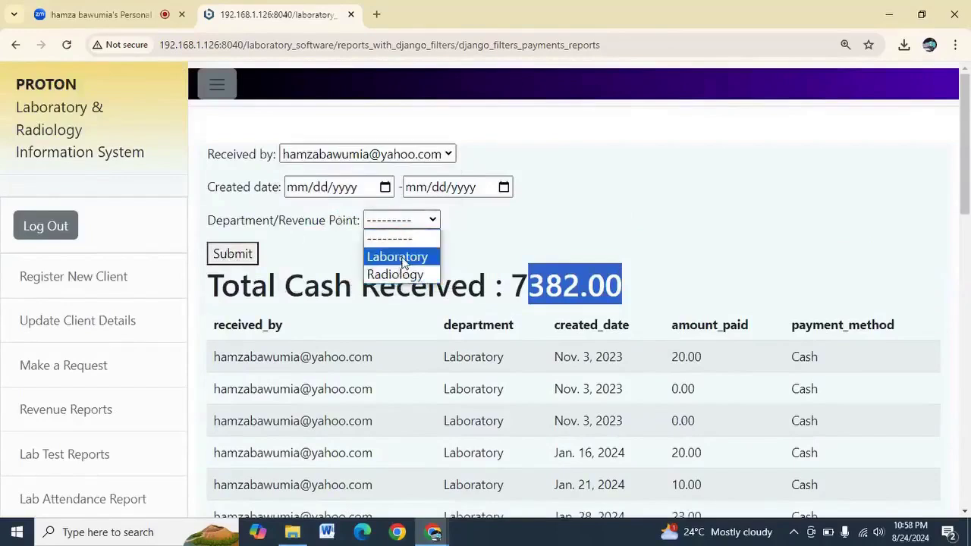
pyautogui.click(401, 259)
pyautogui.click(417, 225)
pyautogui.click(407, 275)
pyautogui.click(296, 207)
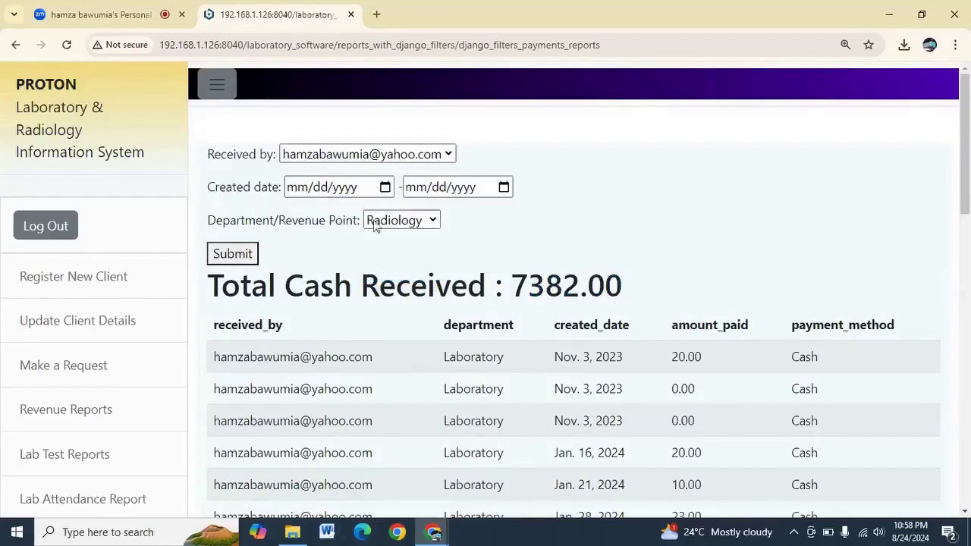
pyautogui.click(243, 255)
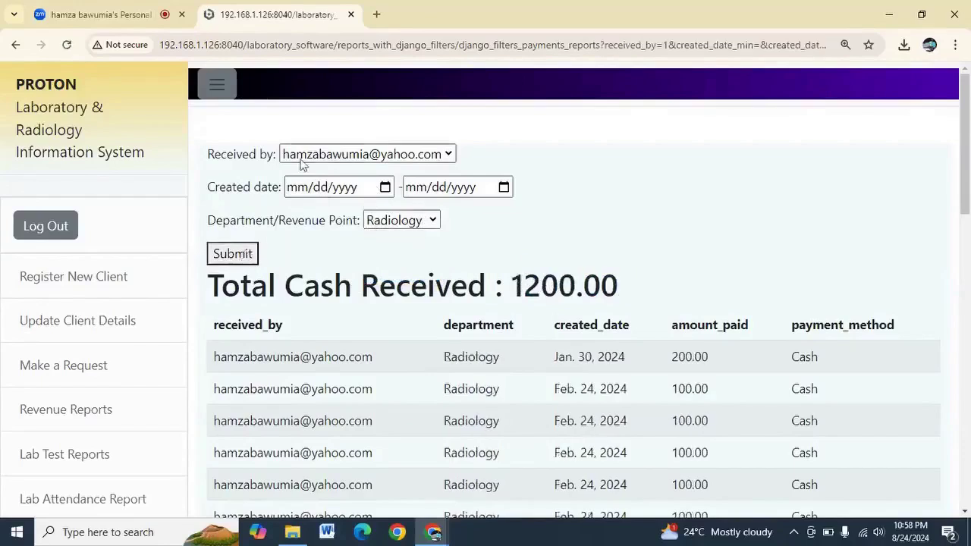
# Note the Radiology total of 1200, then switch to Laboratory for a 6091.00 total
pyautogui.moveTo(512, 290); pyautogui.dragTo(569, 285)
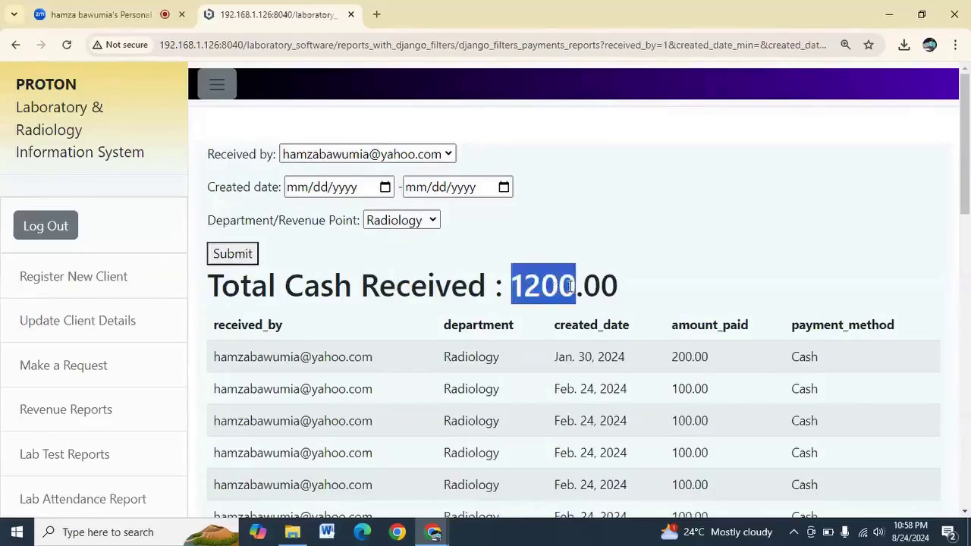
pyautogui.click(428, 221)
pyautogui.click(390, 256)
pyautogui.click(242, 256)
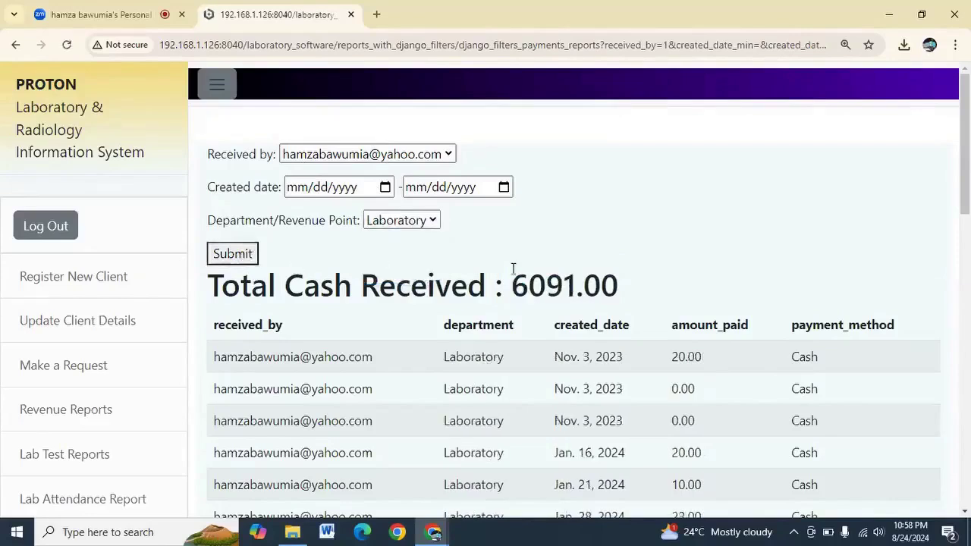
pyautogui.moveTo(515, 278); pyautogui.dragTo(619, 281)
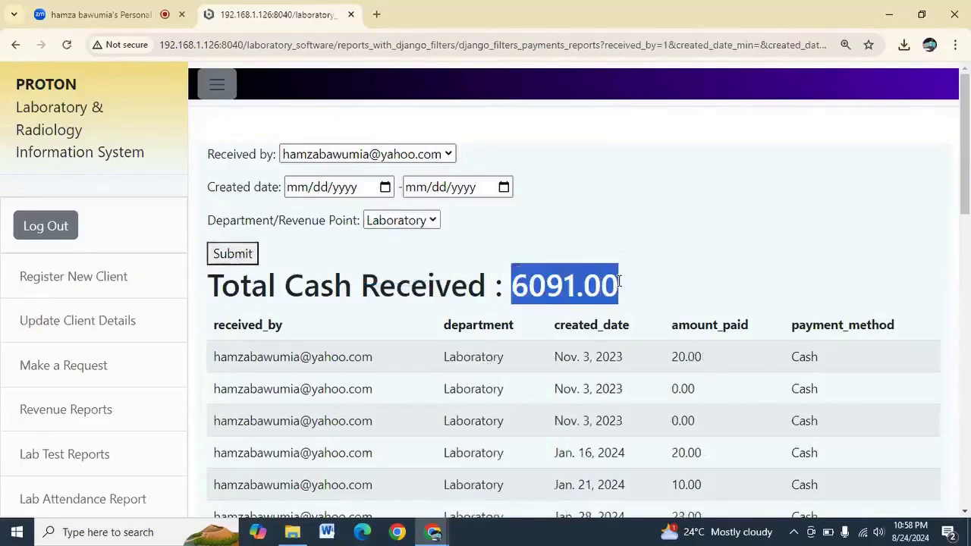
pyautogui.click(211, 191)
pyautogui.moveTo(212, 191); pyautogui.dragTo(193, 184)
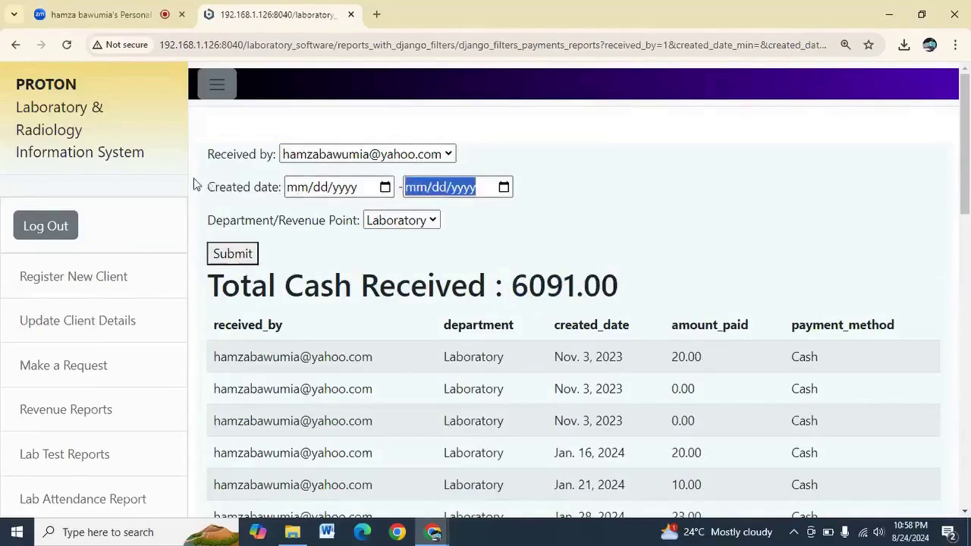
# Limit the Laboratory revenue to Created dates 01/29/2024 through 08/24/2024
pyautogui.click(283, 186)
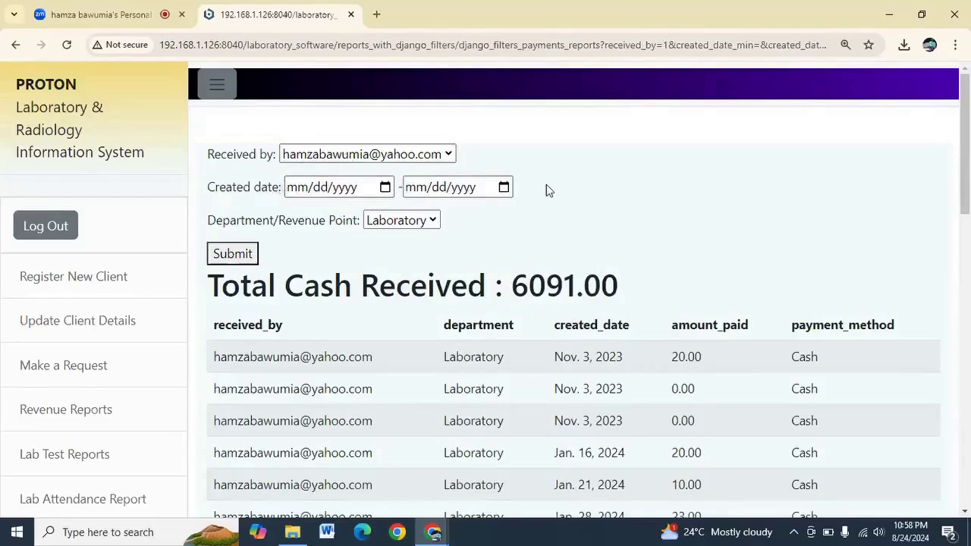
pyautogui.click(386, 188)
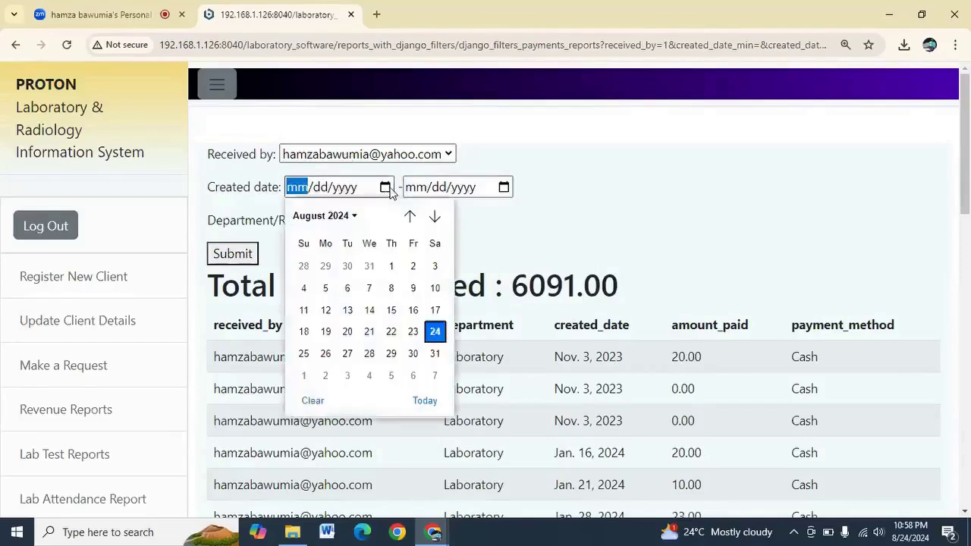
pyautogui.click(324, 266)
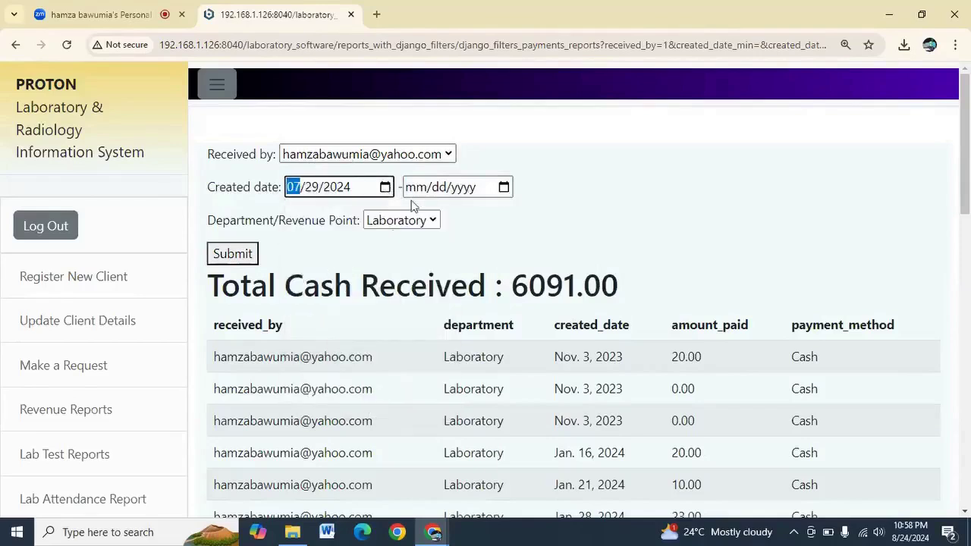
pyautogui.click(385, 187)
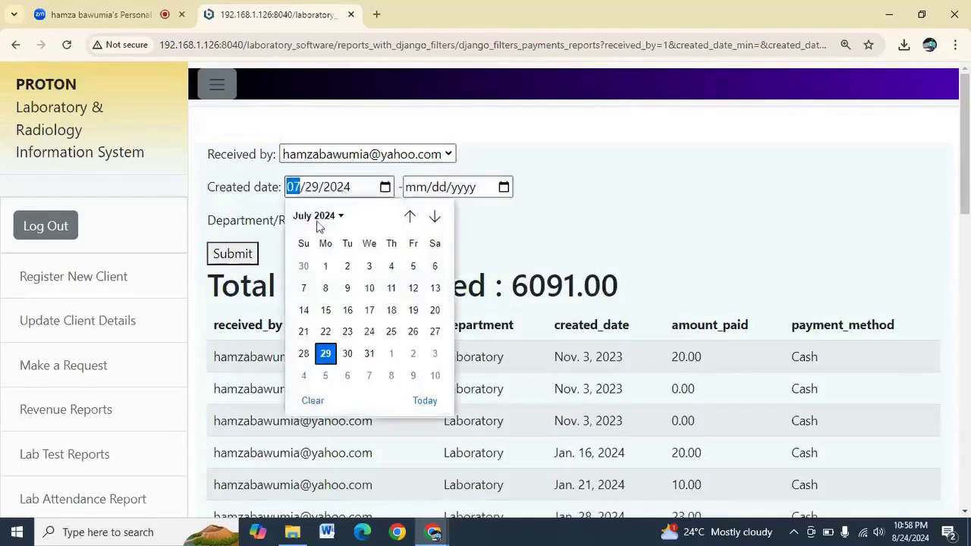
pyautogui.click(315, 217)
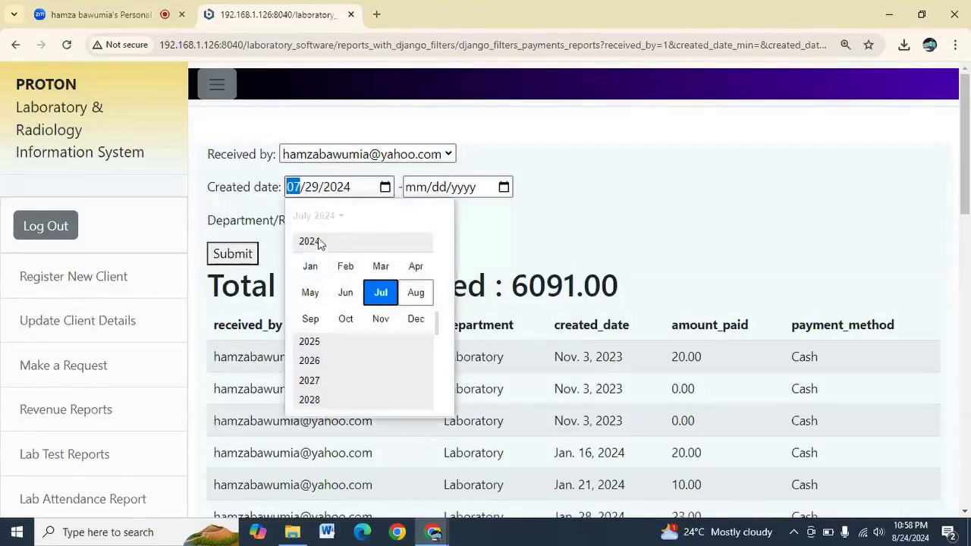
pyautogui.click(311, 266)
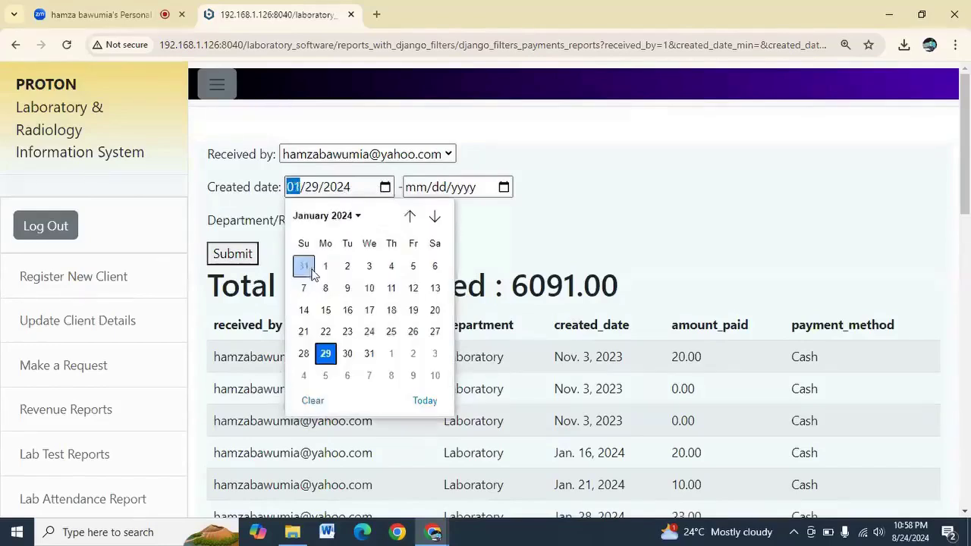
pyautogui.click(506, 192)
pyautogui.click(505, 187)
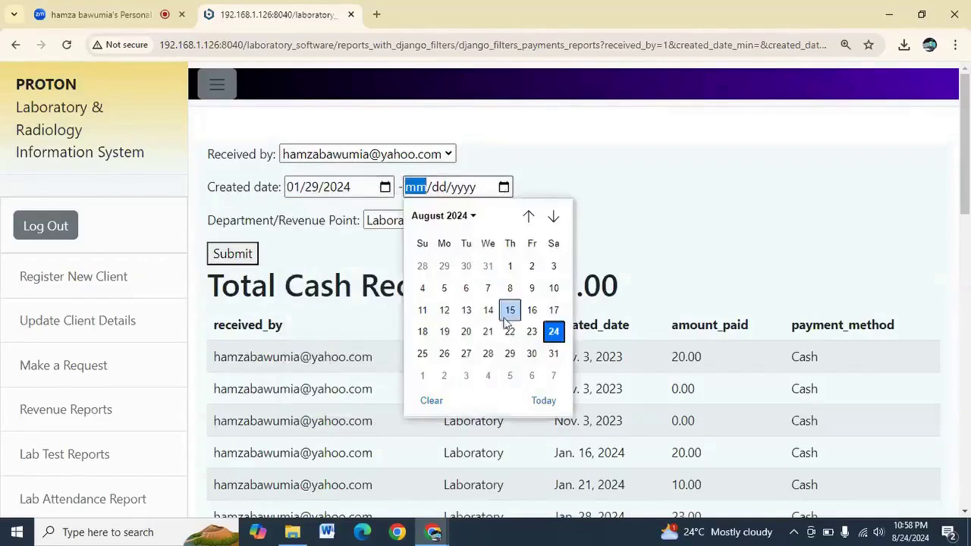
pyautogui.click(555, 335)
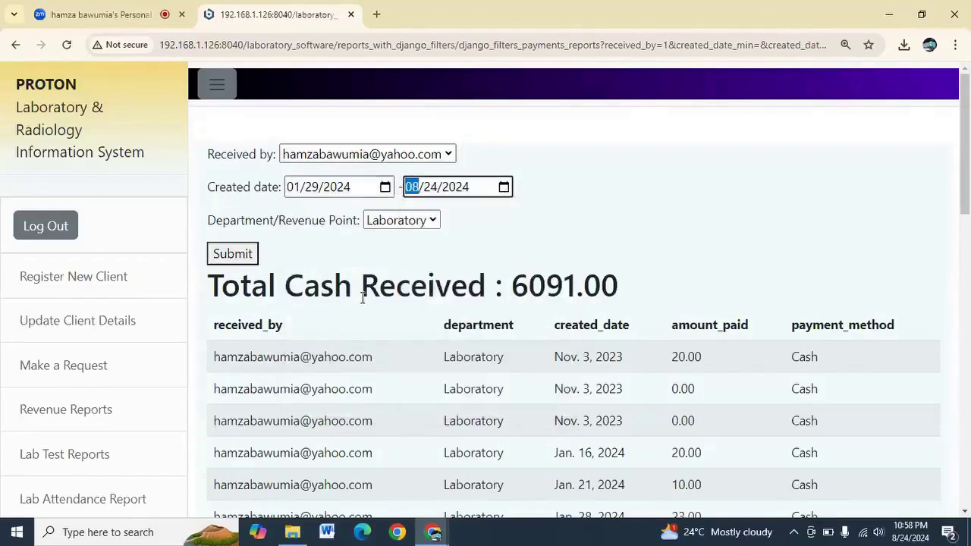
pyautogui.click(239, 257)
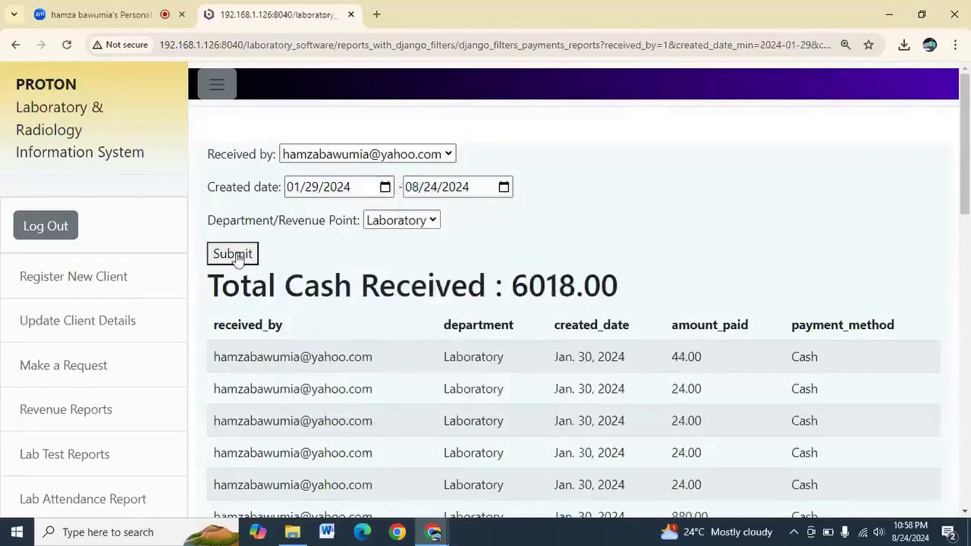
# Change Received by to a second user and submit, showing a total of 0
pyautogui.click(410, 155)
pyautogui.click(386, 208)
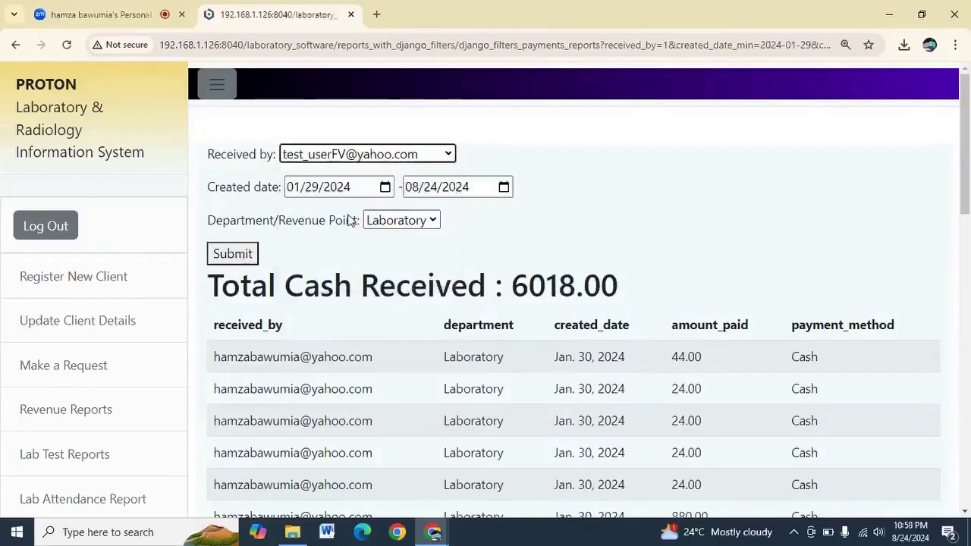
pyautogui.click(229, 255)
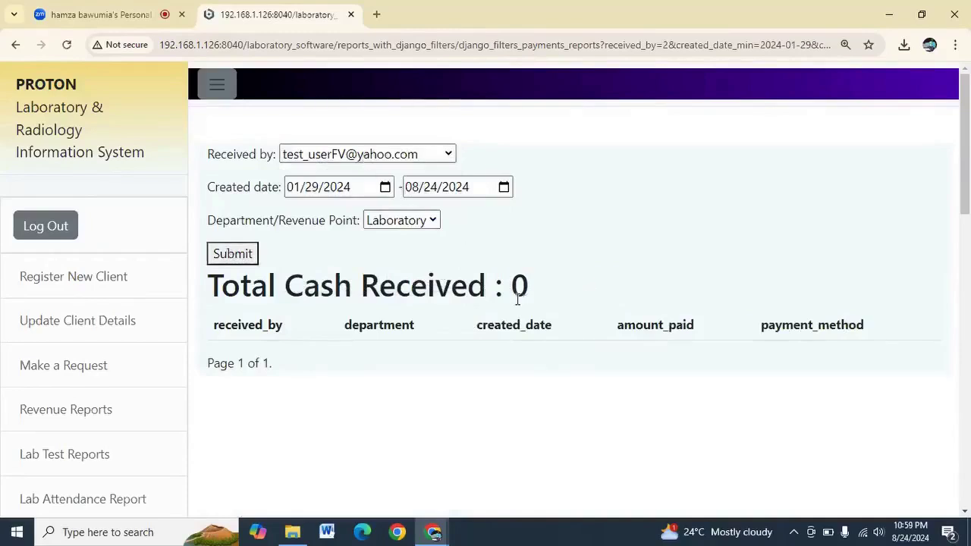
pyautogui.moveTo(530, 300); pyautogui.dragTo(512, 296)
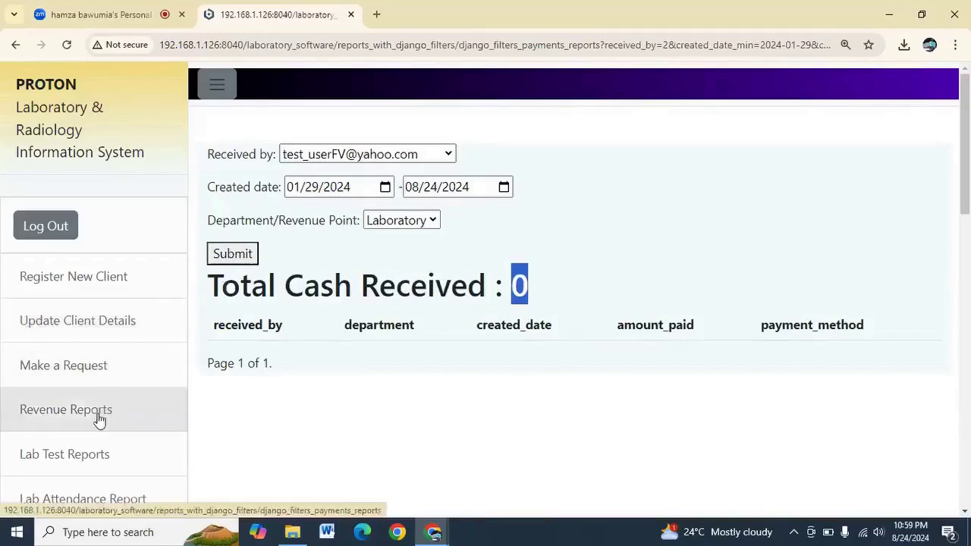
pyautogui.scroll(-2, 87, 445)
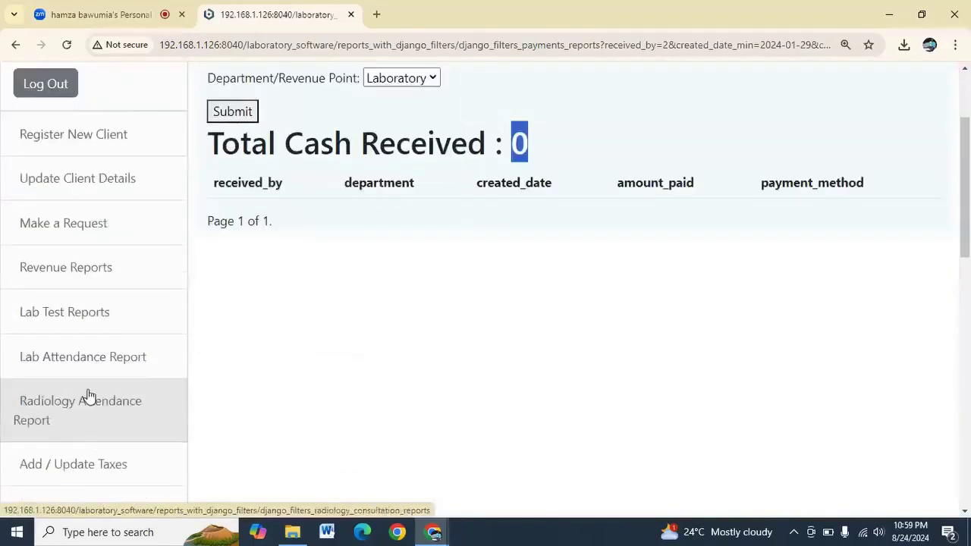
pyautogui.click(103, 326)
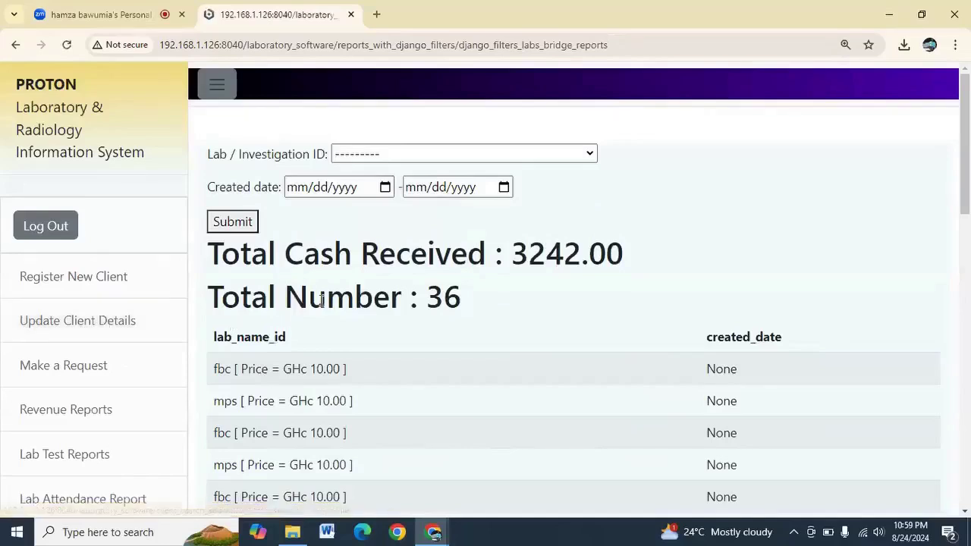
# Filter the lab test report to fbc with a January 2024 start and 08/24/2024 end date
pyautogui.click(423, 157)
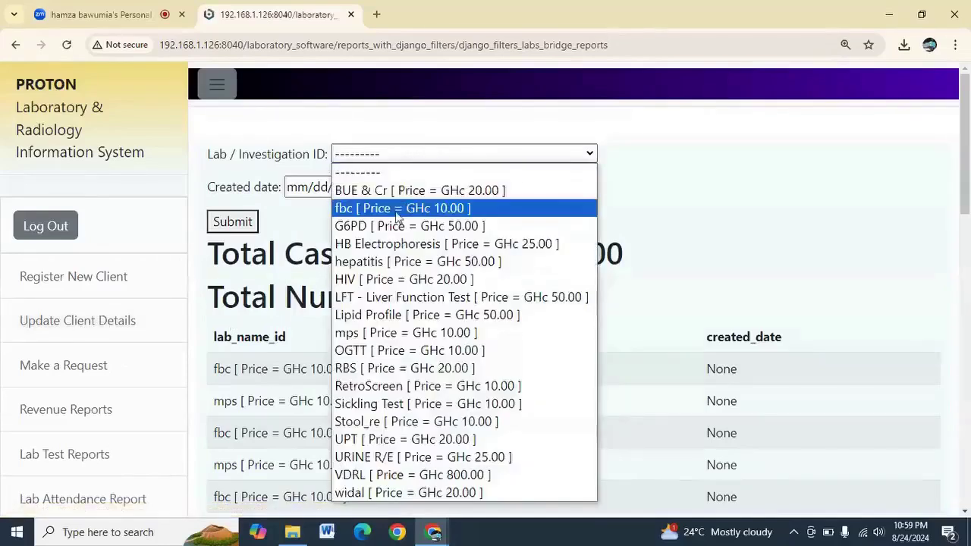
pyautogui.click(398, 210)
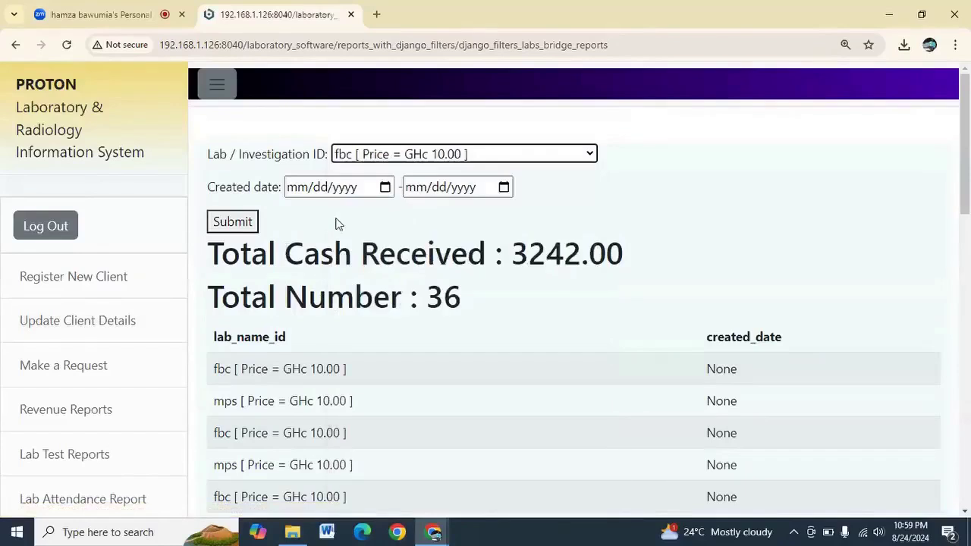
pyautogui.click(383, 190)
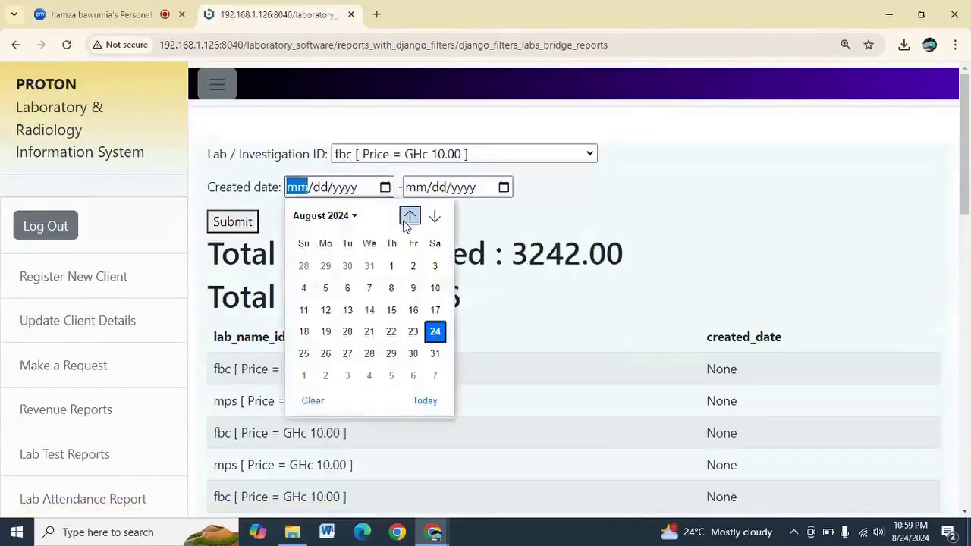
pyautogui.click(326, 219)
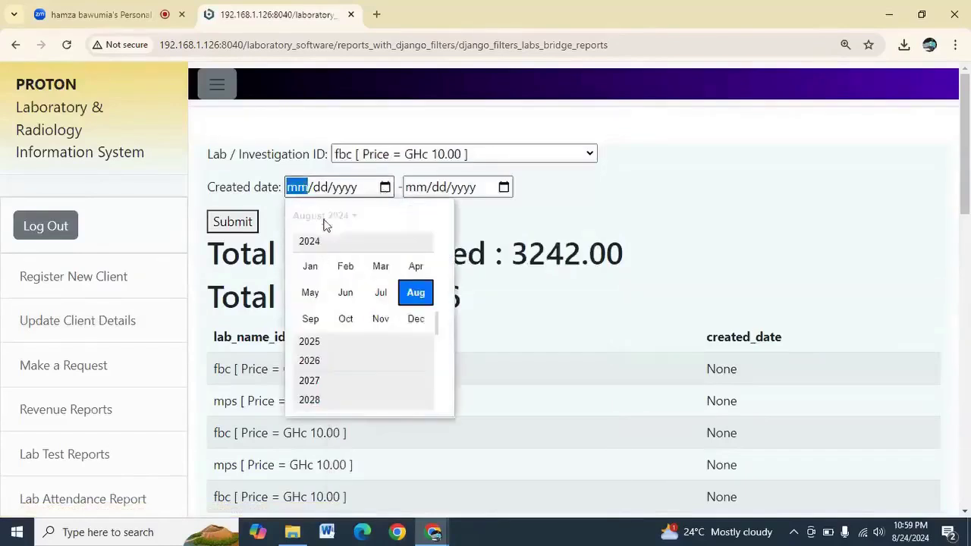
pyautogui.click(315, 267)
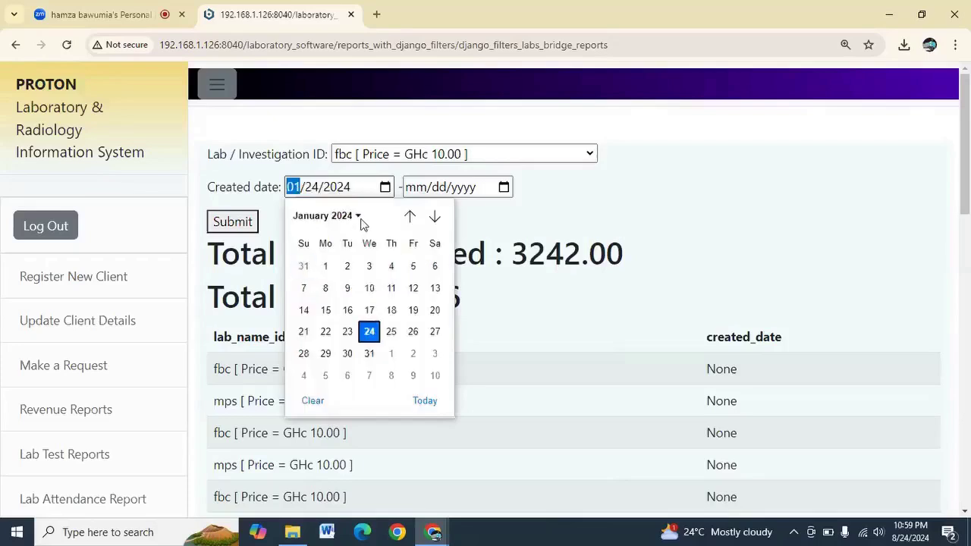
pyautogui.click(504, 188)
pyautogui.click(503, 188)
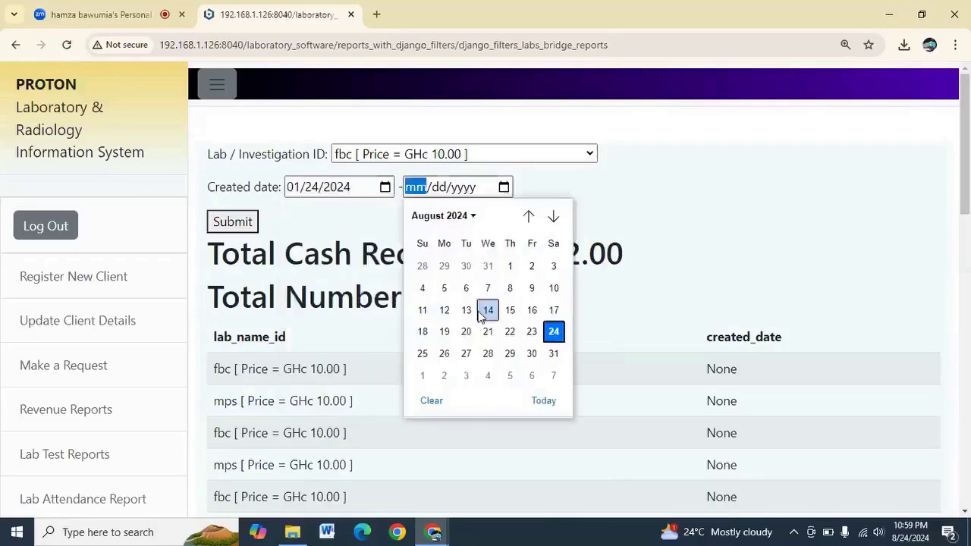
pyautogui.click(553, 332)
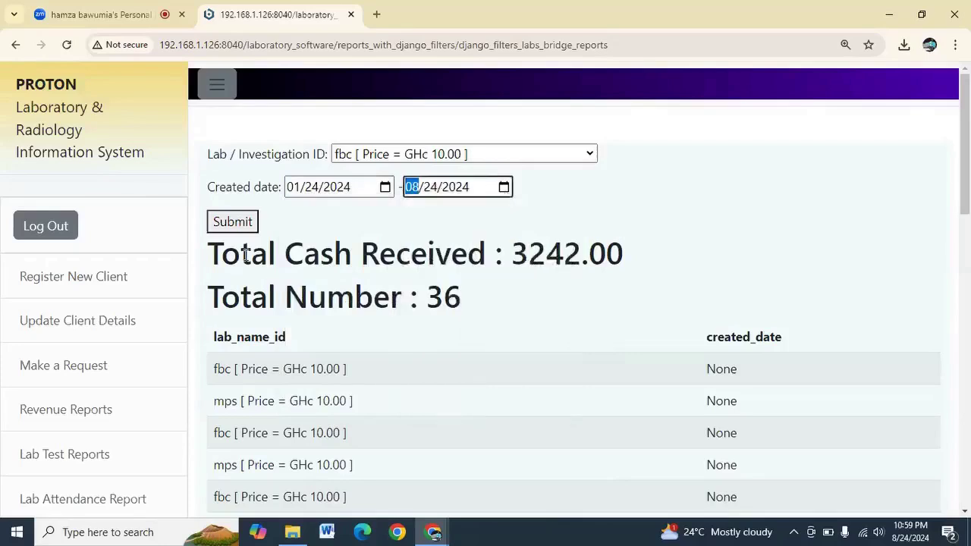
pyautogui.click(246, 223)
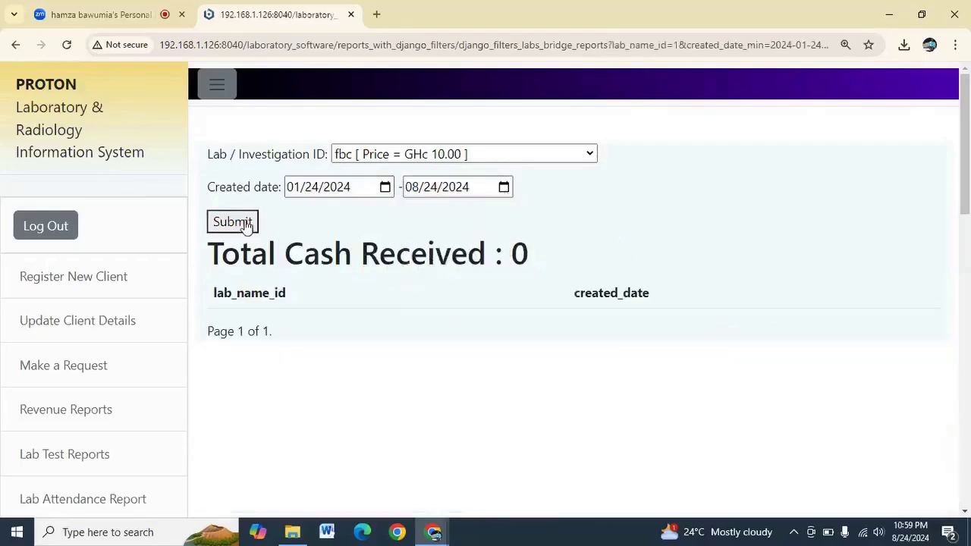
pyautogui.click(232, 222)
# Keep fbc and widen the start date to 01/01/2024, then resubmit
pyautogui.click(425, 155)
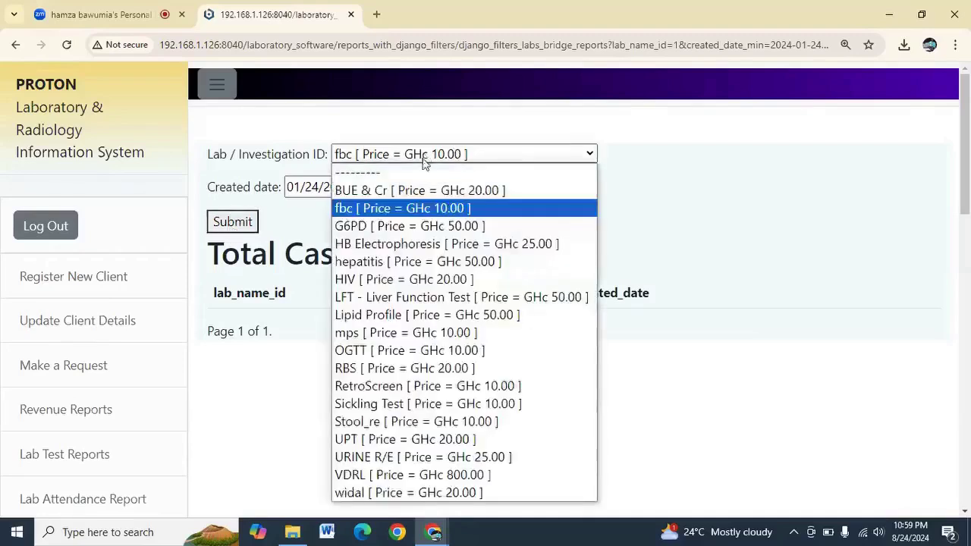
pyautogui.click(296, 208)
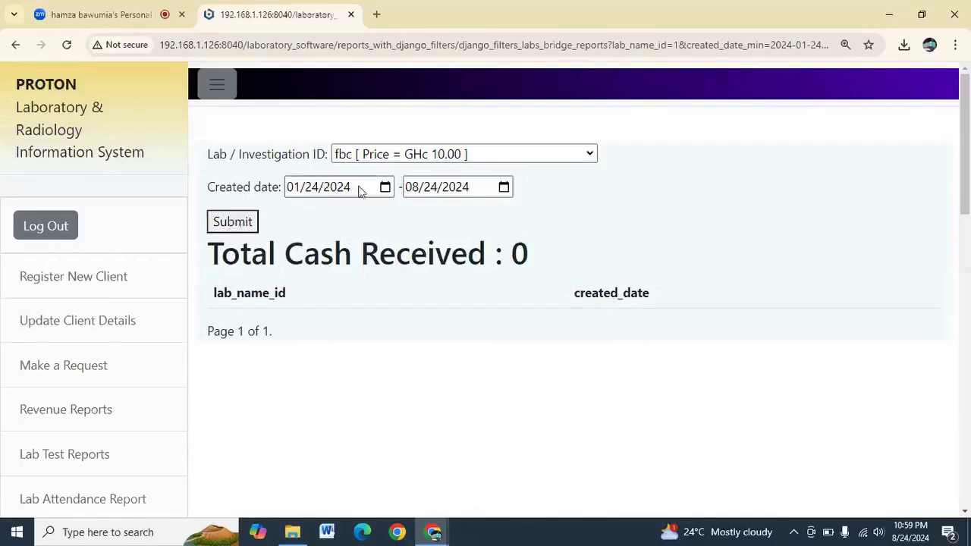
pyautogui.click(384, 187)
pyautogui.click(383, 187)
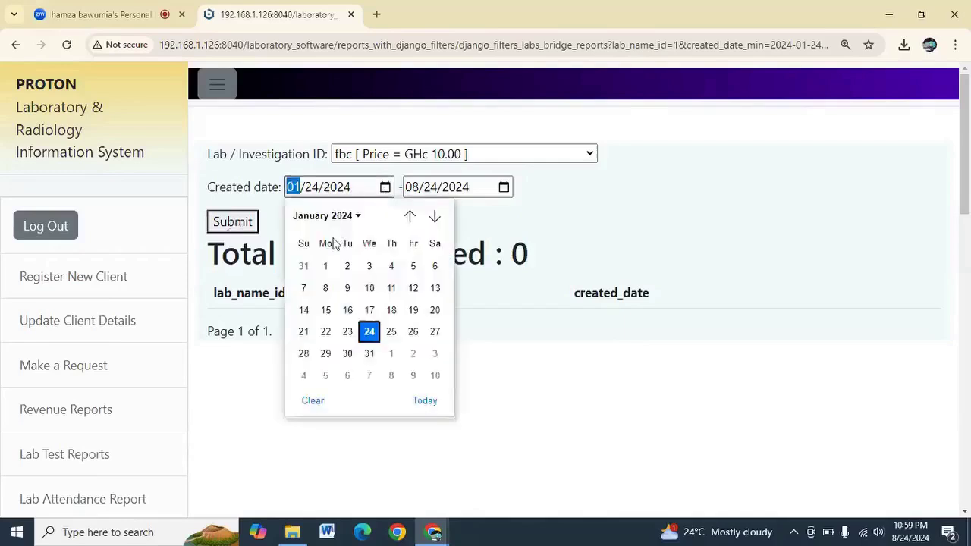
pyautogui.click(326, 264)
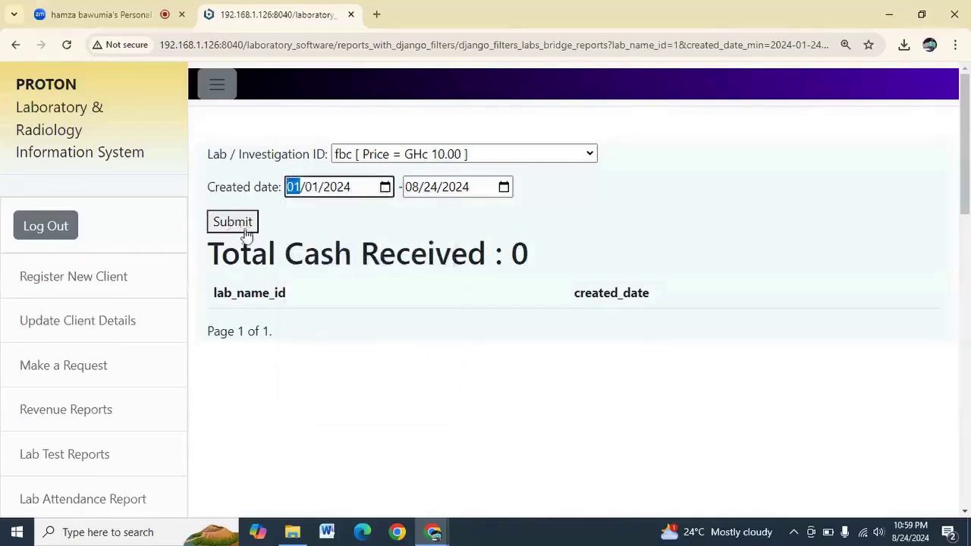
pyautogui.click(245, 230)
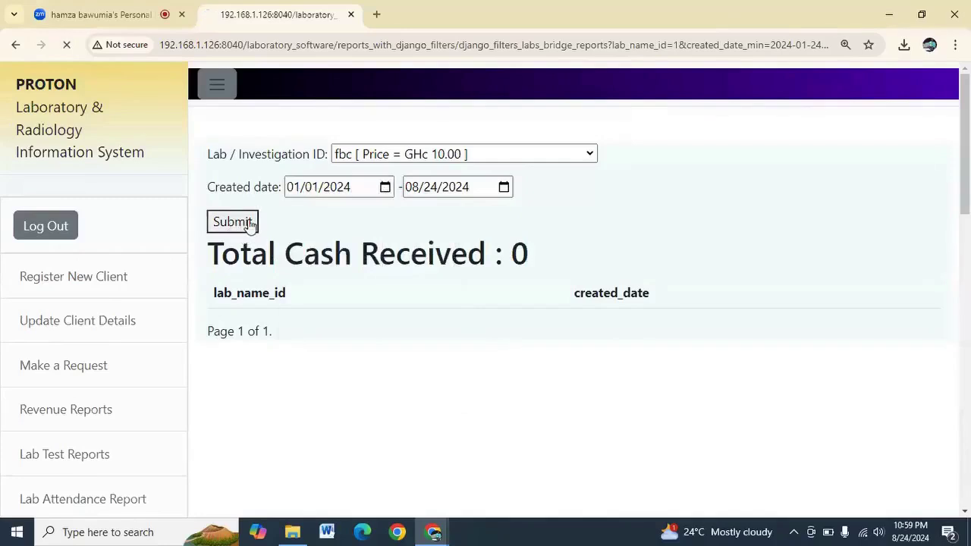
# Switch the test to HB Electrophoresis, keeping end date 08/24/2024, and submit, getting Total Cash Received 0
pyautogui.click(504, 188)
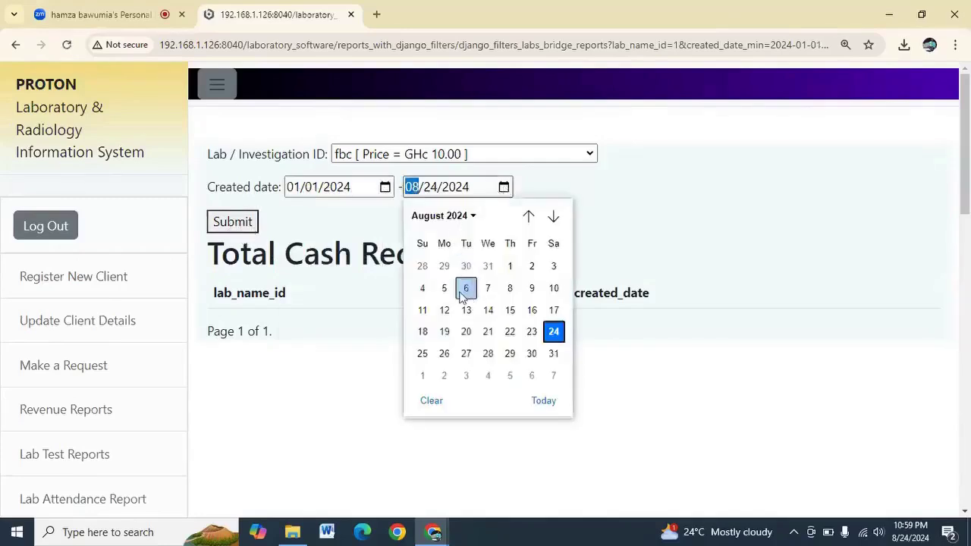
pyautogui.click(554, 334)
pyautogui.click(434, 156)
pyautogui.click(407, 244)
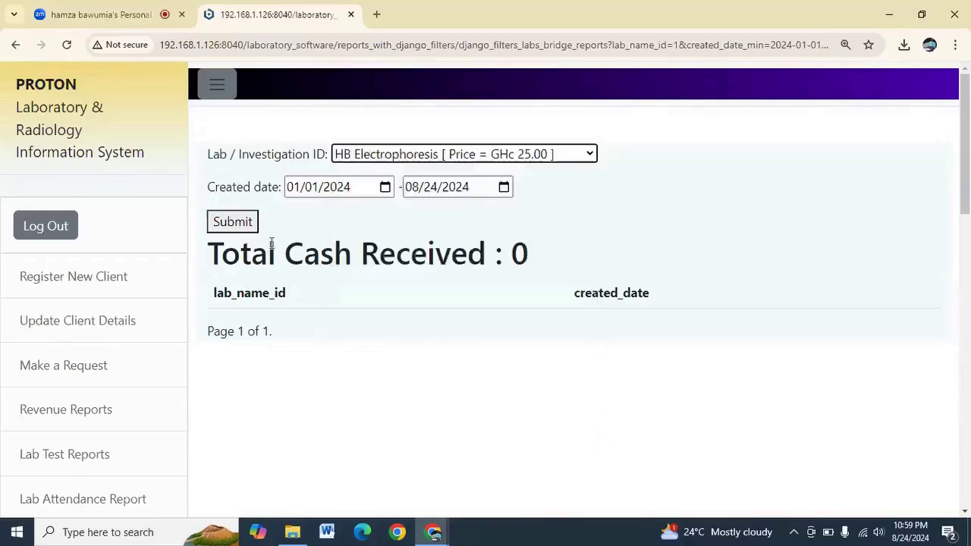
pyautogui.click(233, 223)
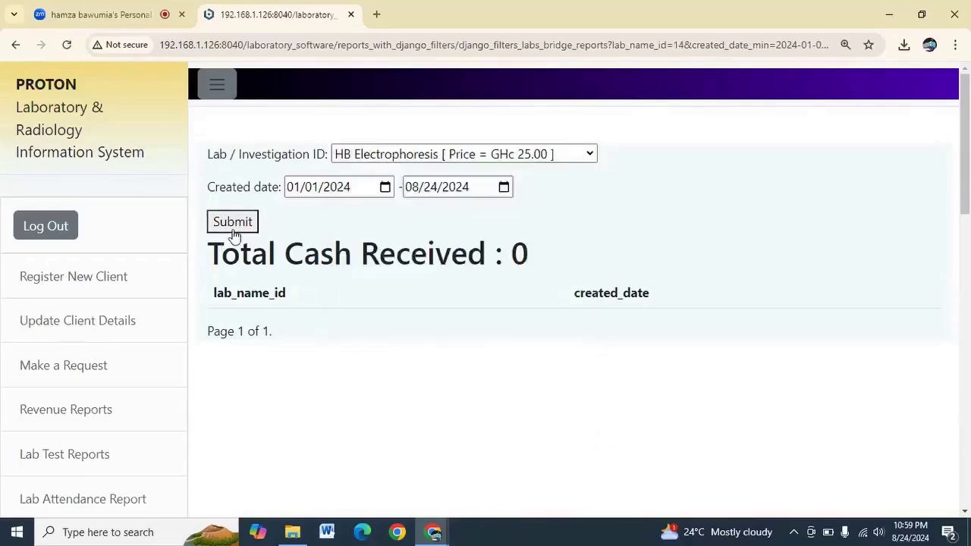
pyautogui.scroll(-2, 113, 339)
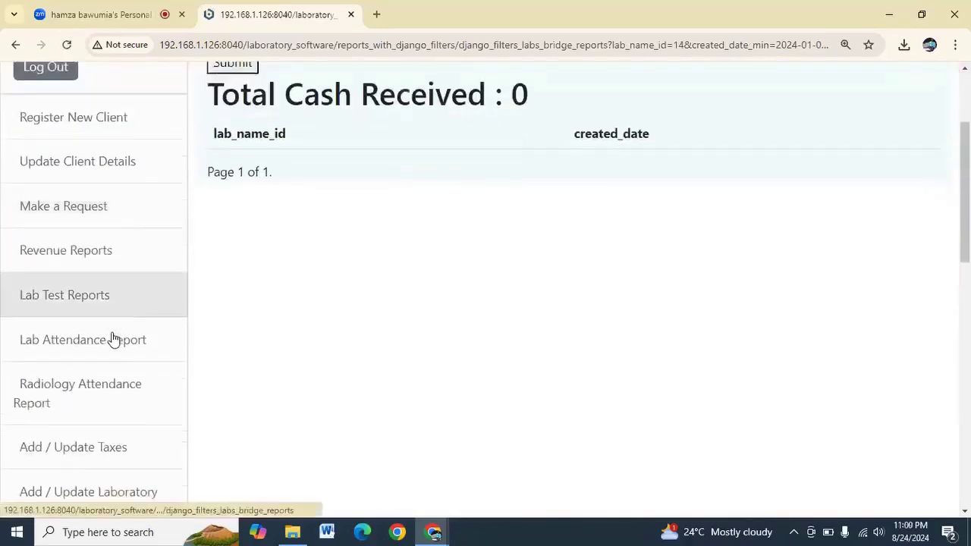
pyautogui.scroll(-3, 113, 338)
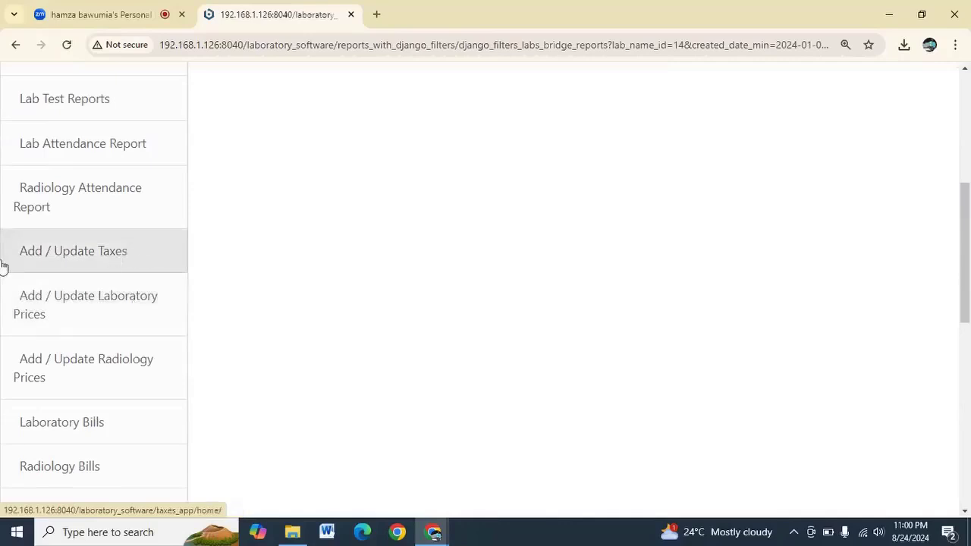
# Open Add / Update Taxes and view the tax list showing VAT 5, NHIL 5 and COVID LEVY 10
pyautogui.click(78, 251)
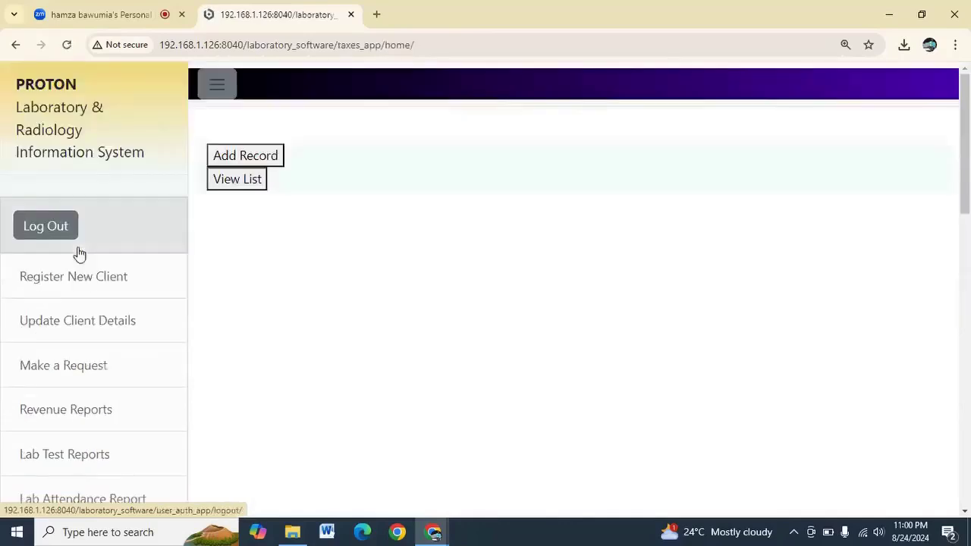
pyautogui.click(238, 155)
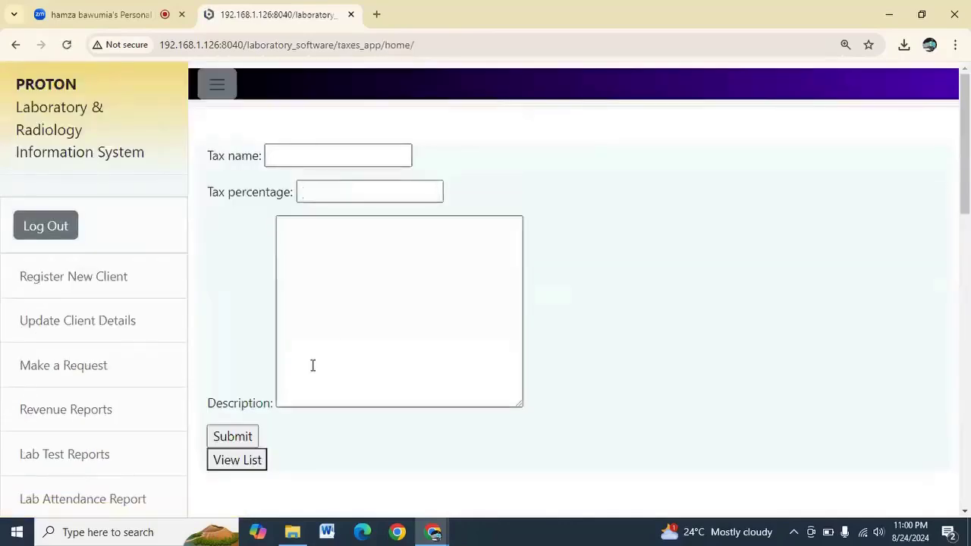
pyautogui.scroll(-2, 76, 390)
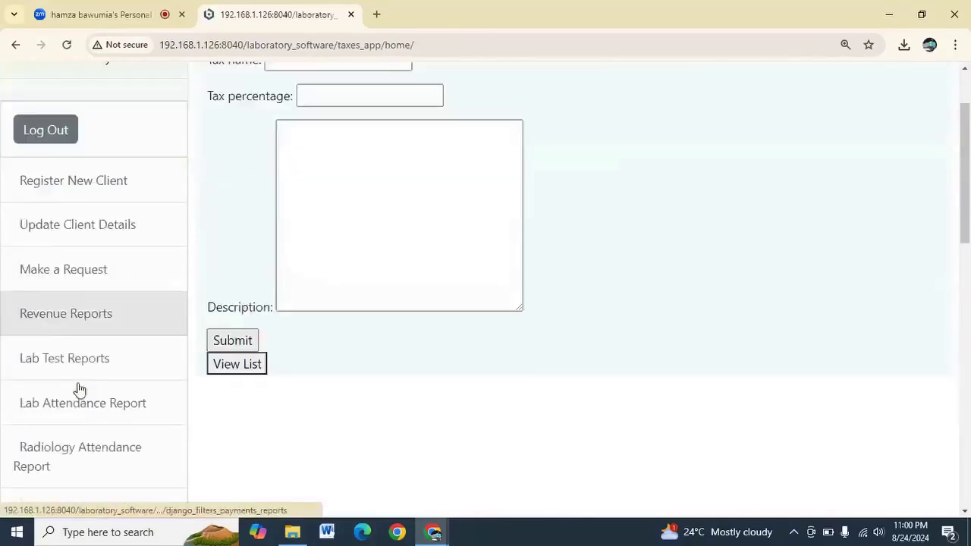
pyautogui.click(260, 321)
pyautogui.scroll(-2, 260, 345)
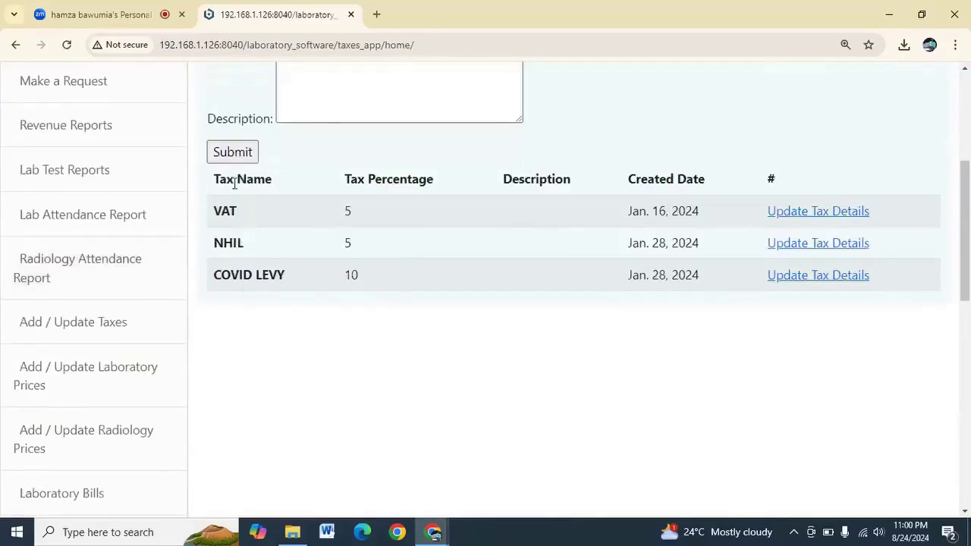
pyautogui.moveTo(216, 214); pyautogui.dragTo(301, 286)
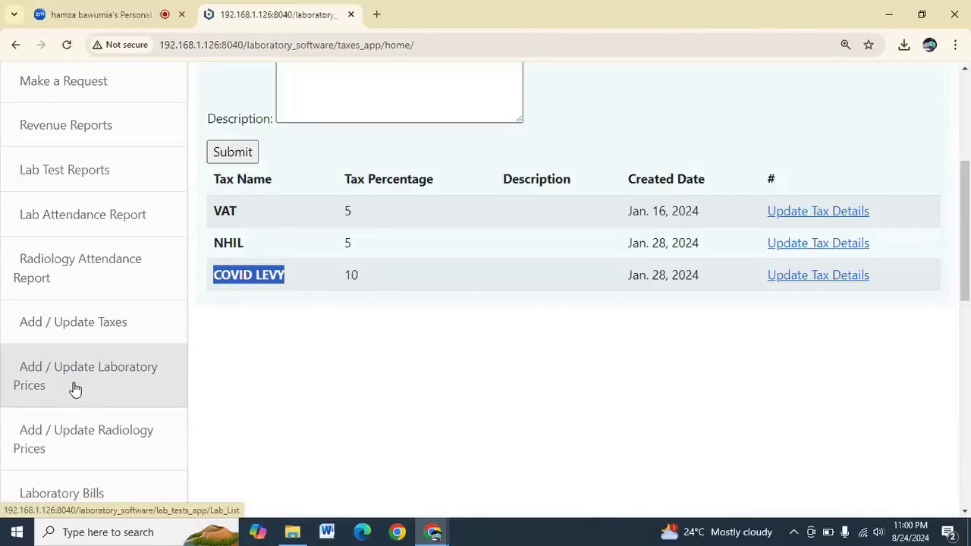
pyautogui.scroll(-2, 73, 386)
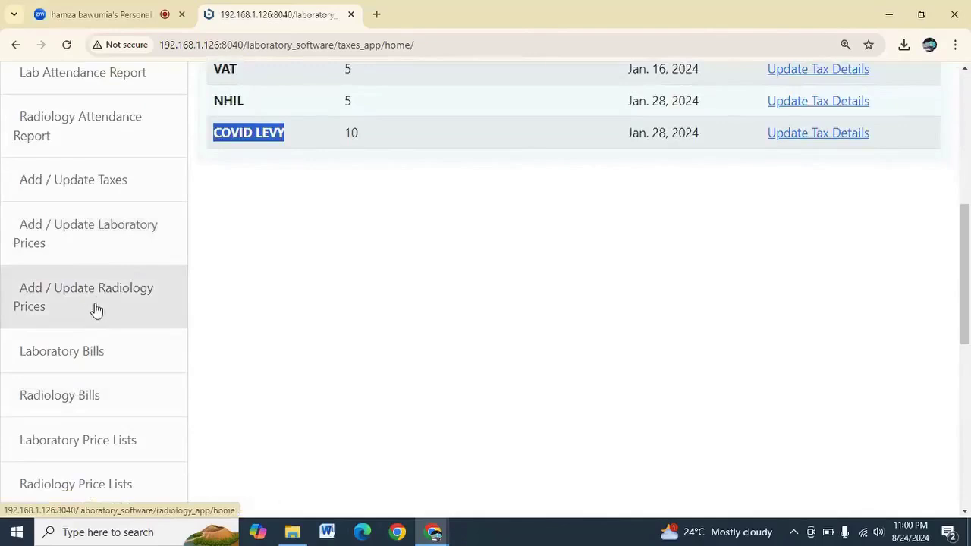
pyautogui.scroll(-3, 93, 311)
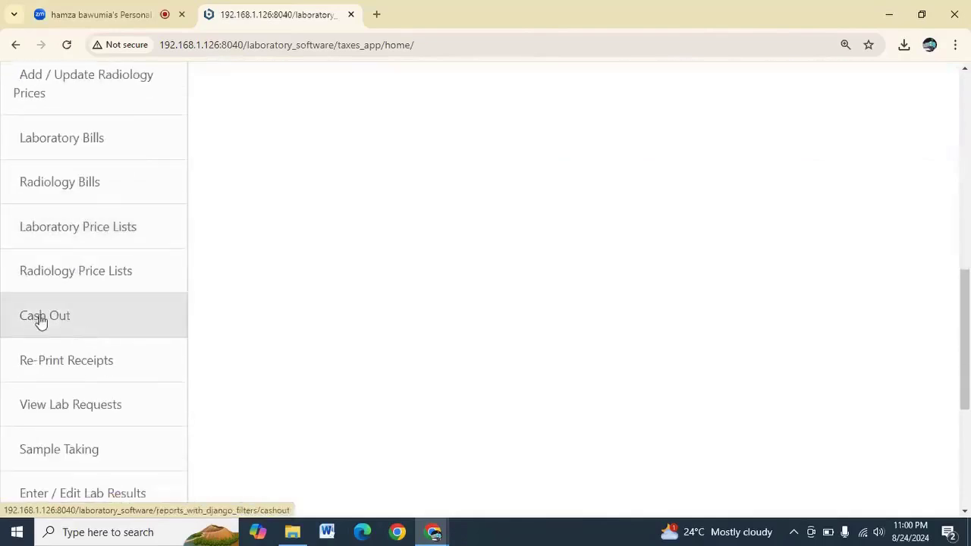
# Submit the Cash Out report for 24 August 2024 and review its 24.00 total received
pyautogui.click(50, 317)
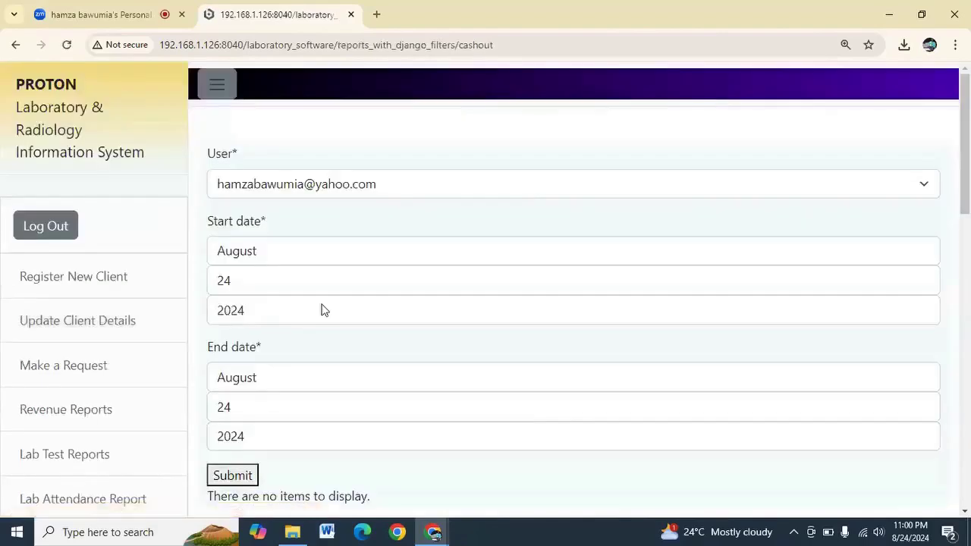
pyautogui.scroll(-3, 320, 304)
pyautogui.click(232, 265)
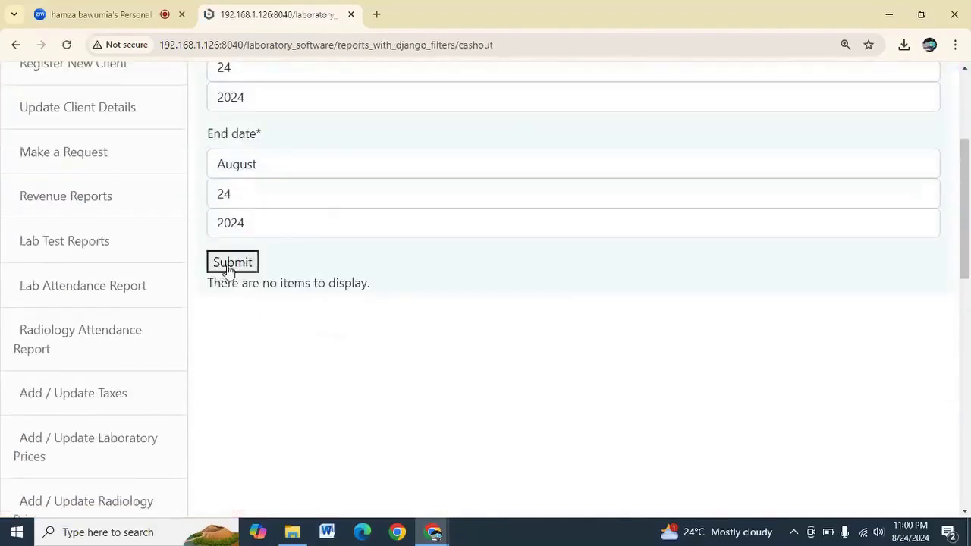
pyautogui.scroll(-2, 228, 273)
pyautogui.scroll(-2, 446, 358)
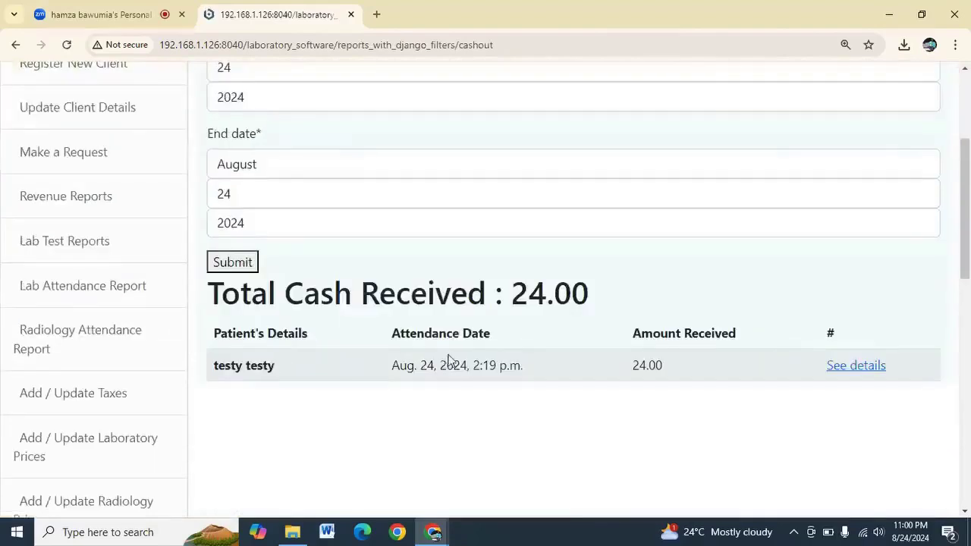
pyautogui.scroll(-7, 447, 360)
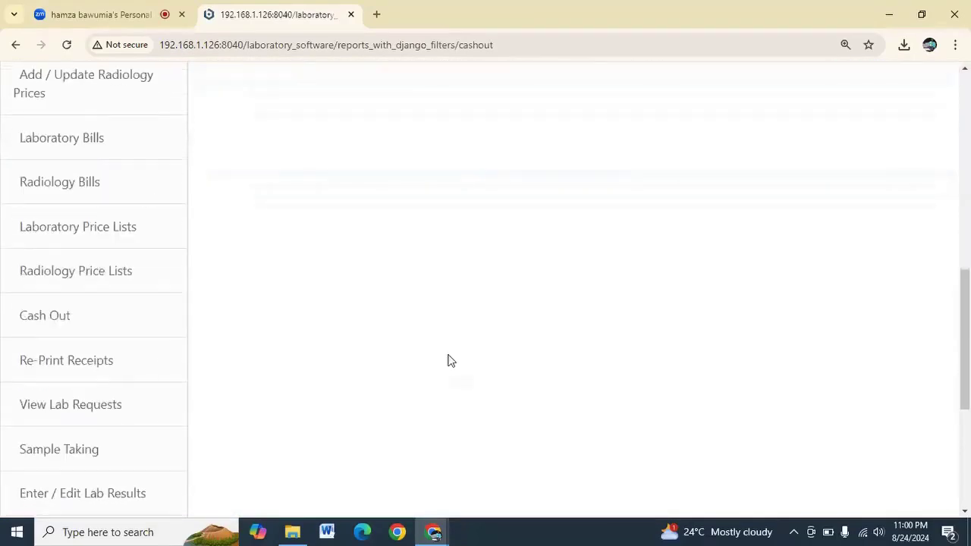